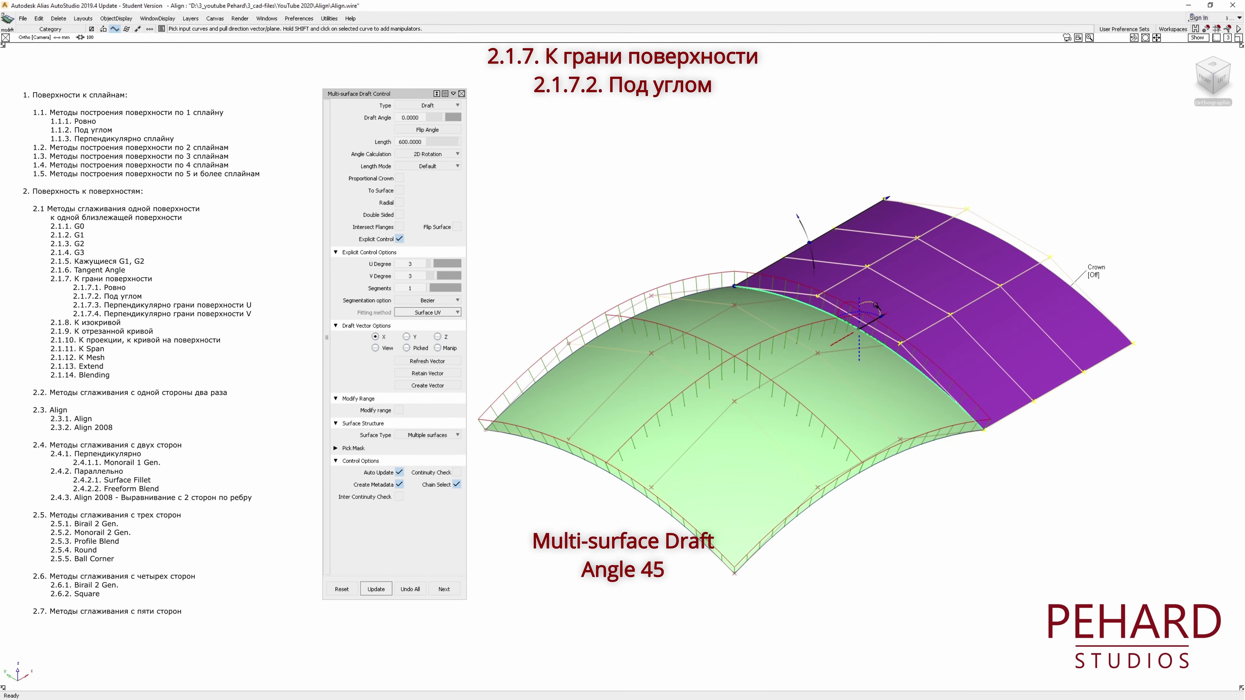
Step: Rotate the draft direction to a Y sweep angle of -45 degrees and check the purple flange from the left and top
{"action": "left_click_drag", "start_coordinate": [871, 306], "coordinate": [867, 297]}
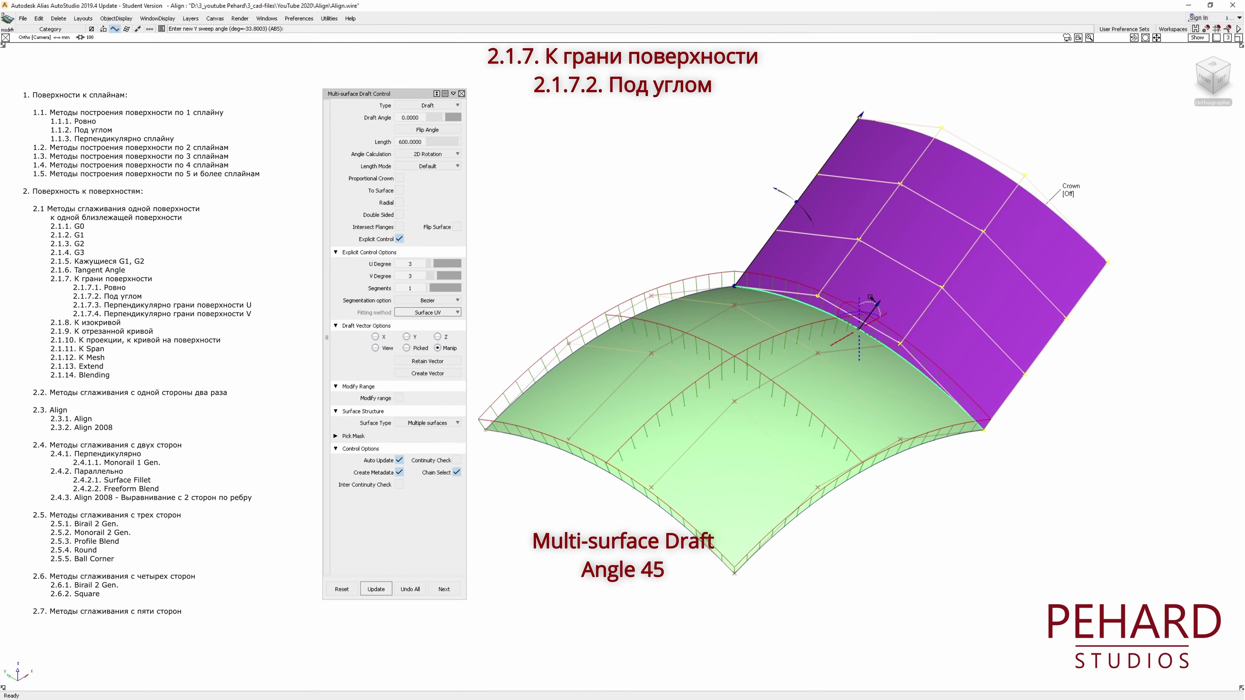
{"action": "type", "text": "-45"}
{"action": "key", "text": "Return"}
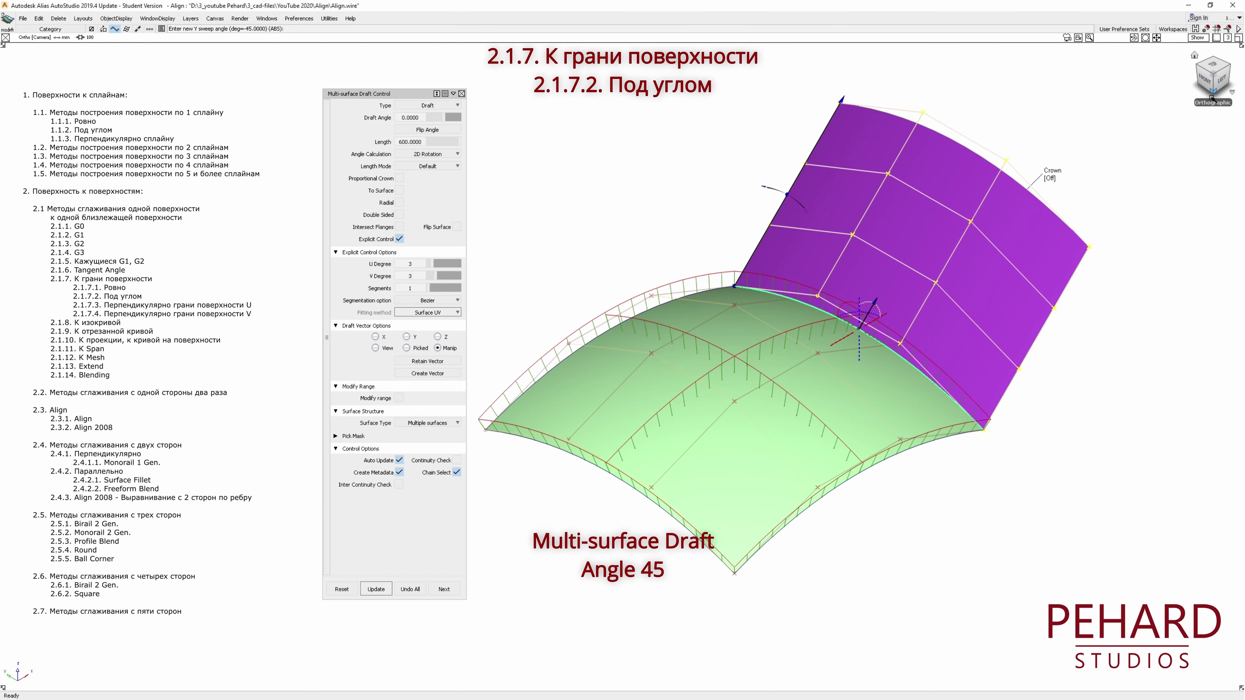
{"action": "left_click", "coordinate": [1224, 79]}
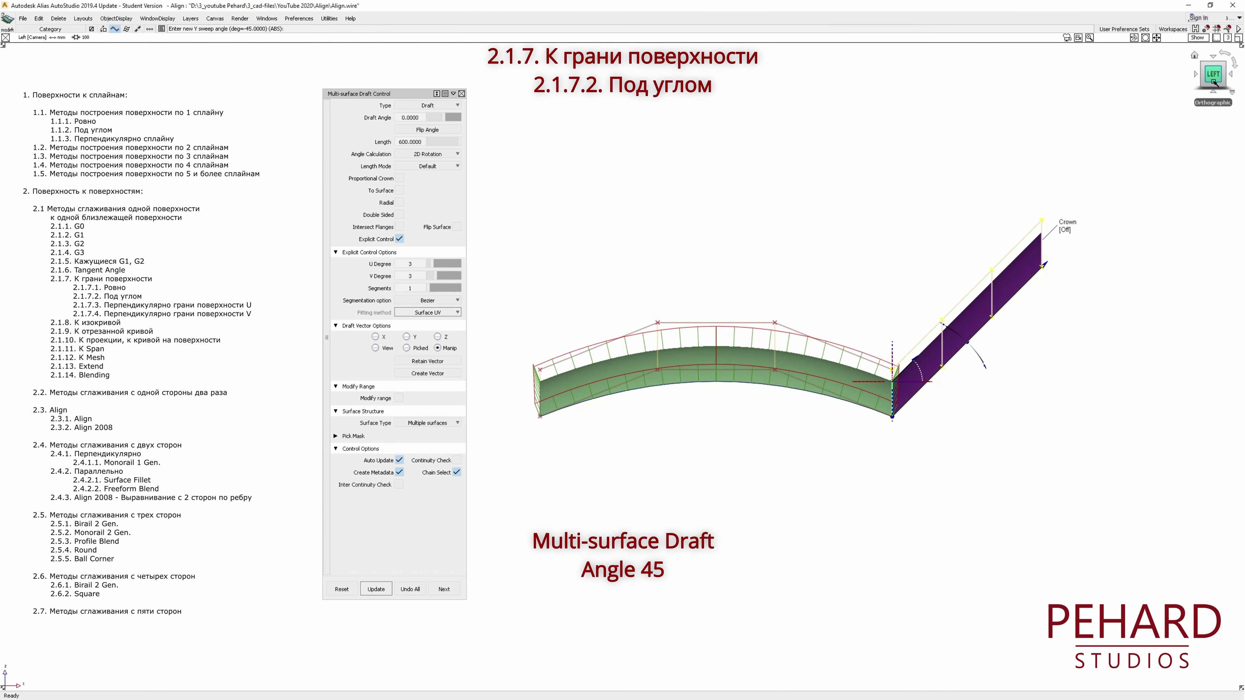
{"action": "left_click", "coordinate": [1225, 56]}
{"action": "left_click", "coordinate": [1225, 55]}
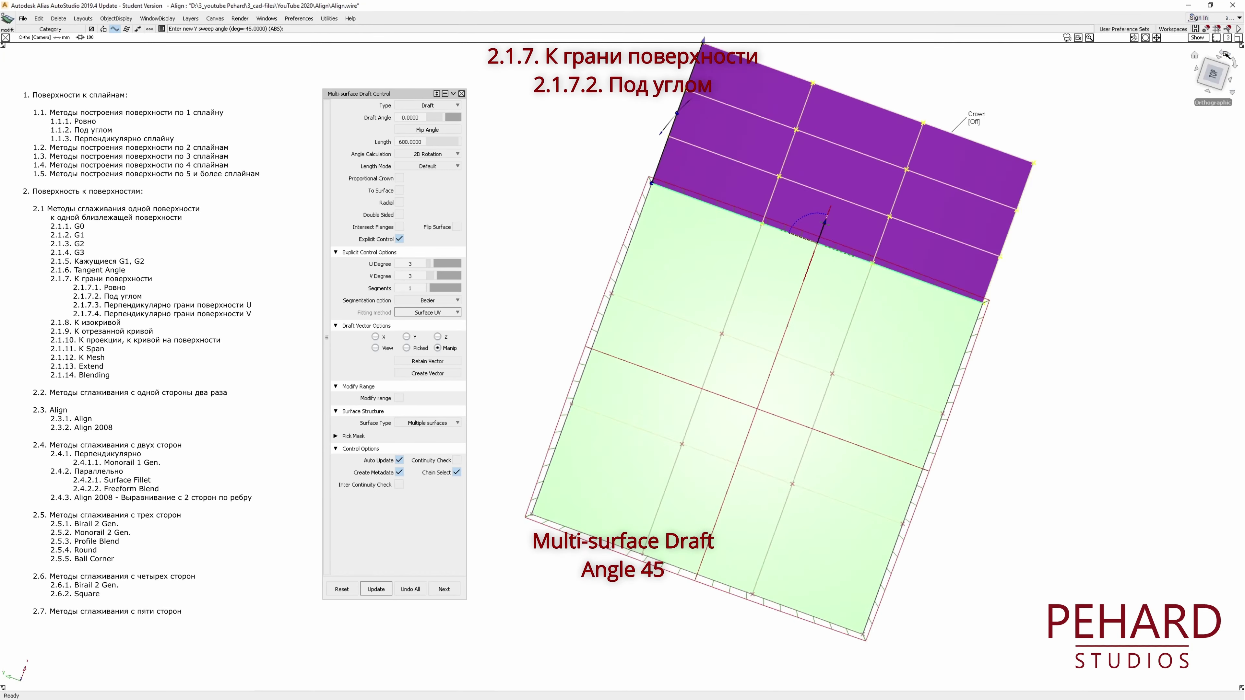
{"action": "left_click", "coordinate": [1225, 88]}
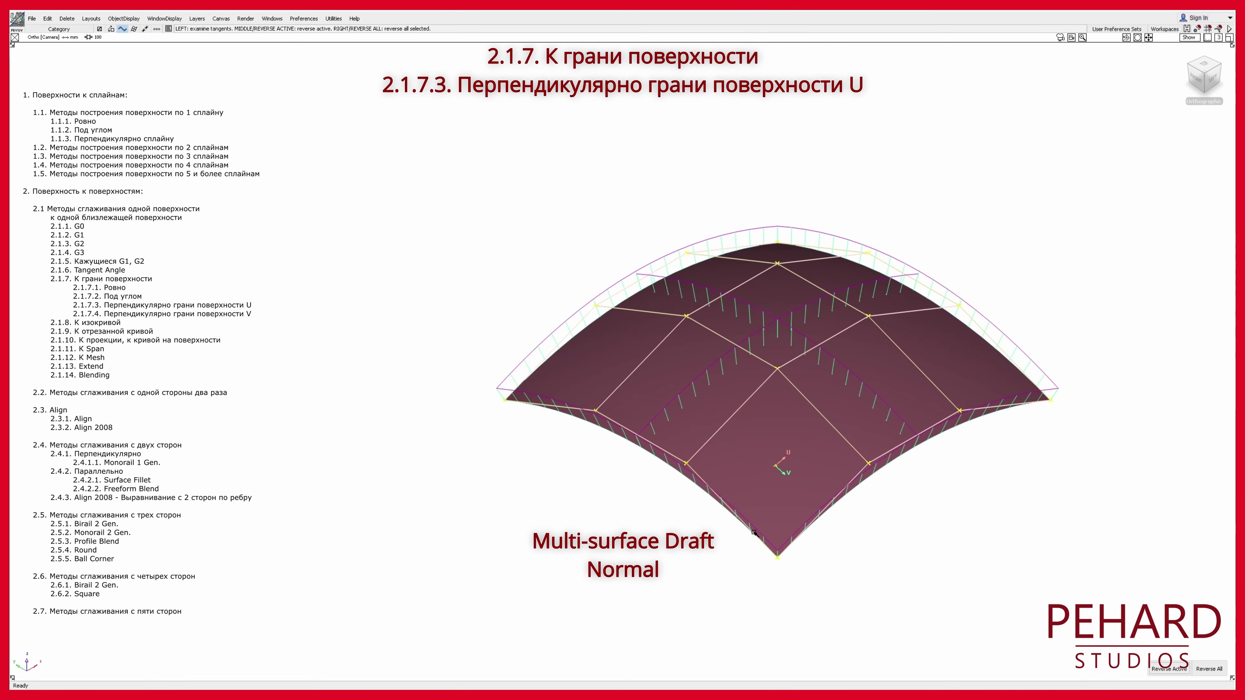
Step: Start a Multi-surface Draft from the surface's lower right edge and set its type to Normal
{"action": "left_click", "coordinate": [901, 523]}
{"action": "left_click_drag", "start_coordinate": [900, 523], "coordinate": [881, 478], "text": "ctrl+shift"}
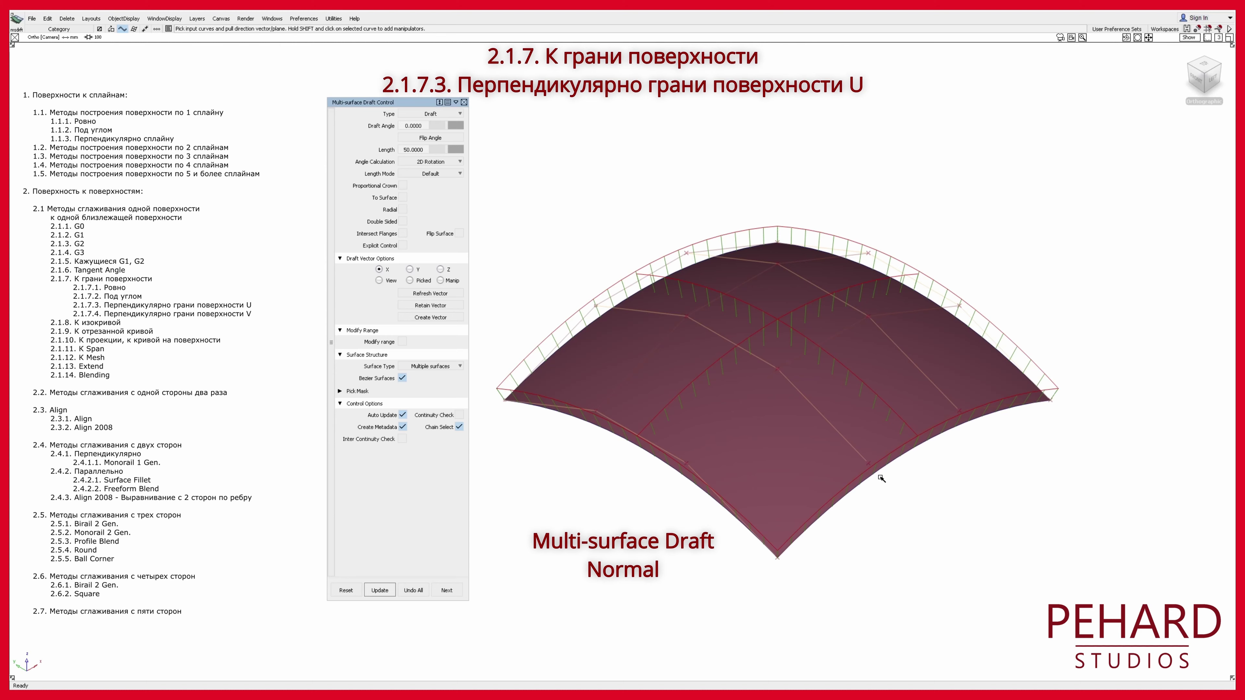
{"action": "left_click", "coordinate": [896, 460]}
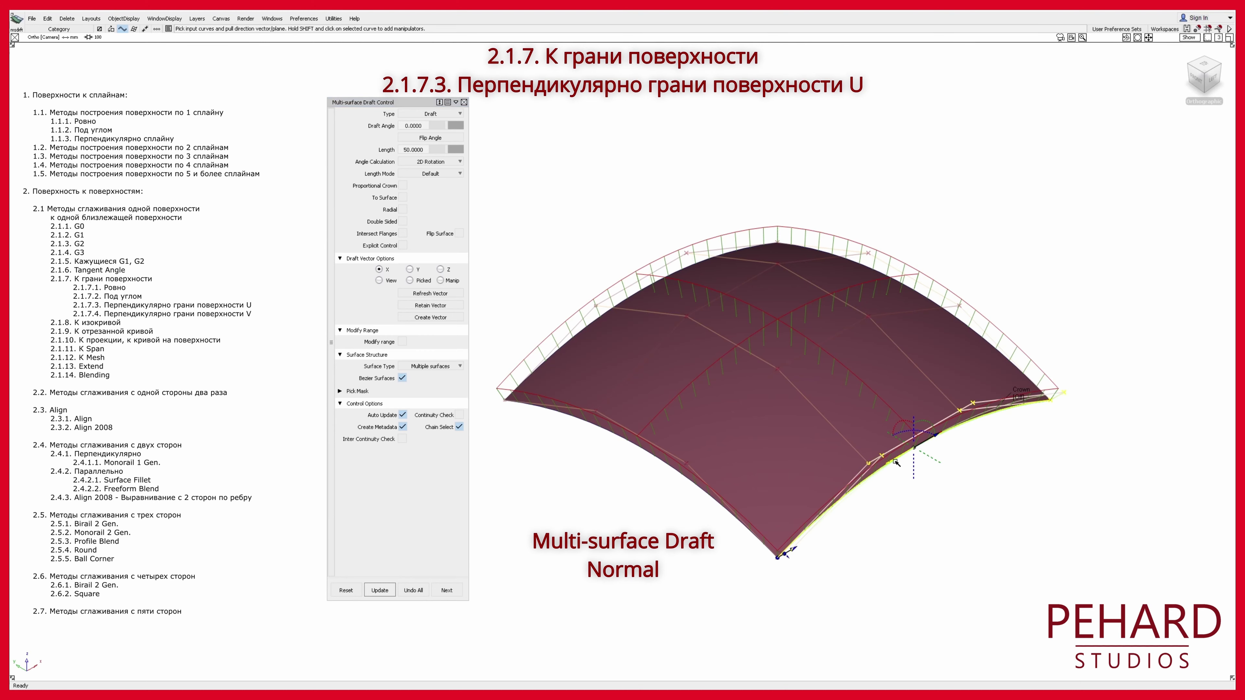
{"action": "left_click", "coordinate": [434, 114]}
{"action": "left_click", "coordinate": [437, 124]}
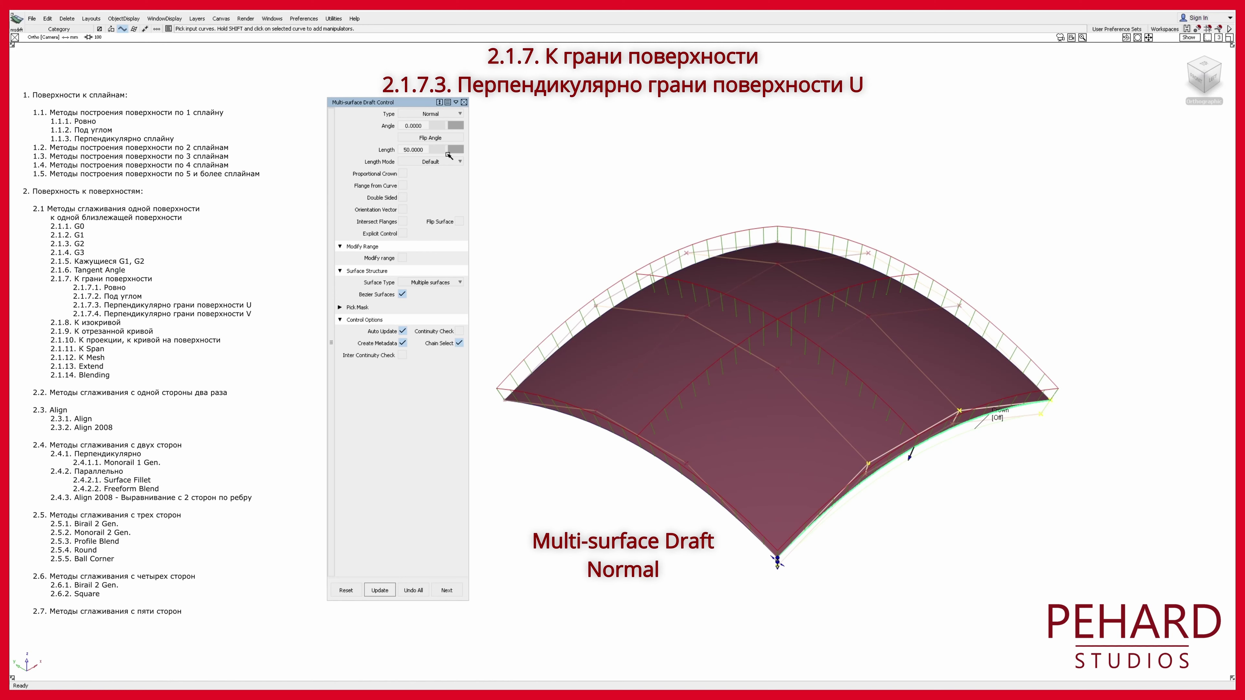
Step: Set the normal draft flange's length to 300 mm
{"action": "left_click_drag", "start_coordinate": [449, 155], "coordinate": [469, 149]}
{"action": "left_click_drag", "start_coordinate": [775, 583], "coordinate": [783, 616]}
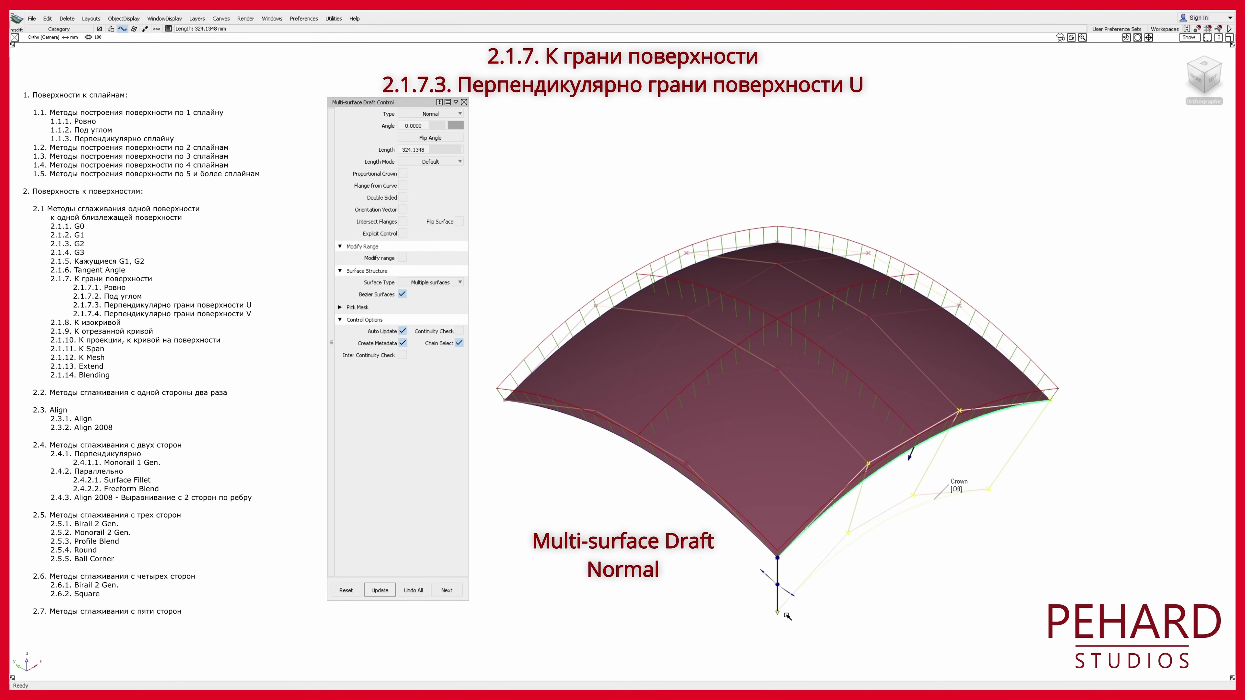
{"action": "type", "text": "300"}
{"action": "key", "text": "Return"}
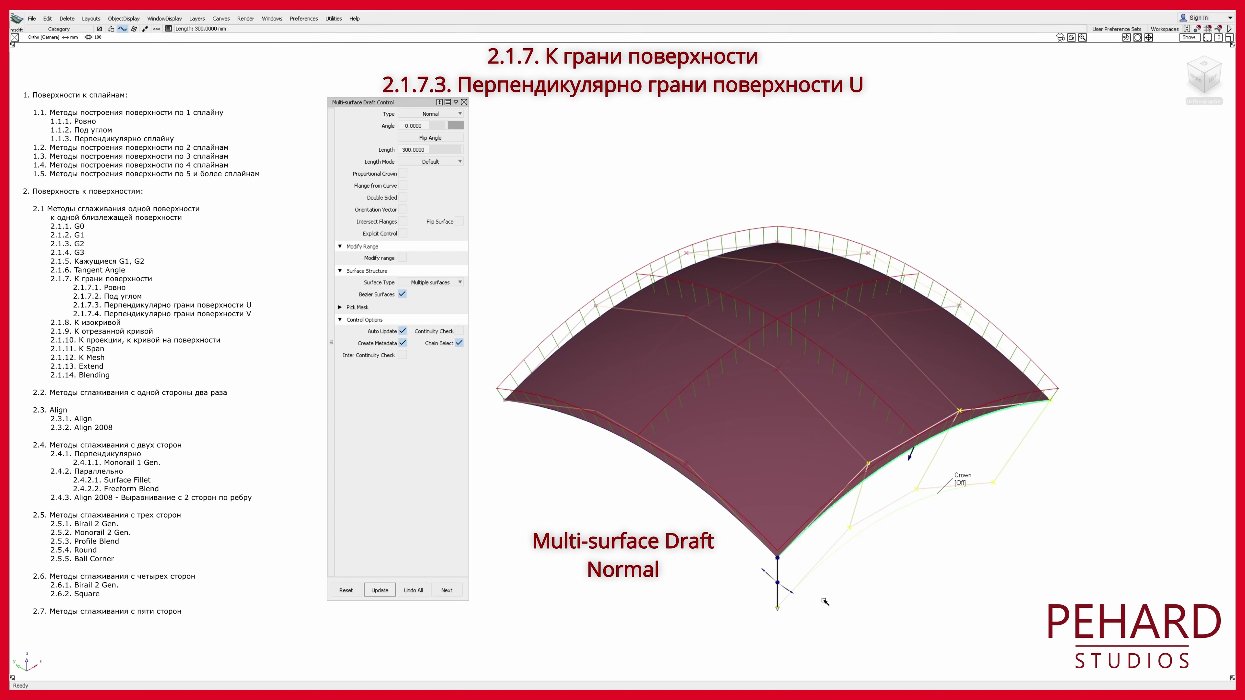
Step: Flip the normal flange to the upper side of the surface, checking its direction in the front view
{"action": "left_click", "coordinate": [1196, 79]}
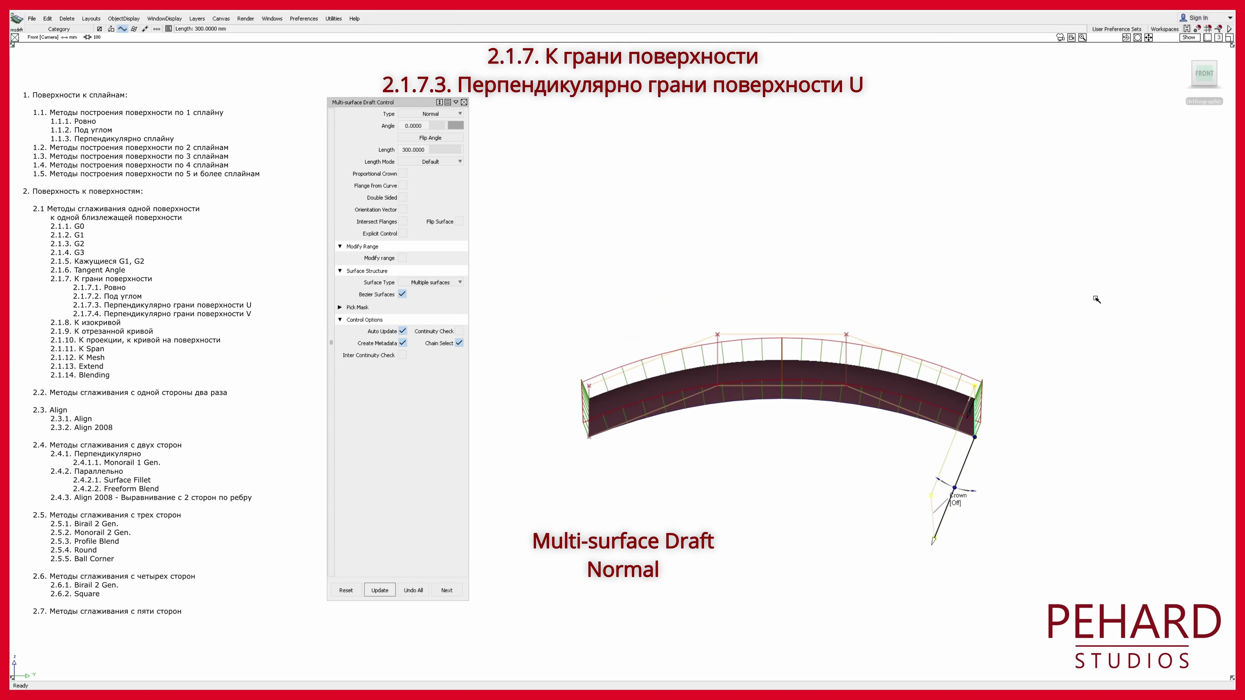
{"action": "left_click", "coordinate": [459, 222]}
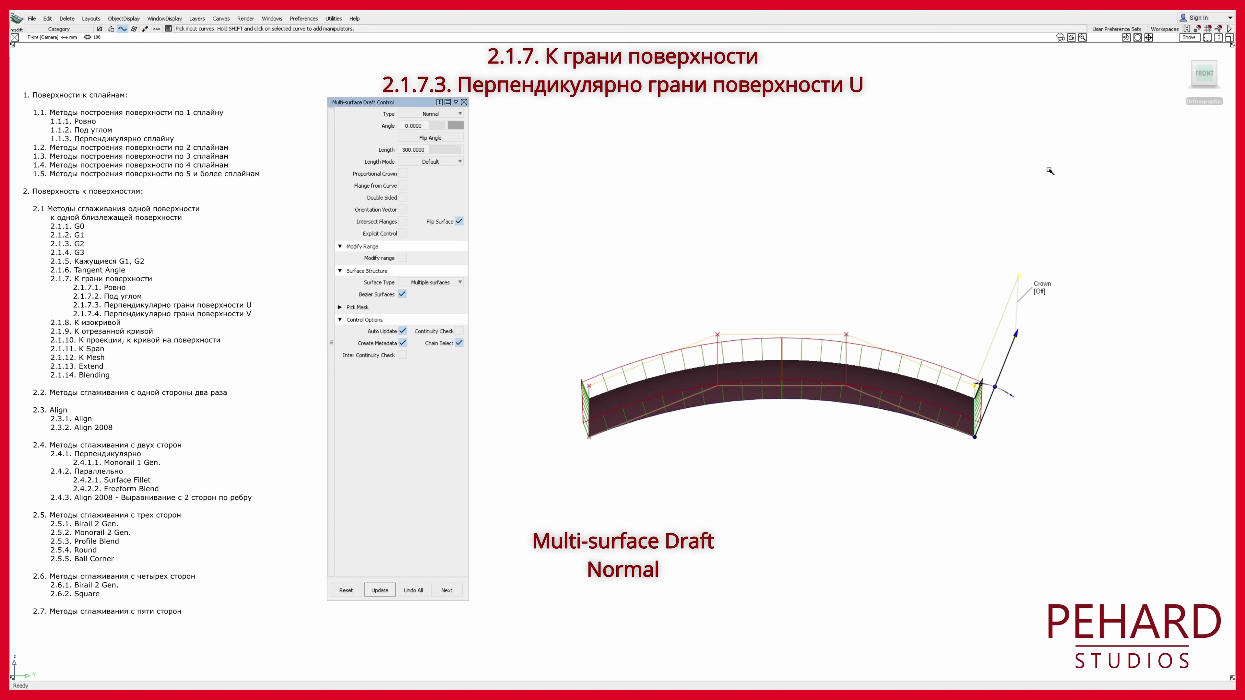
{"action": "left_click", "coordinate": [1231, 78]}
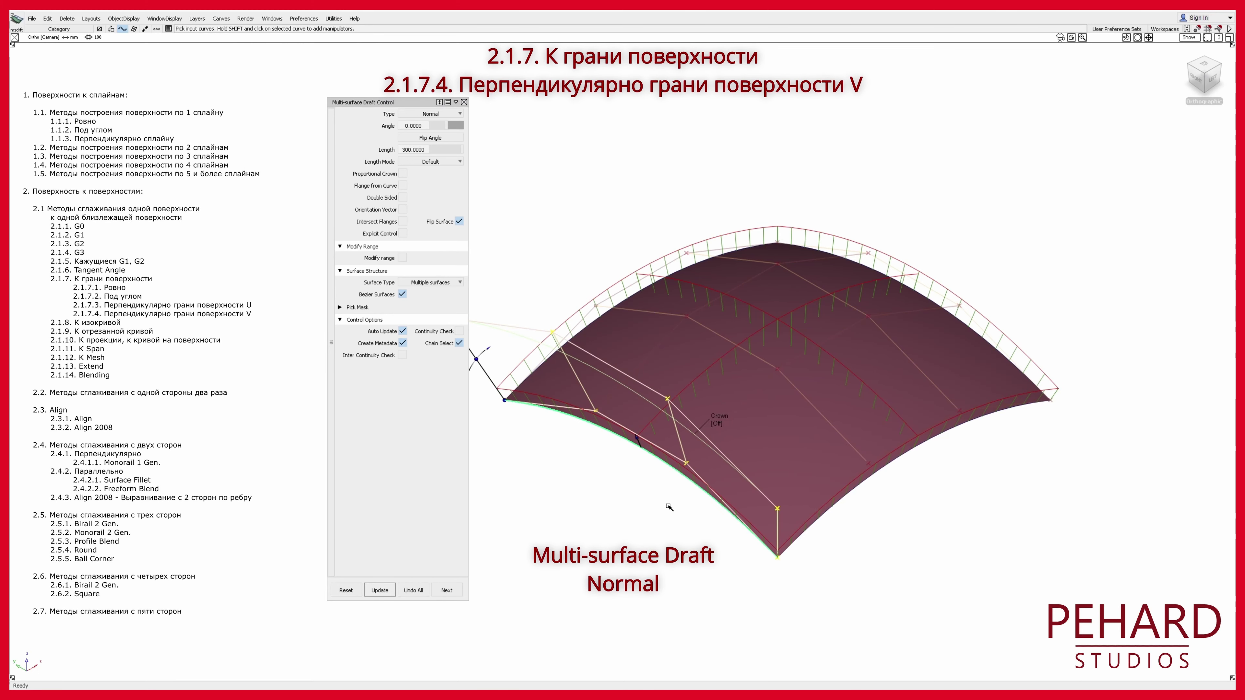
Step: Examine the normal flange on the surface's lower left edge in perspective-like and left views, testing its flipped direction
{"action": "middle_click_drag", "start_coordinate": [553, 391], "coordinate": [628, 460], "text": "alt+shift"}
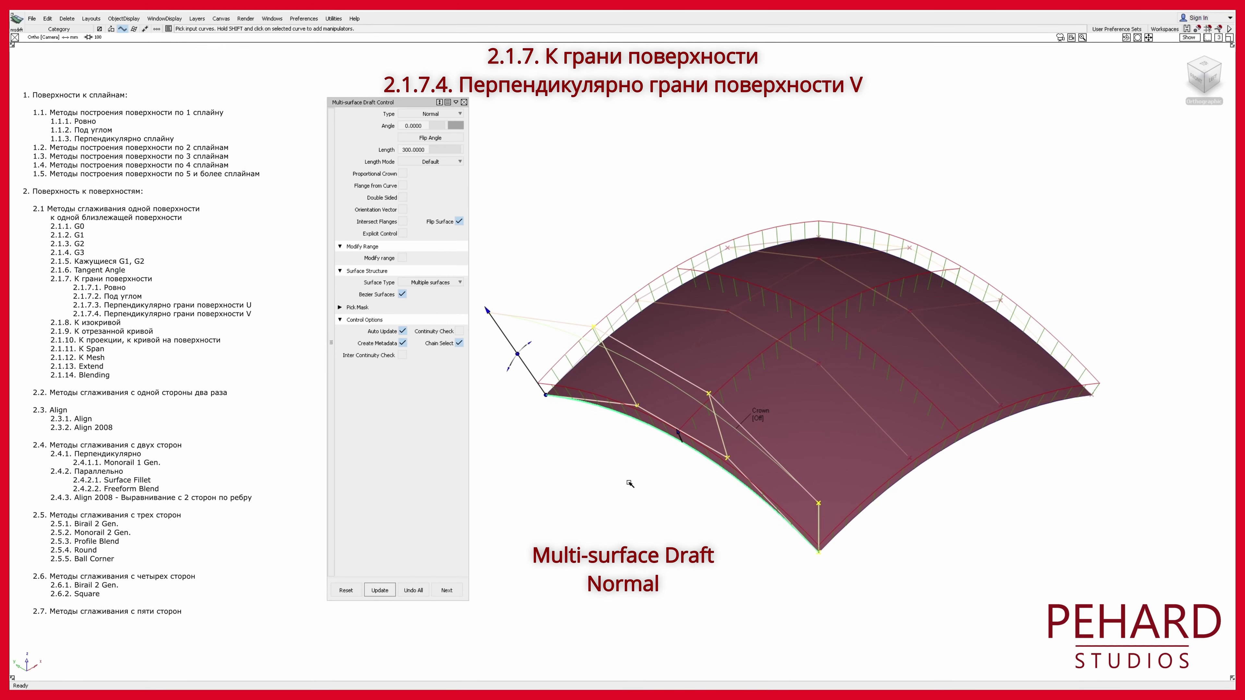
{"action": "left_click_drag", "start_coordinate": [630, 484], "coordinate": [681, 488], "text": "alt+shift"}
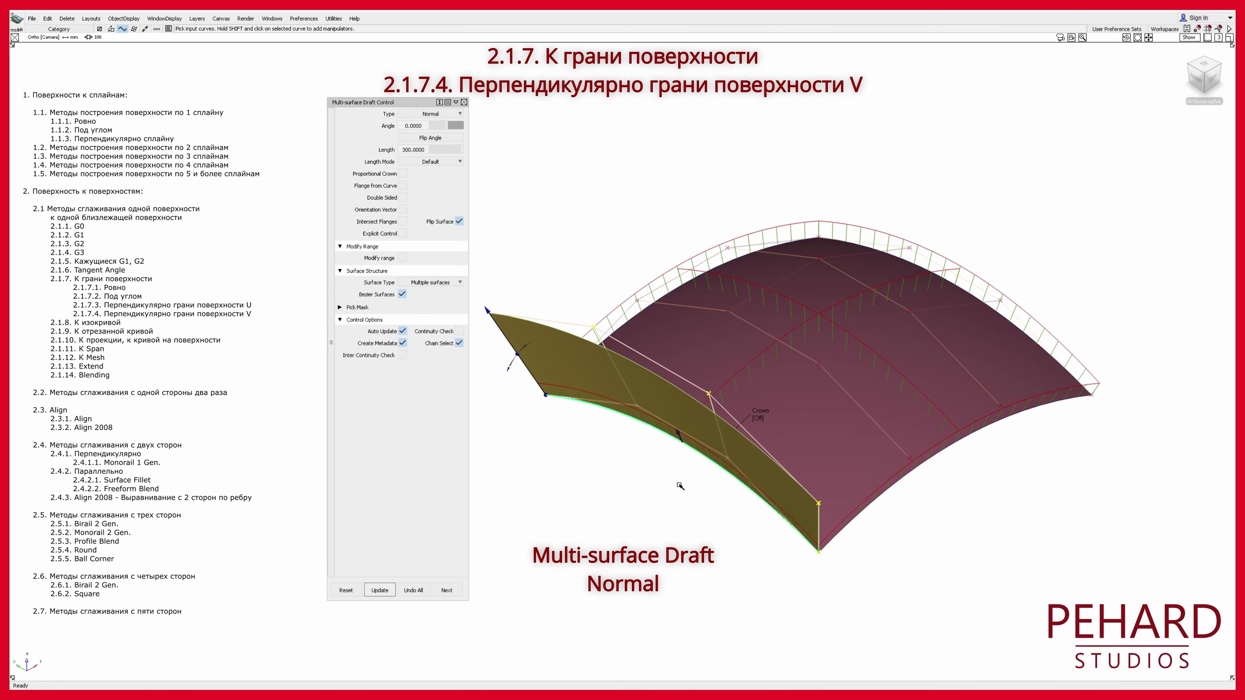
{"action": "left_click", "coordinate": [1210, 80]}
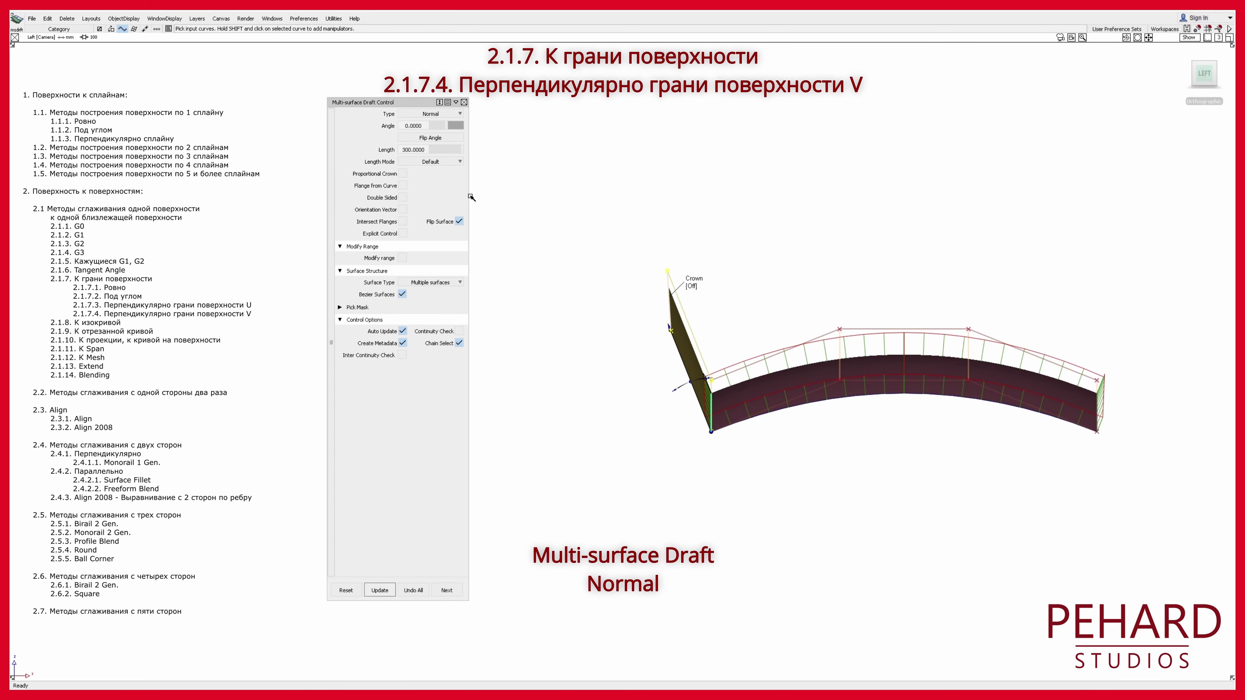
{"action": "left_click", "coordinate": [458, 221]}
{"action": "left_click", "coordinate": [458, 221]}
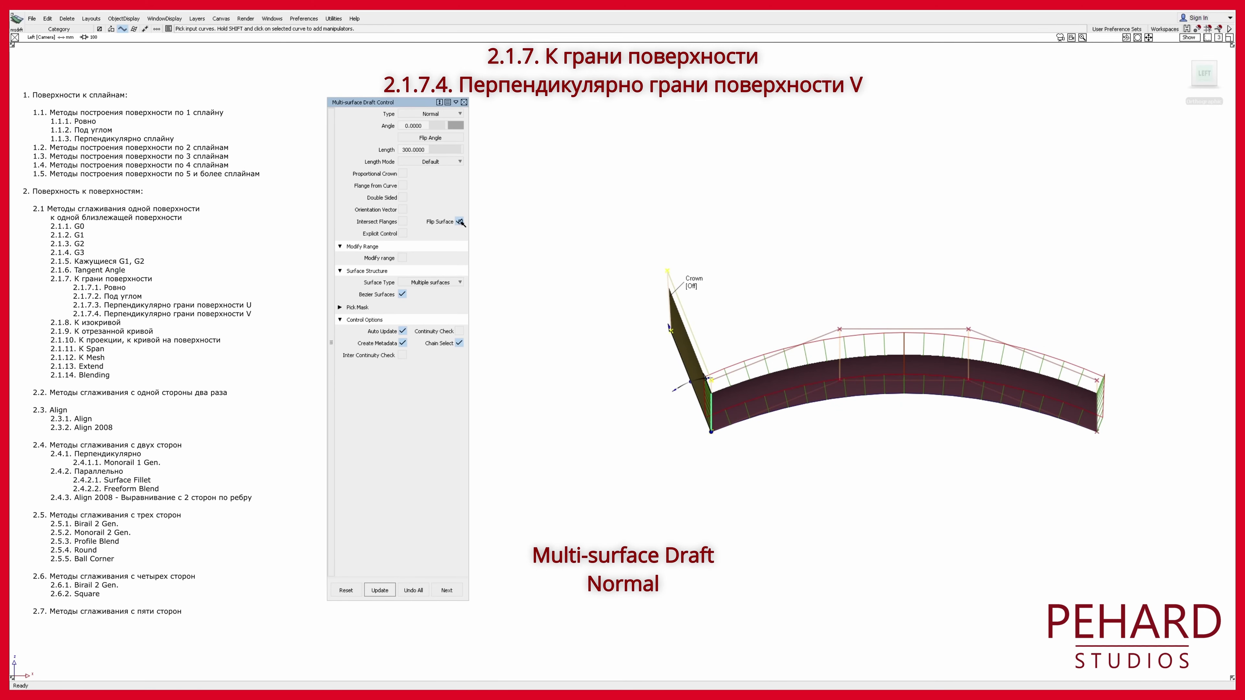
{"action": "left_click", "coordinate": [1192, 64]}
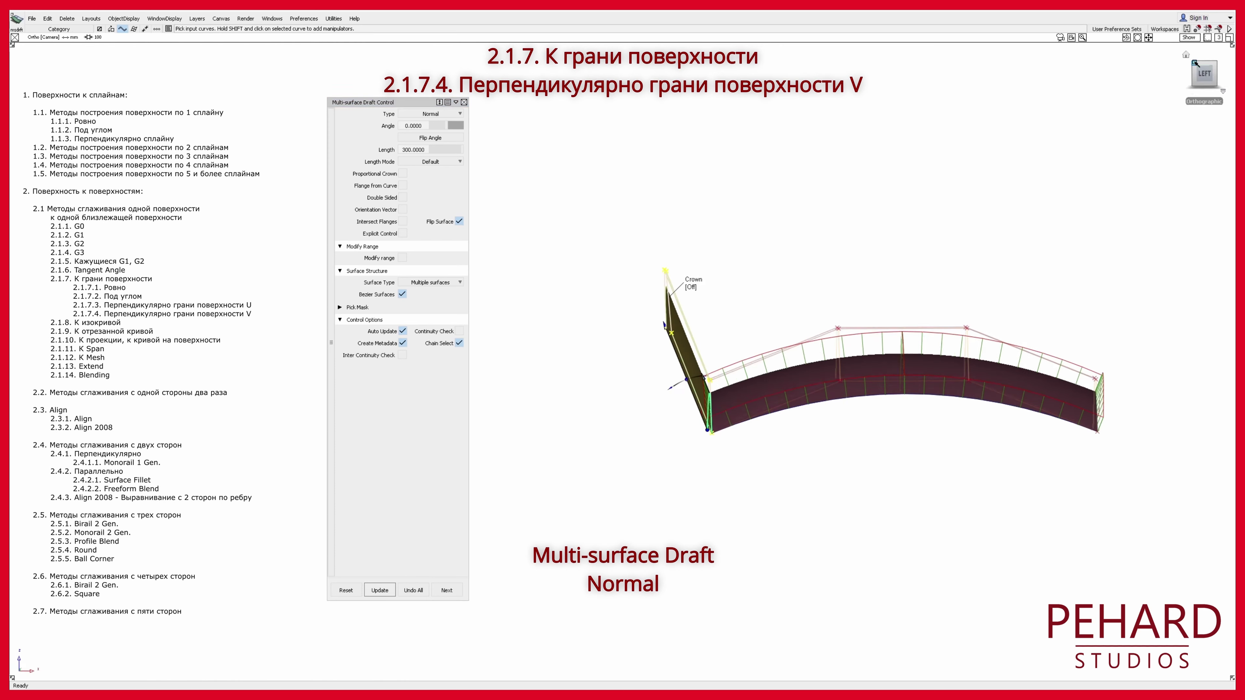
{"action": "key", "text": "Escape"}
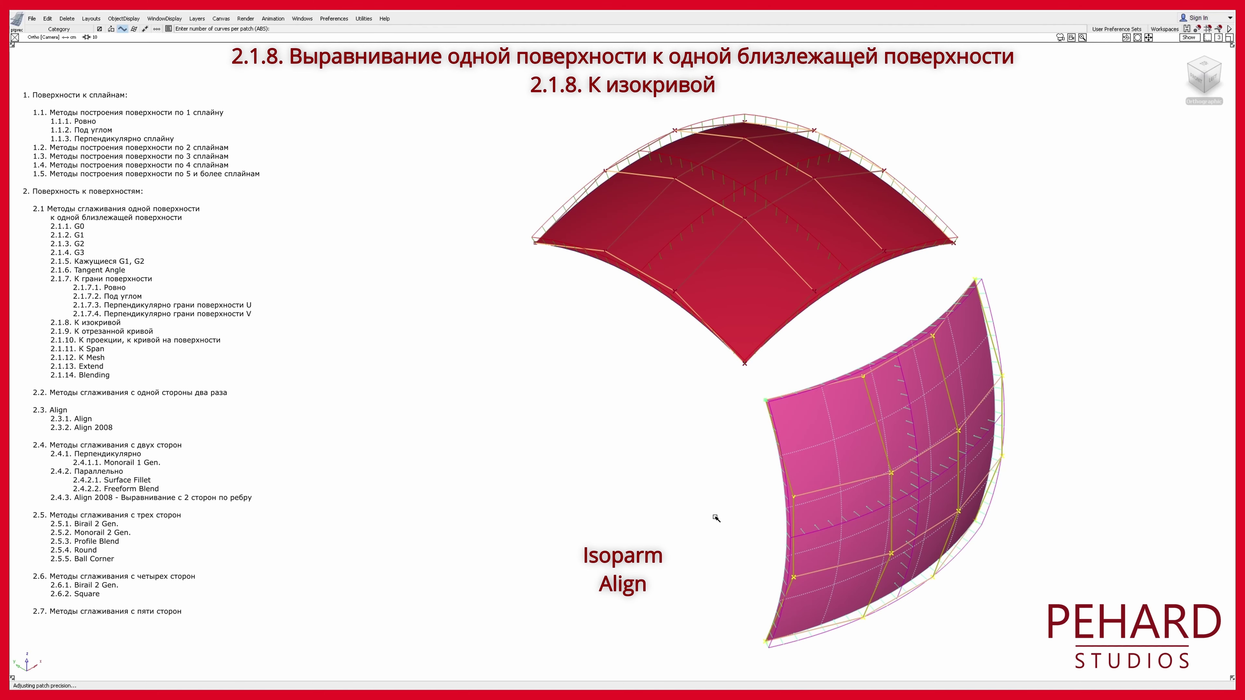
Step: Align the red surface's lower right edge to an isoparm on the pink surface
{"action": "key", "text": "ctrl+a"}
{"action": "left_click", "coordinate": [848, 281]}
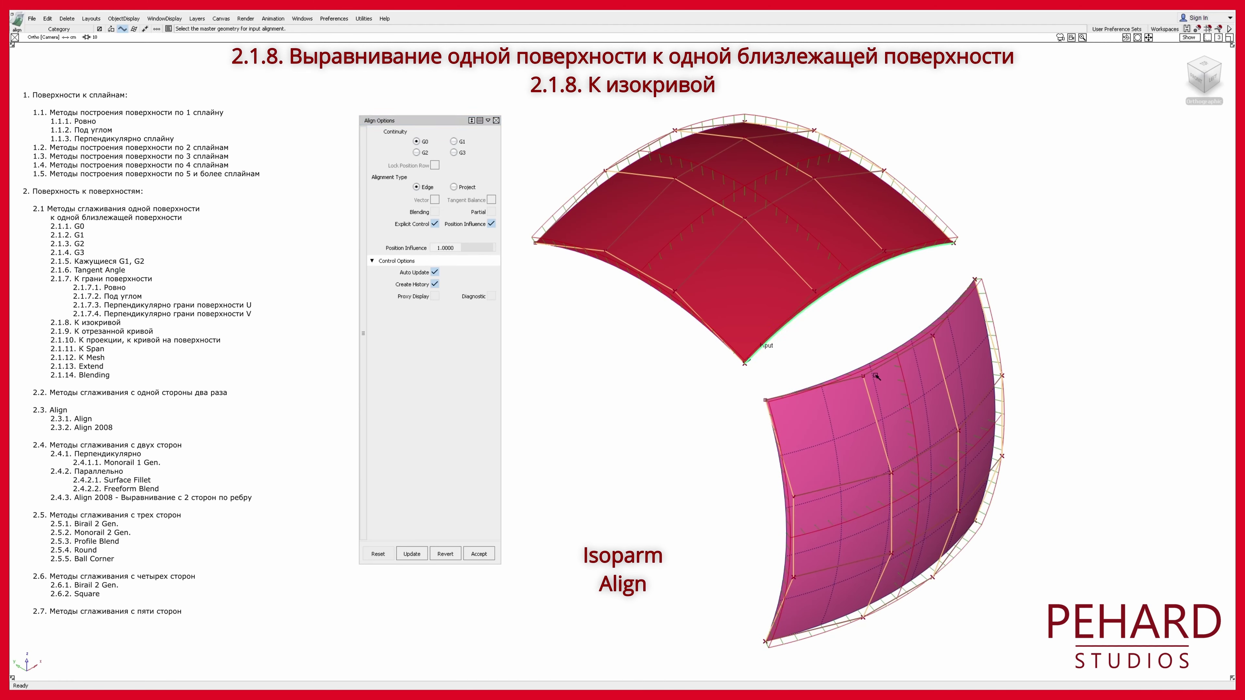
{"action": "left_click", "coordinate": [895, 417]}
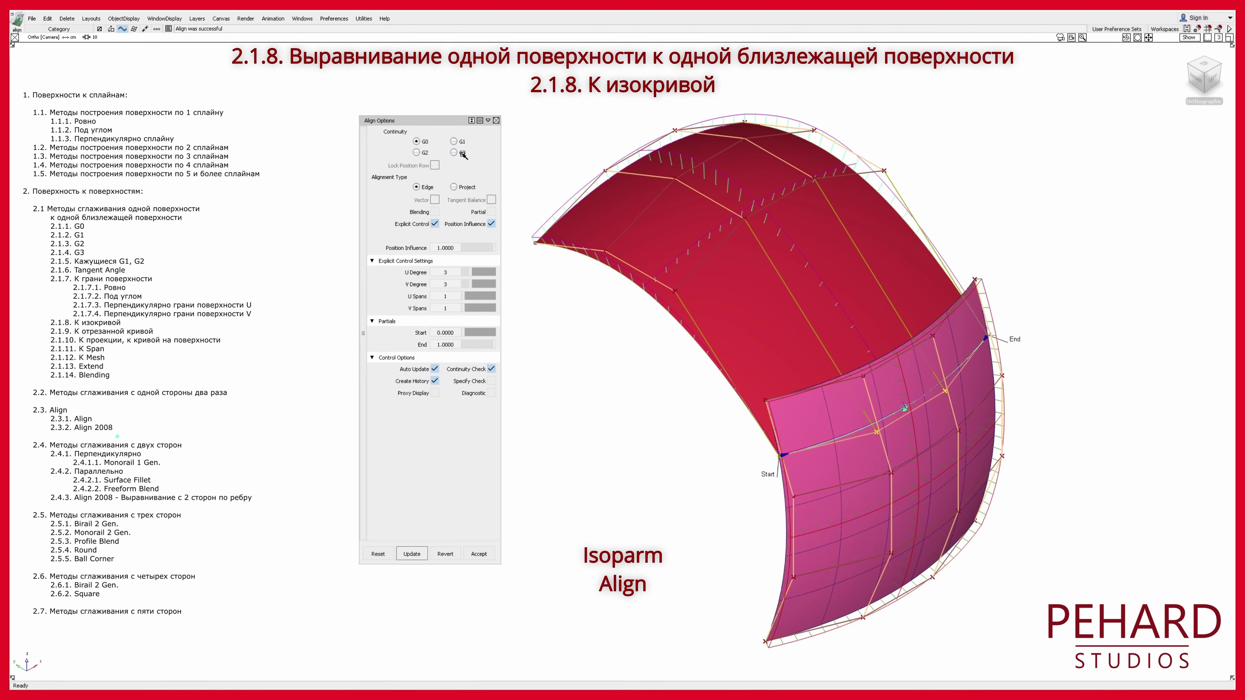
Step: Raise the isoparm alignment's continuity through G1 and G2 to G3, with the V degree set to 4
{"action": "left_click", "coordinate": [453, 142]}
{"action": "left_click", "coordinate": [427, 153]}
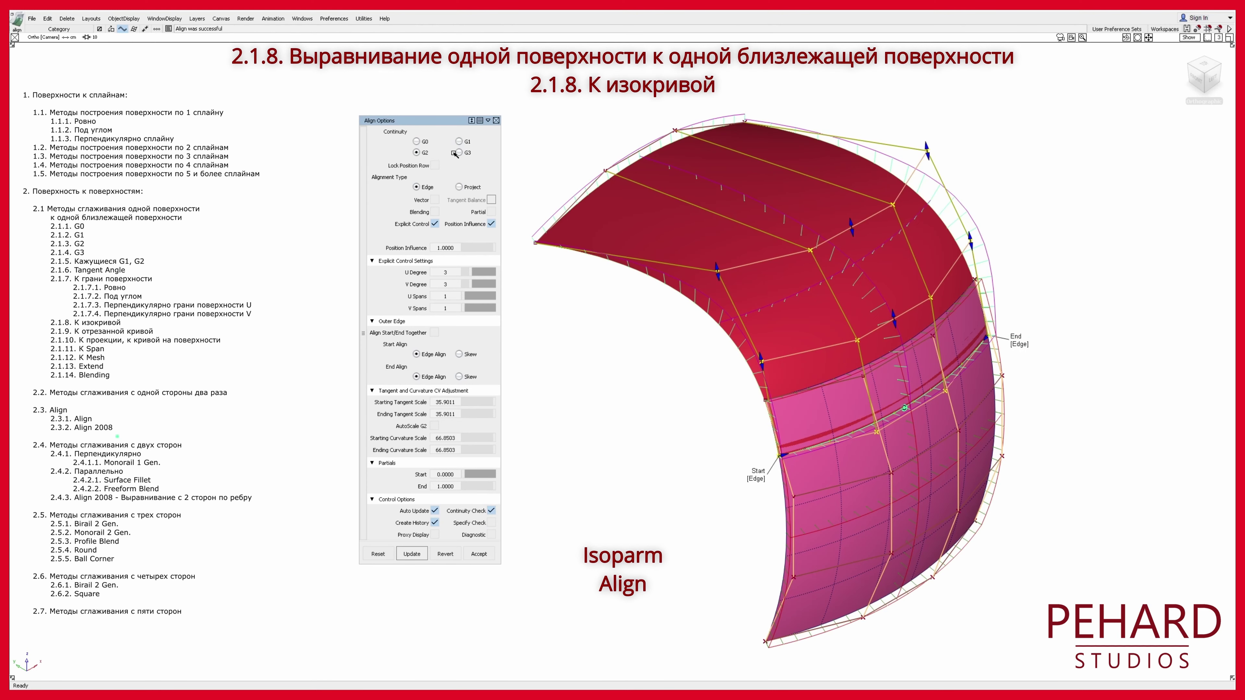
{"action": "left_click", "coordinate": [472, 287]}
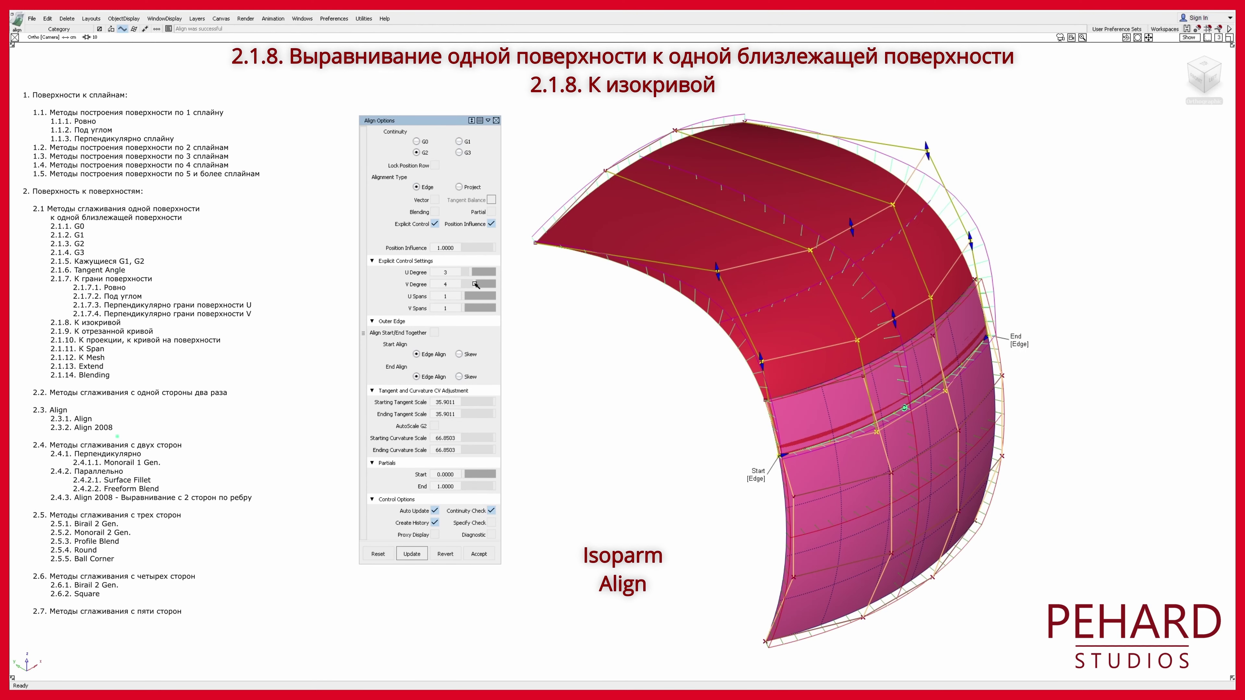
{"action": "left_click", "coordinate": [459, 153]}
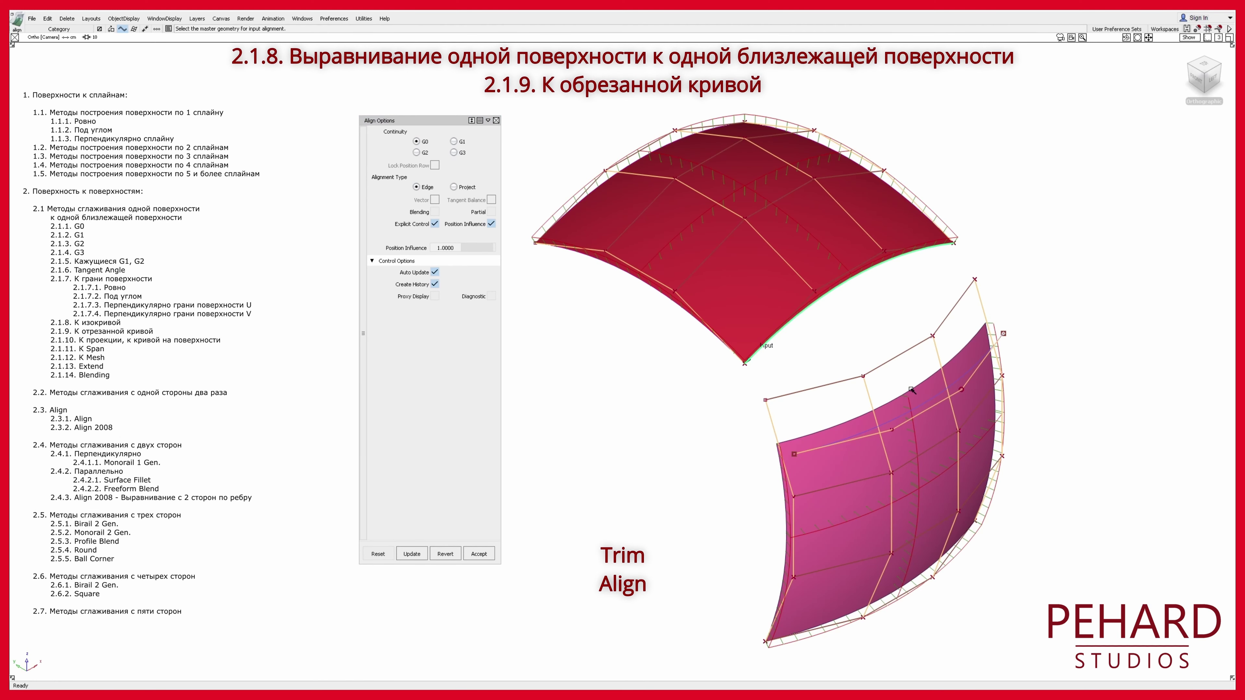
Step: Align the red surface's edge to the pink surface's trimmed edge with G1 continuity and Edge Align at start and end
{"action": "left_click", "coordinate": [912, 390]}
{"action": "left_click", "coordinate": [454, 141]}
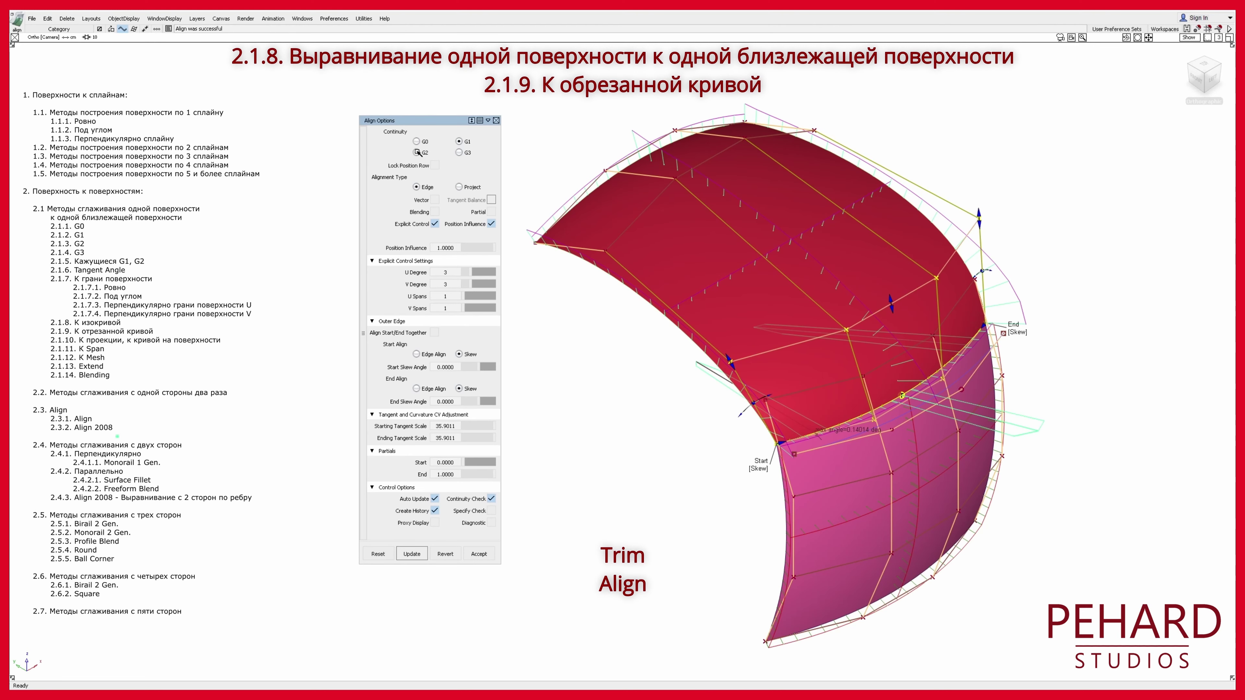
{"action": "left_click", "coordinate": [416, 354]}
{"action": "left_click", "coordinate": [417, 377]}
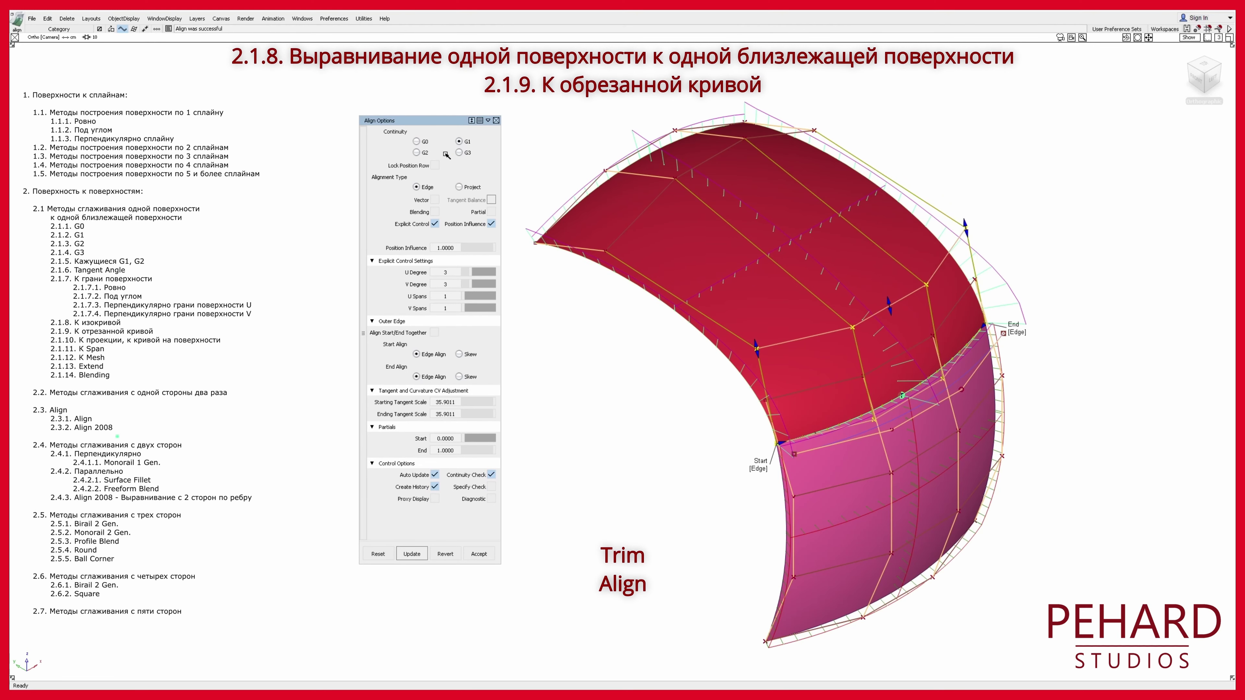
Step: Raise the trimmed-edge alignment to G2 and G3 continuity, keeping U degree 3 and setting V degree to 4
{"action": "left_click", "coordinate": [416, 152]}
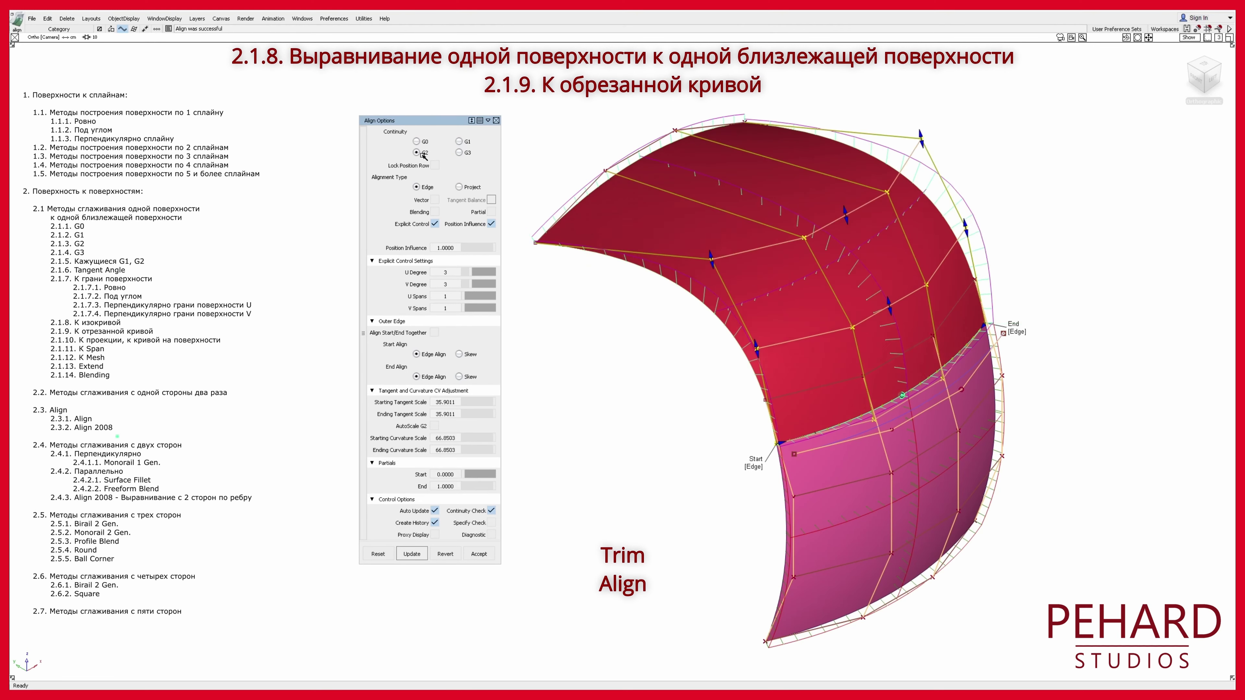
{"action": "left_click", "coordinate": [473, 272]}
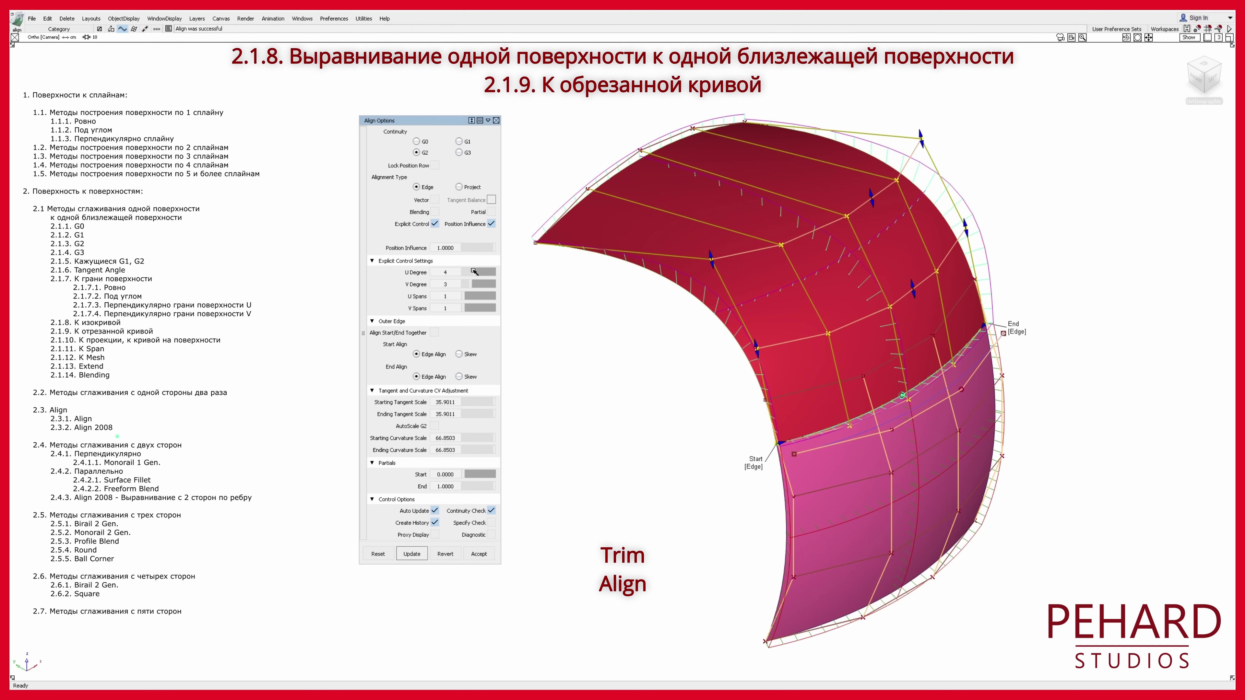
{"action": "left_click", "coordinate": [473, 272]}
{"action": "left_click", "coordinate": [472, 284]}
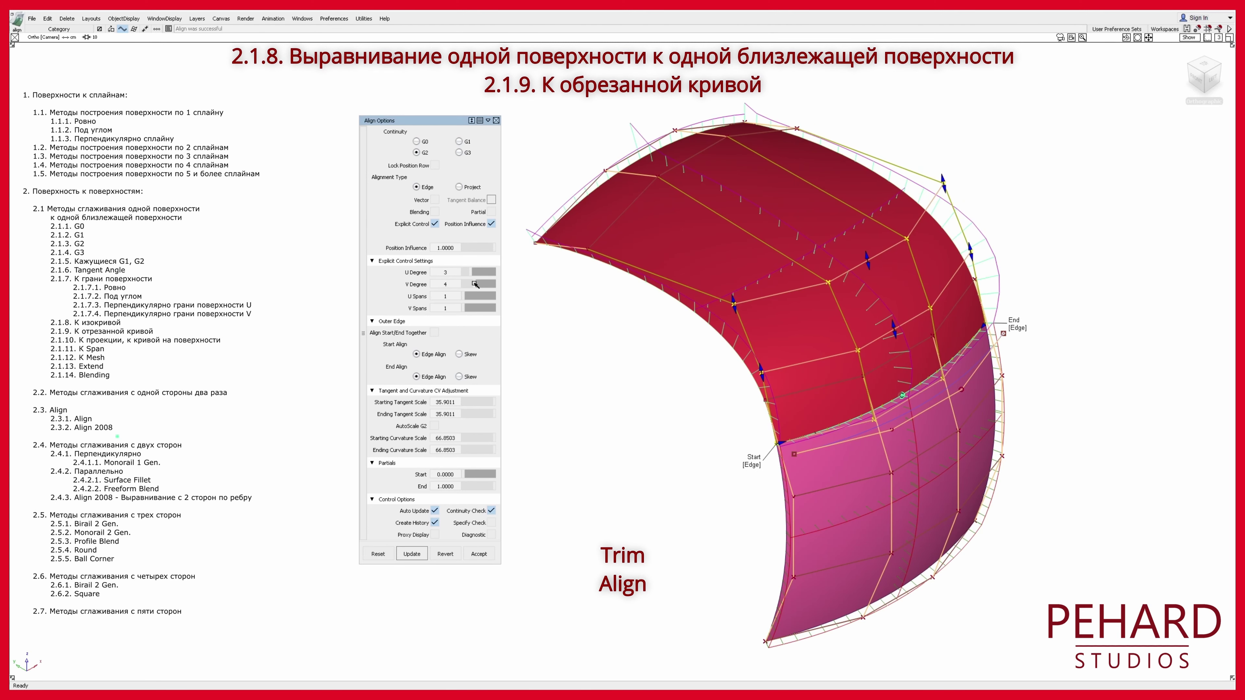
{"action": "left_click", "coordinate": [461, 153]}
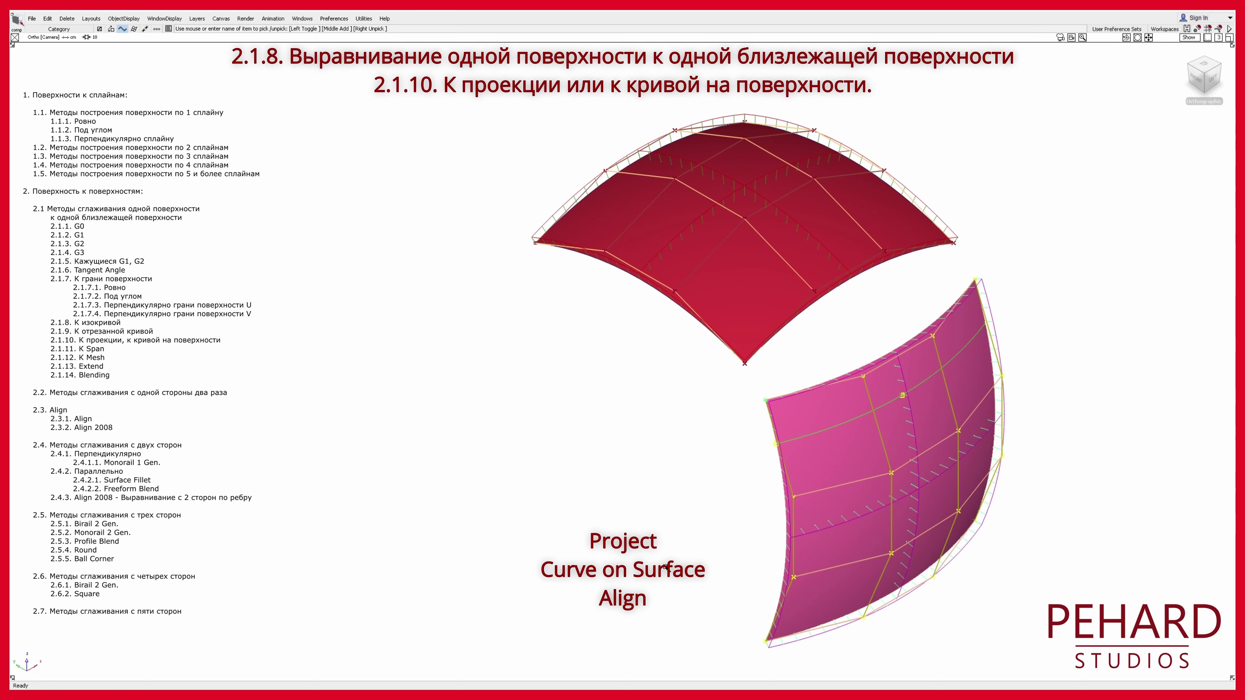
Step: Align the red surface's lower right edge to the curve on the pink surface
{"action": "left_click", "coordinate": [665, 568]}
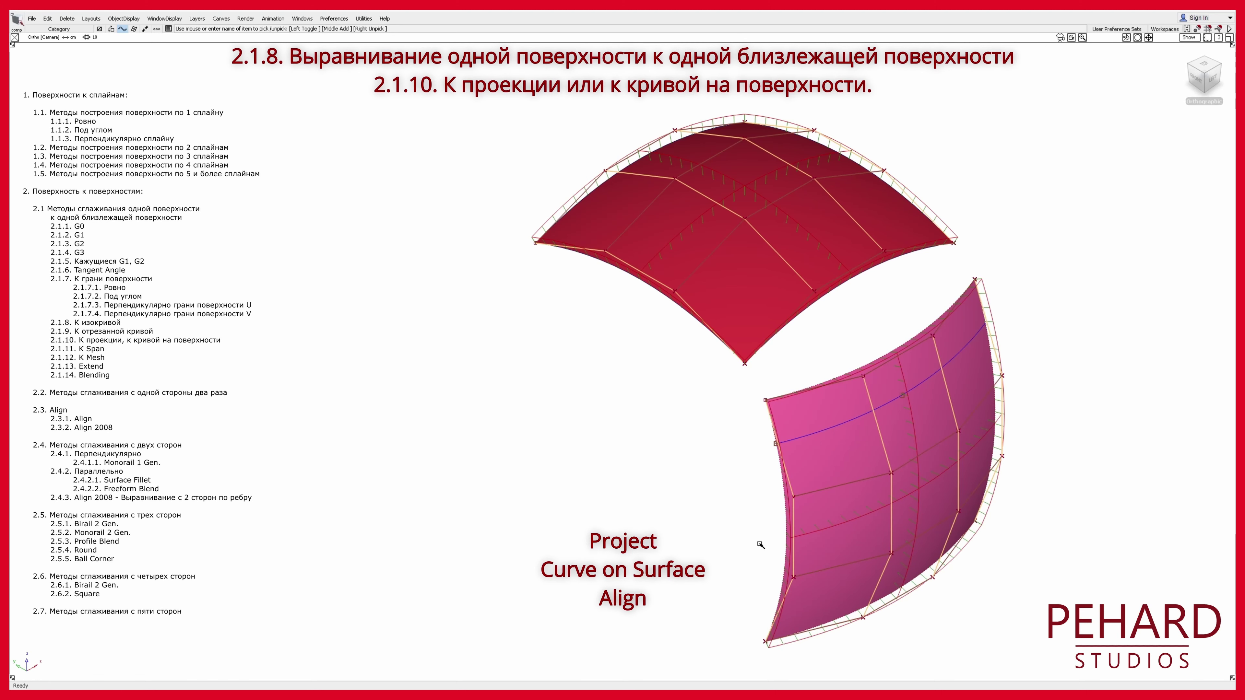
{"action": "left_click_drag", "start_coordinate": [736, 459], "coordinate": [774, 472], "text": "ctrl+shift"}
{"action": "left_click", "coordinate": [818, 432]}
{"action": "right_click_drag", "start_coordinate": [750, 464], "coordinate": [742, 451], "text": "ctrl+shift"}
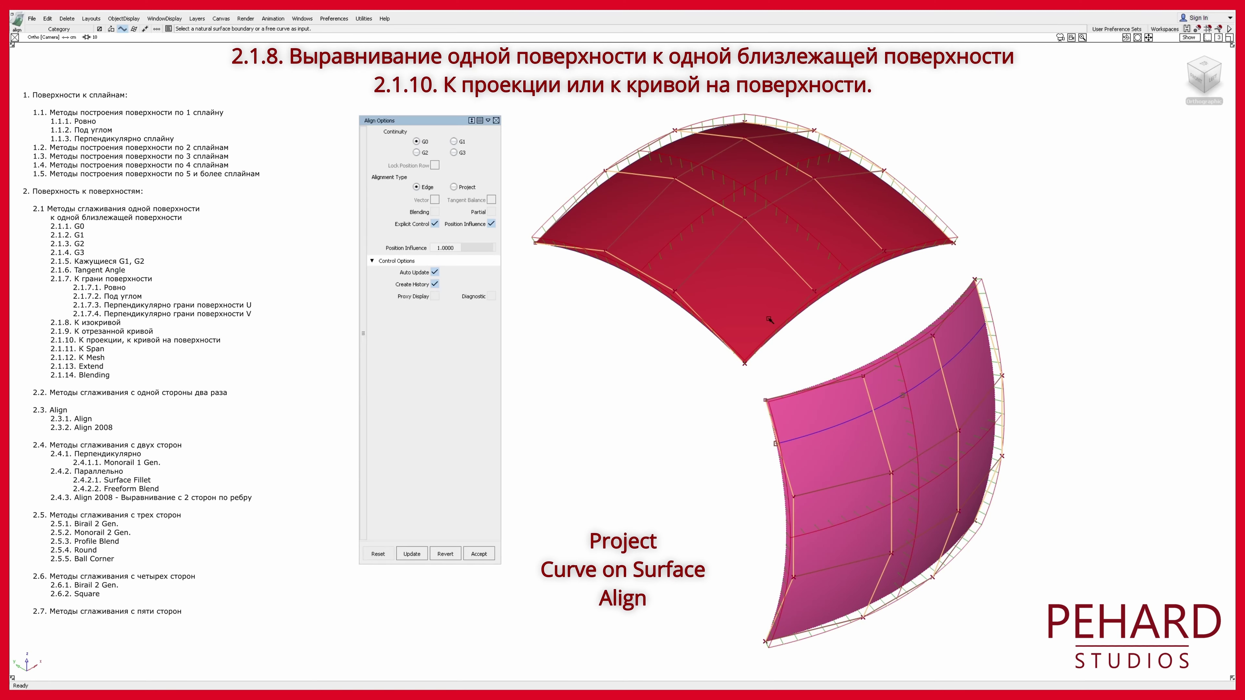
{"action": "left_click", "coordinate": [806, 311]}
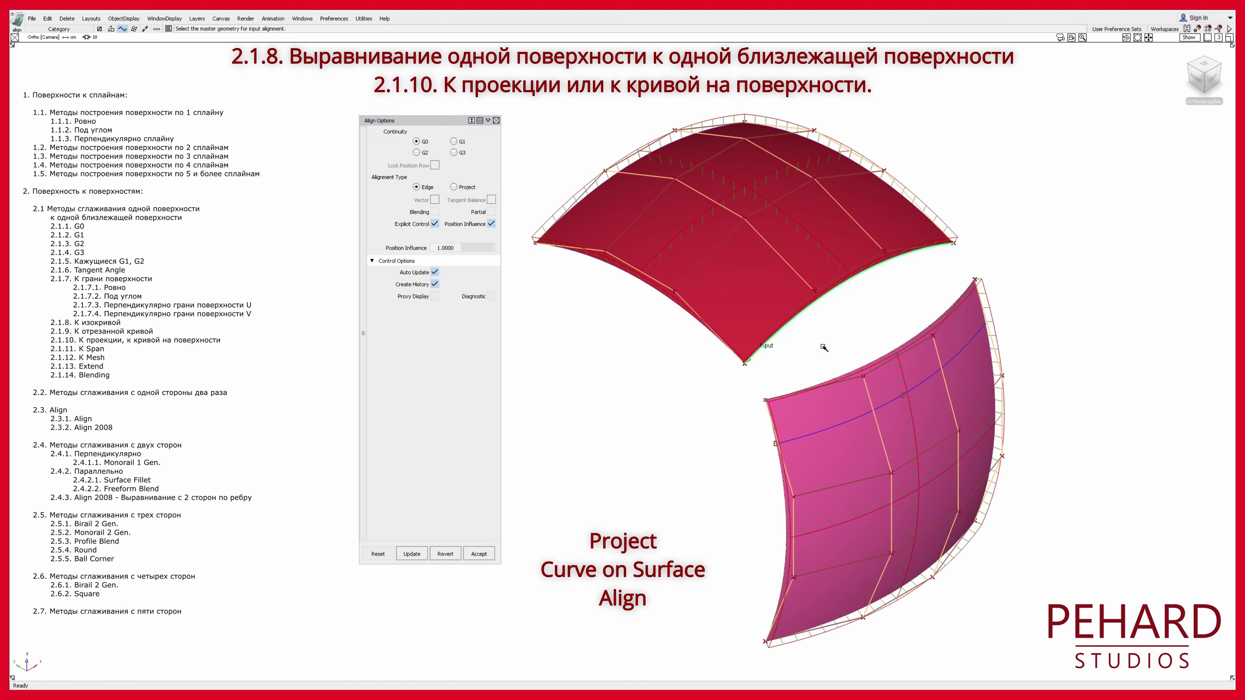
{"action": "left_click", "coordinate": [854, 422]}
Step: Set the curve-on-surface alignment to G1 continuity with Edge Align for both the start and end
{"action": "left_click", "coordinate": [456, 142]}
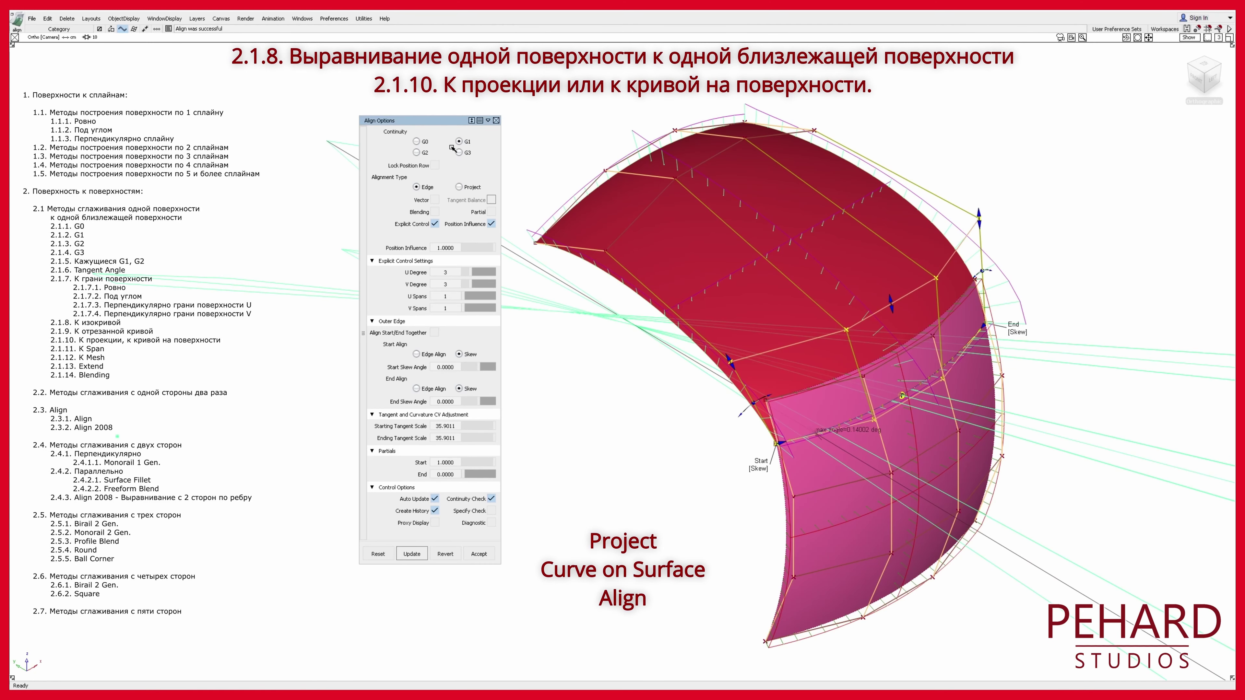
{"action": "left_click", "coordinate": [435, 354]}
{"action": "left_click", "coordinate": [427, 377]}
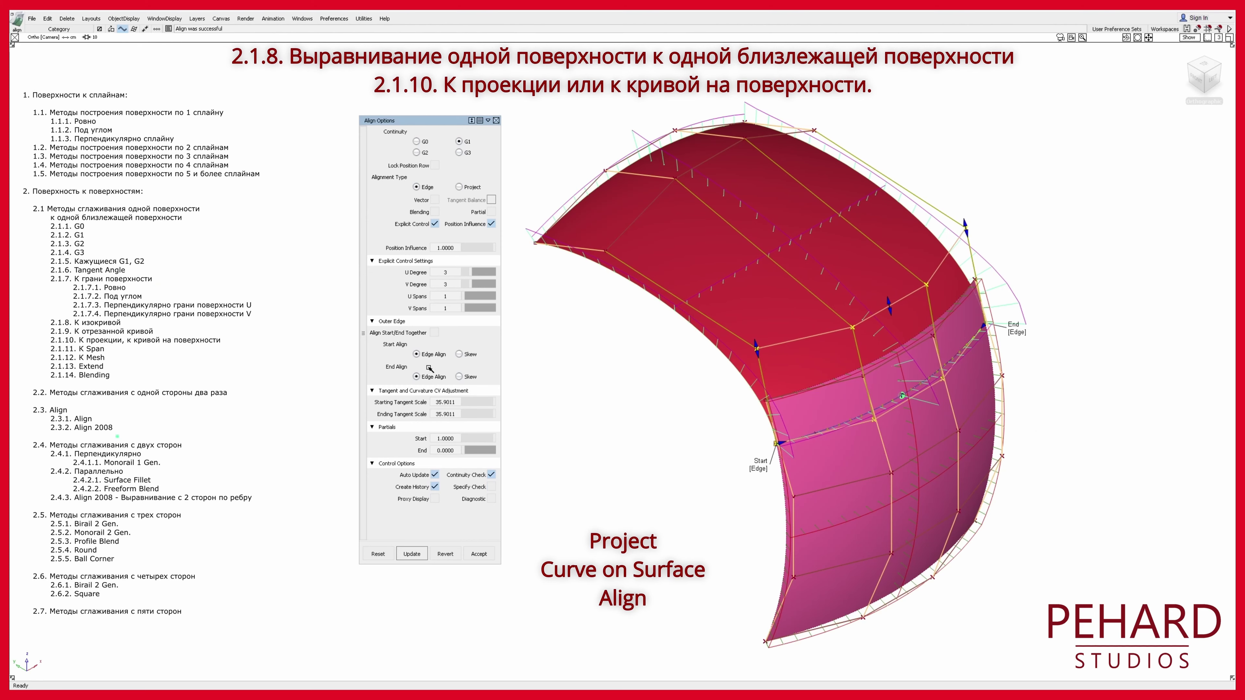
Step: Raise the curve-on-surface alignment to G2 and G3 continuity and adjust its V degree
{"action": "left_click", "coordinate": [418, 152]}
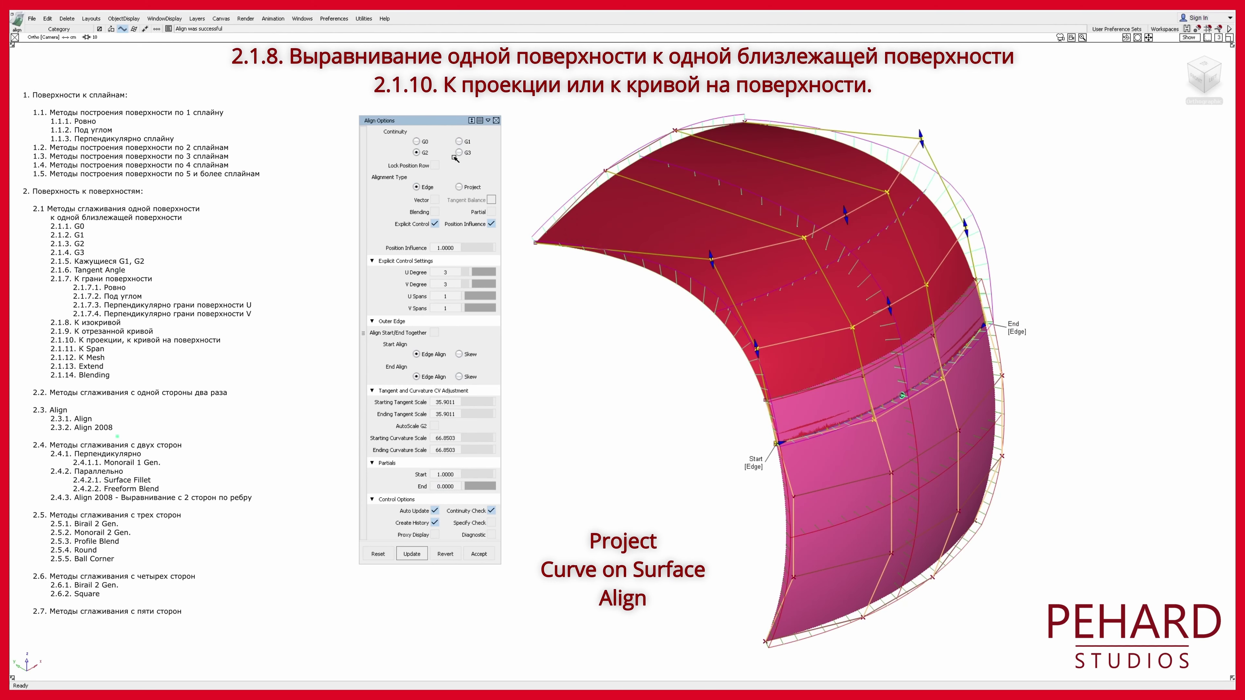
{"action": "left_click", "coordinate": [475, 285]}
{"action": "left_click", "coordinate": [458, 152]}
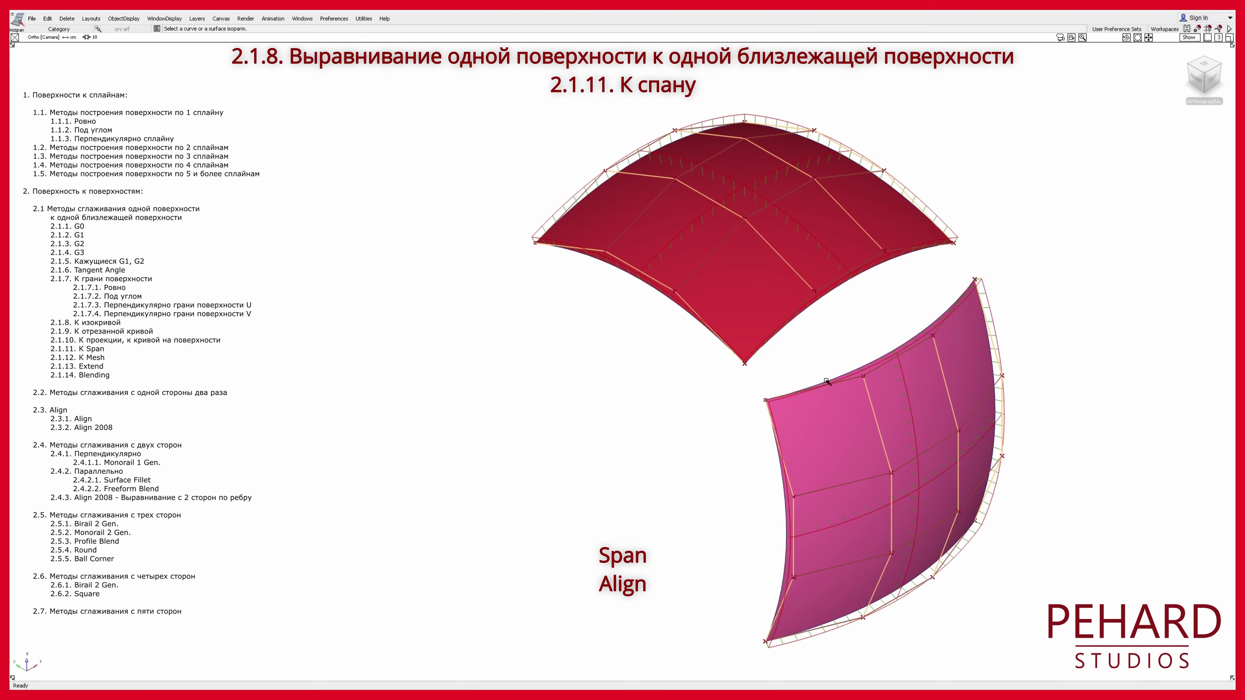
Step: Insert a span line across the upper part of the pink surface and align the red surface's lower right edge to it
{"action": "left_click_drag", "start_coordinate": [827, 381], "coordinate": [690, 392]}
{"action": "left_click", "coordinate": [770, 334]}
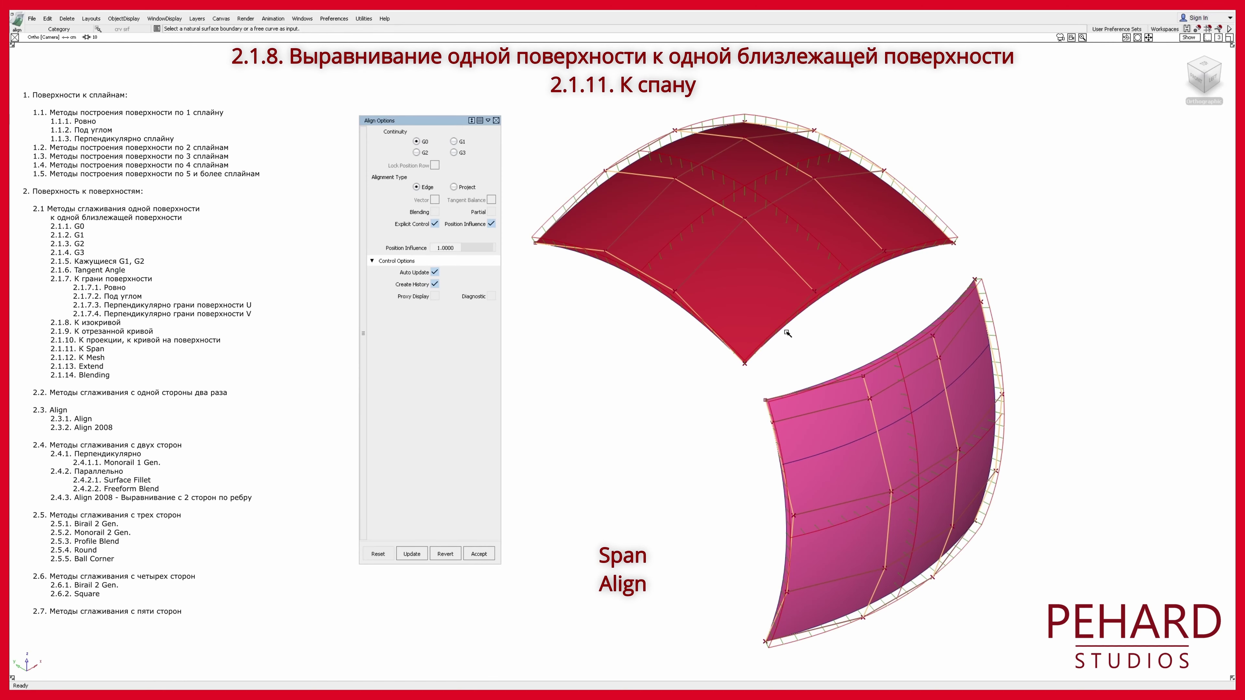
{"action": "left_click", "coordinate": [838, 448]}
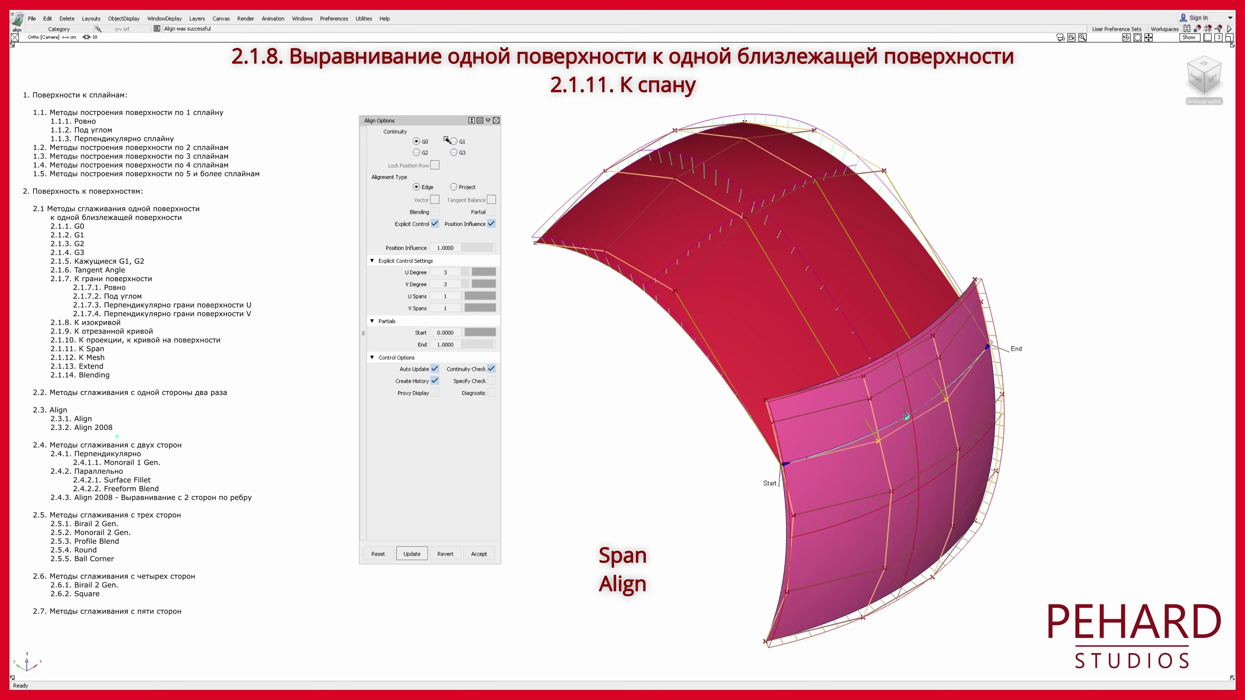
Step: Raise the span alignment to G1, G2 and G3 continuity in turn and adjust its V degree
{"action": "left_click", "coordinate": [456, 142]}
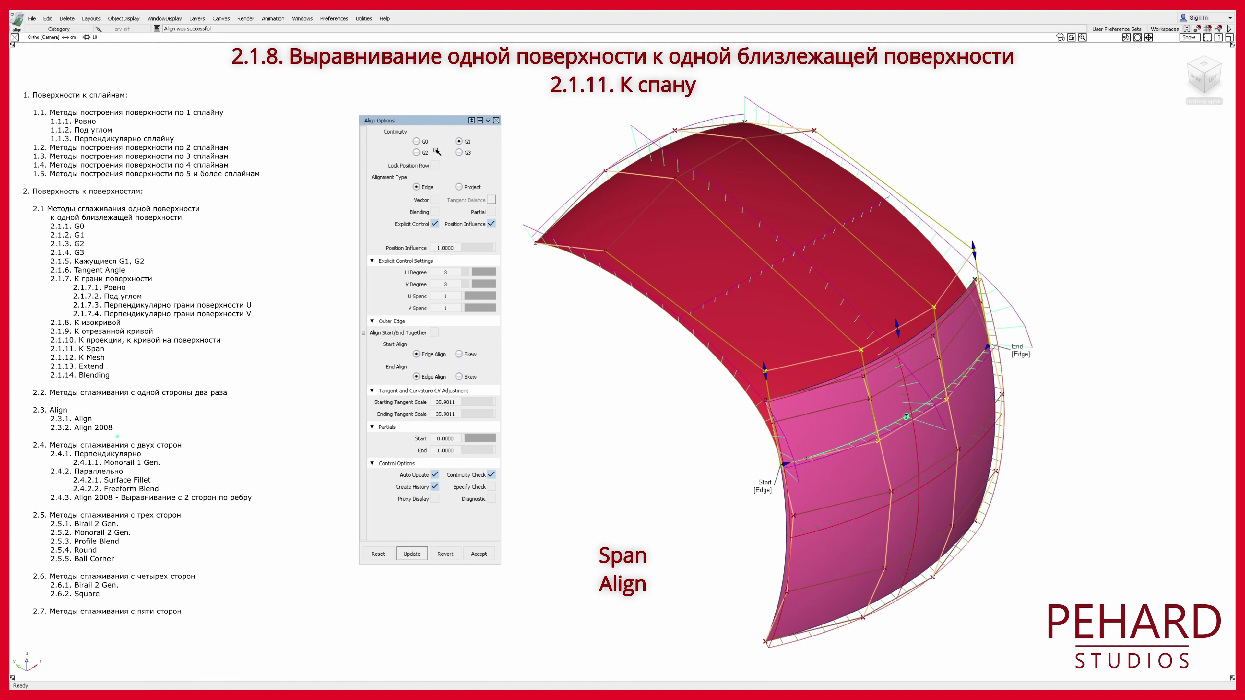
{"action": "left_click", "coordinate": [417, 152]}
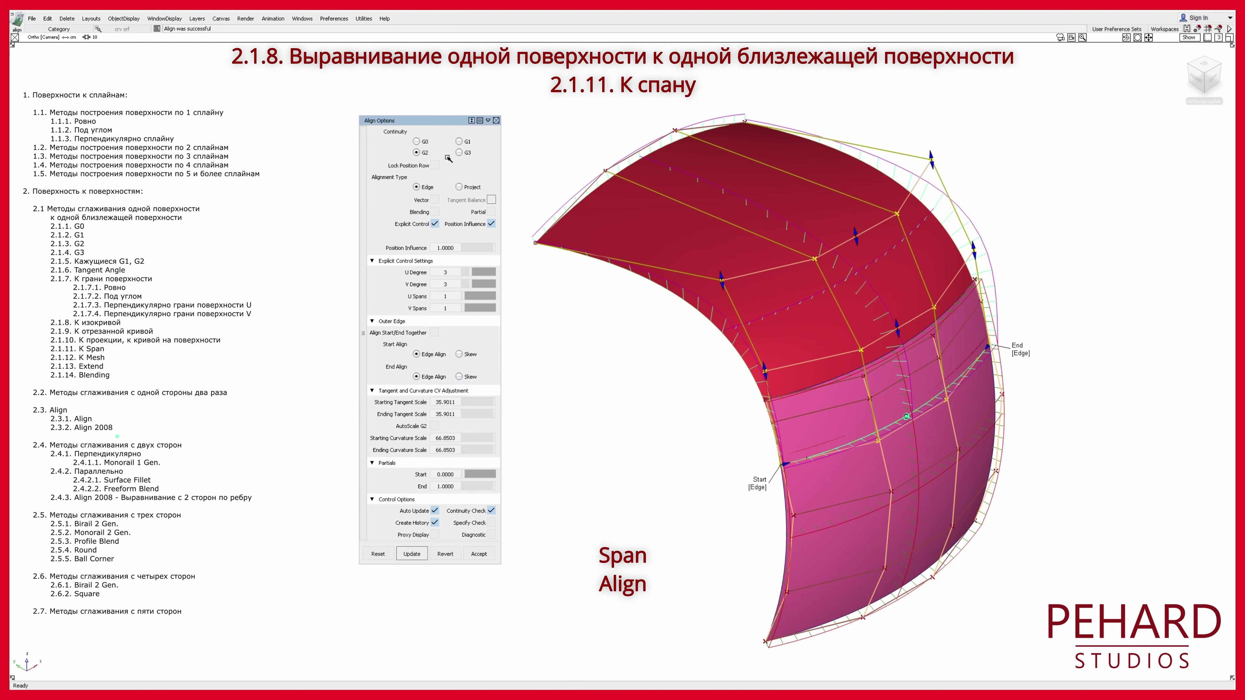
{"action": "left_click", "coordinate": [460, 152]}
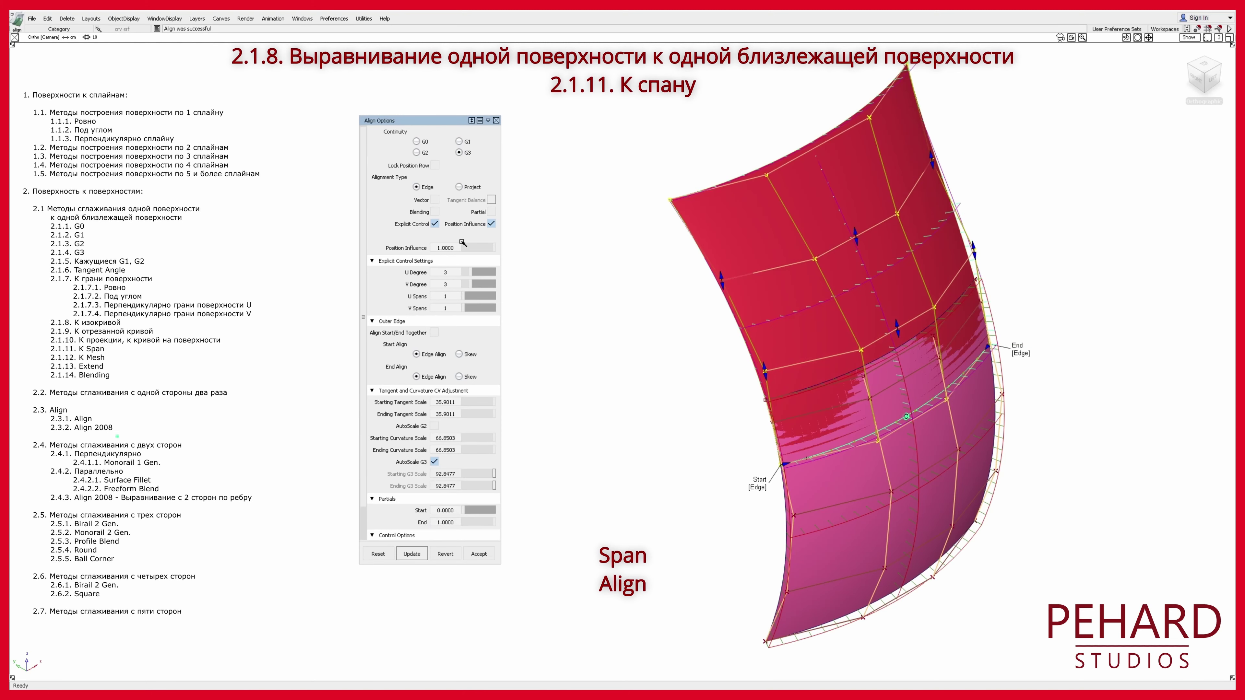
{"action": "left_click", "coordinate": [475, 284]}
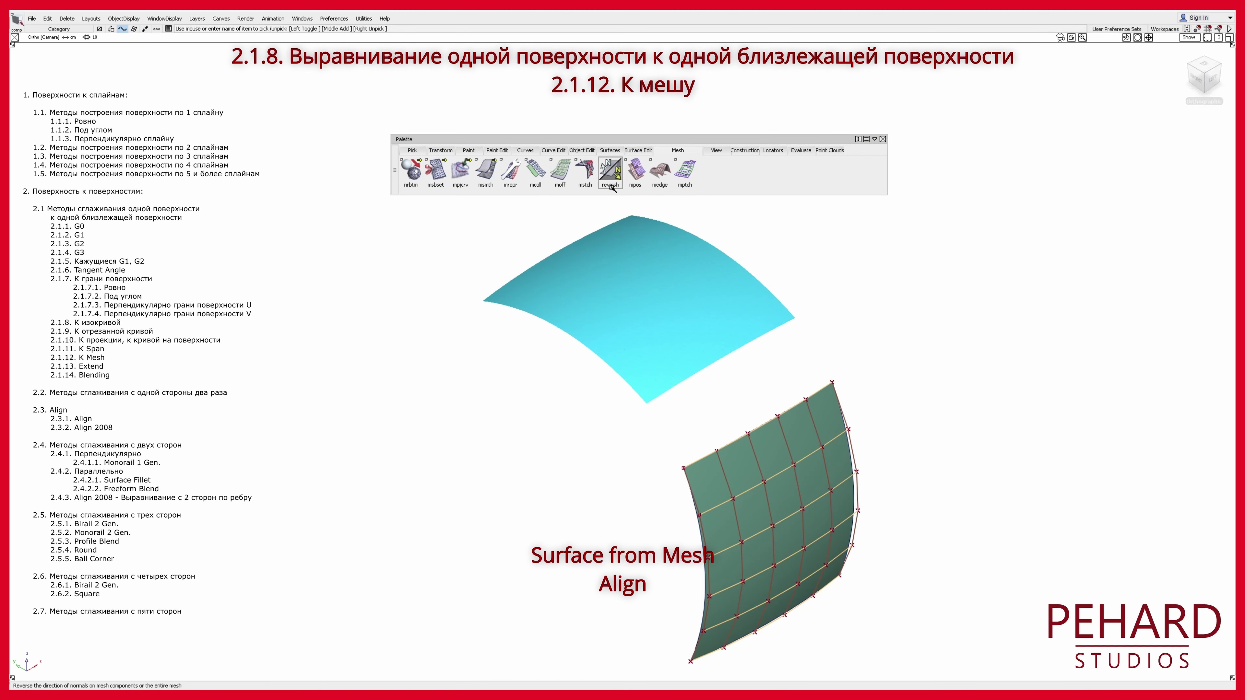
Step: Build a simple surface from the upper mesh with Curvature selection mode and U and V degree 5
{"action": "left_click", "coordinate": [610, 150]}
{"action": "left_click", "coordinate": [784, 171]}
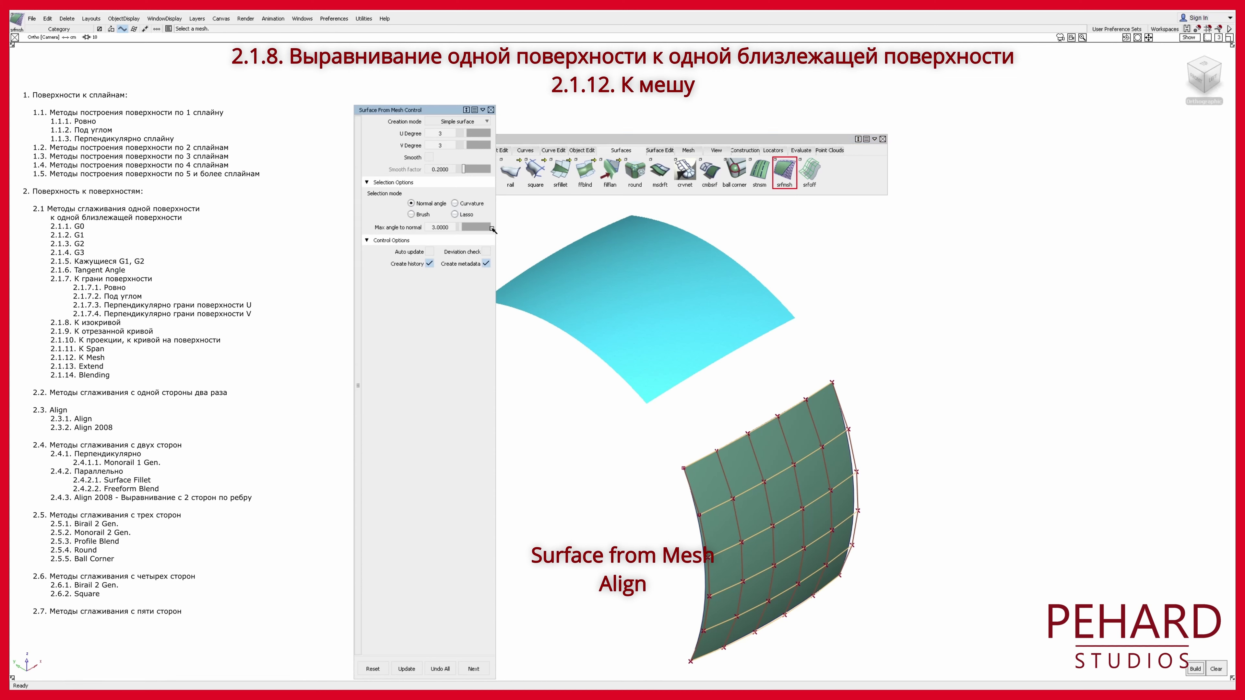
{"action": "left_click", "coordinate": [455, 203]}
{"action": "left_click_drag", "start_coordinate": [468, 133], "coordinate": [474, 146]}
{"action": "left_click", "coordinate": [657, 340]}
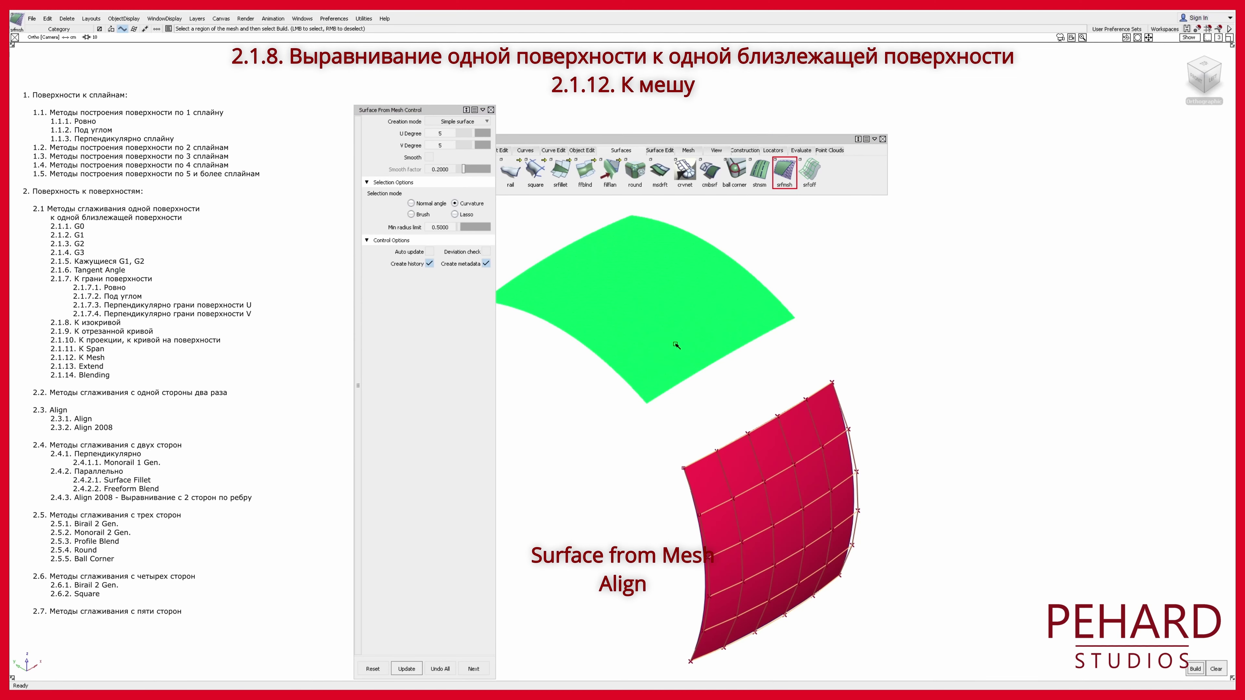
{"action": "key", "text": "space"}
{"action": "key", "text": "Escape"}
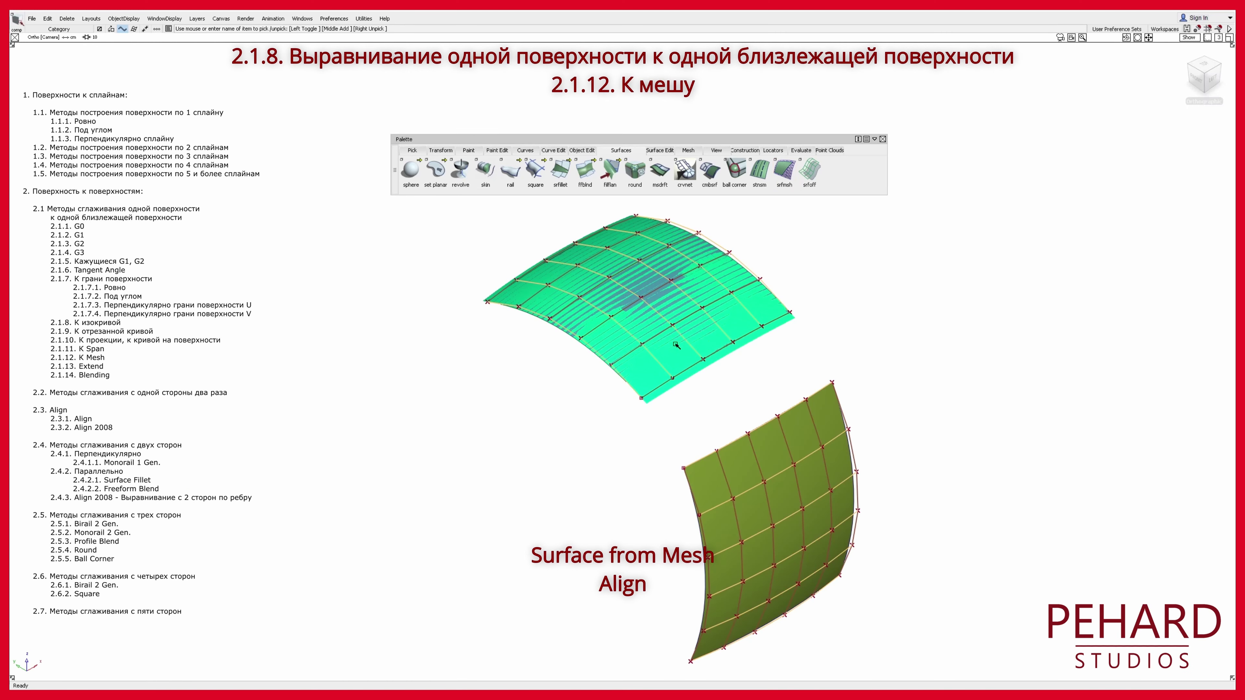
{"action": "left_click", "coordinate": [883, 140]}
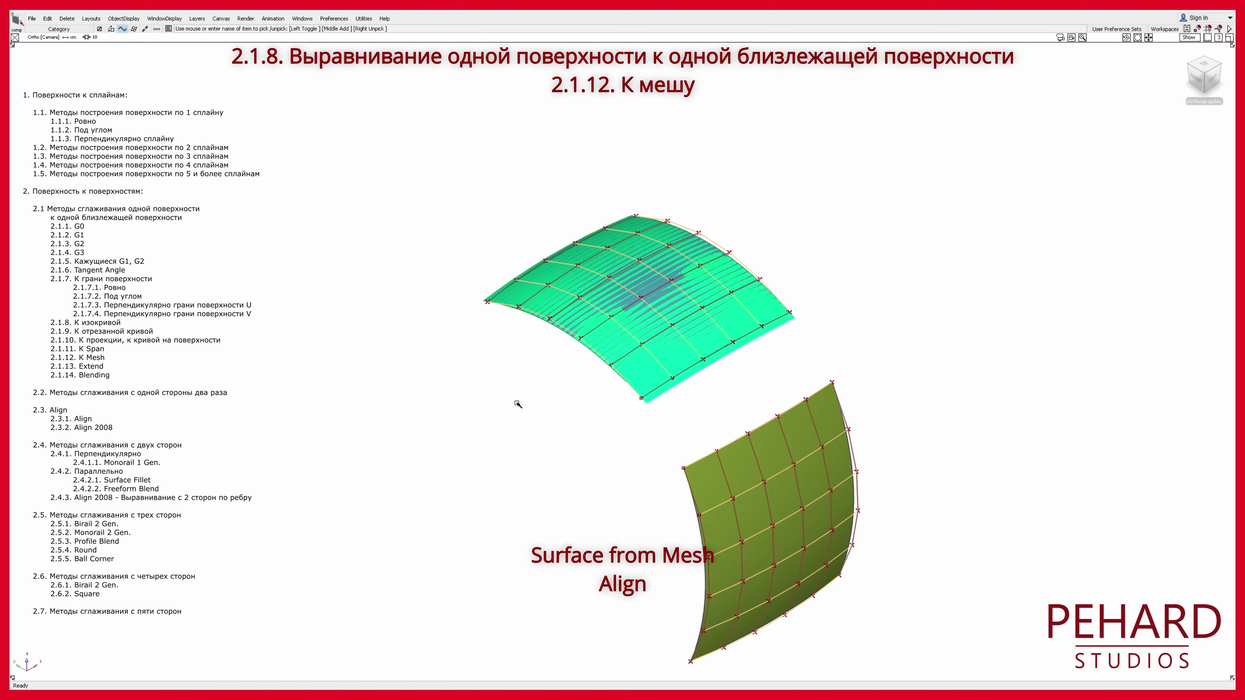
Step: Shorten the mesh-fitted surface from its upper left edge to a narrow strip near the mesh's lower right edge
{"action": "key", "text": "e"}
{"action": "left_click", "coordinate": [536, 269]}
{"action": "left_click_drag", "start_coordinate": [576, 261], "coordinate": [755, 328]}
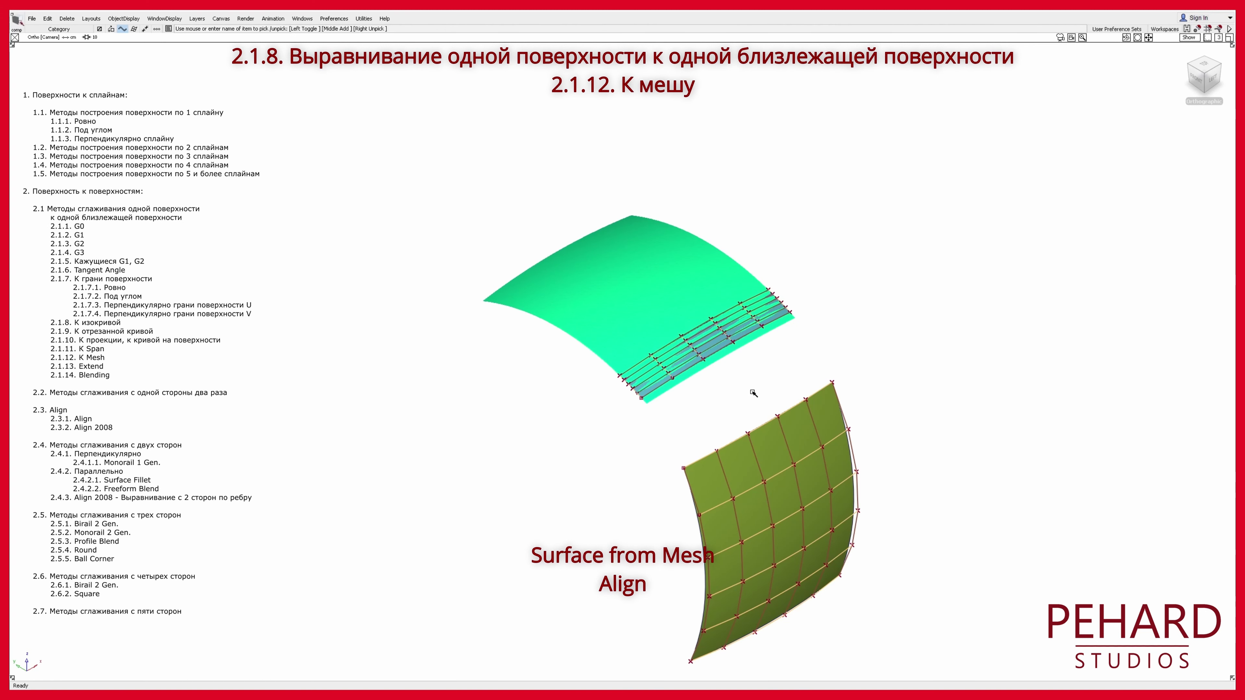
{"action": "key", "text": "Escape"}
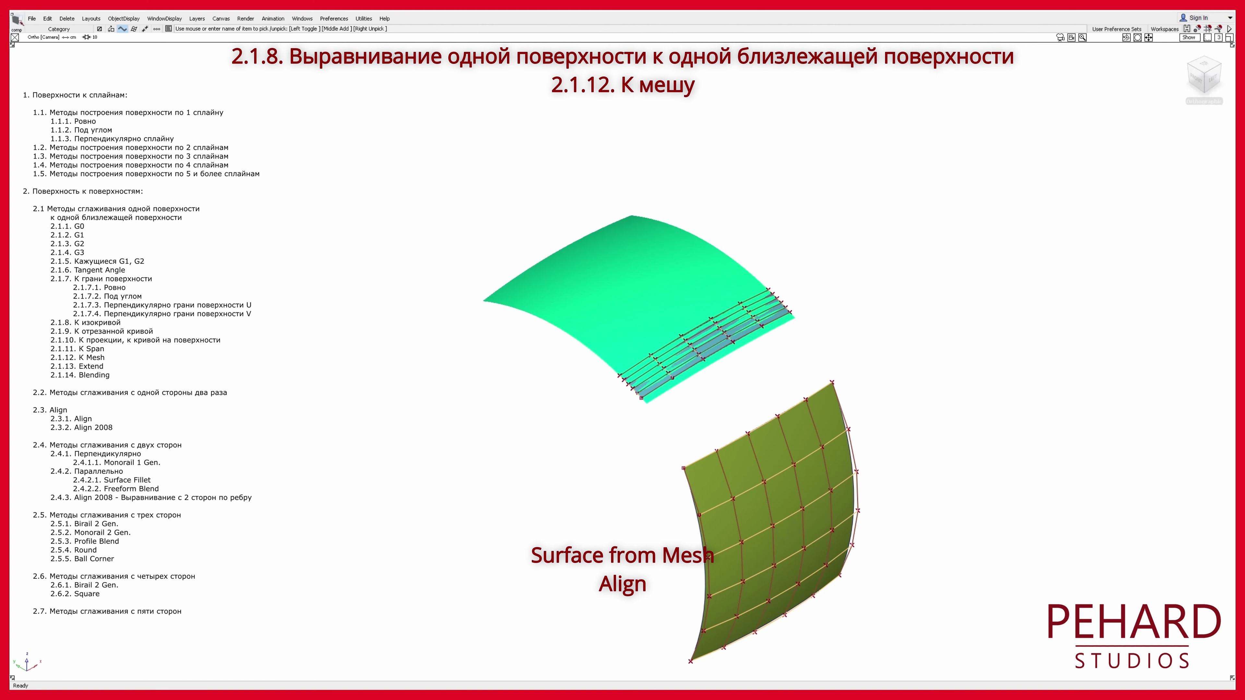
Step: Display a deviation map comparing the mesh with the surface strip fitted to it
{"action": "left_click", "coordinate": [562, 188]}
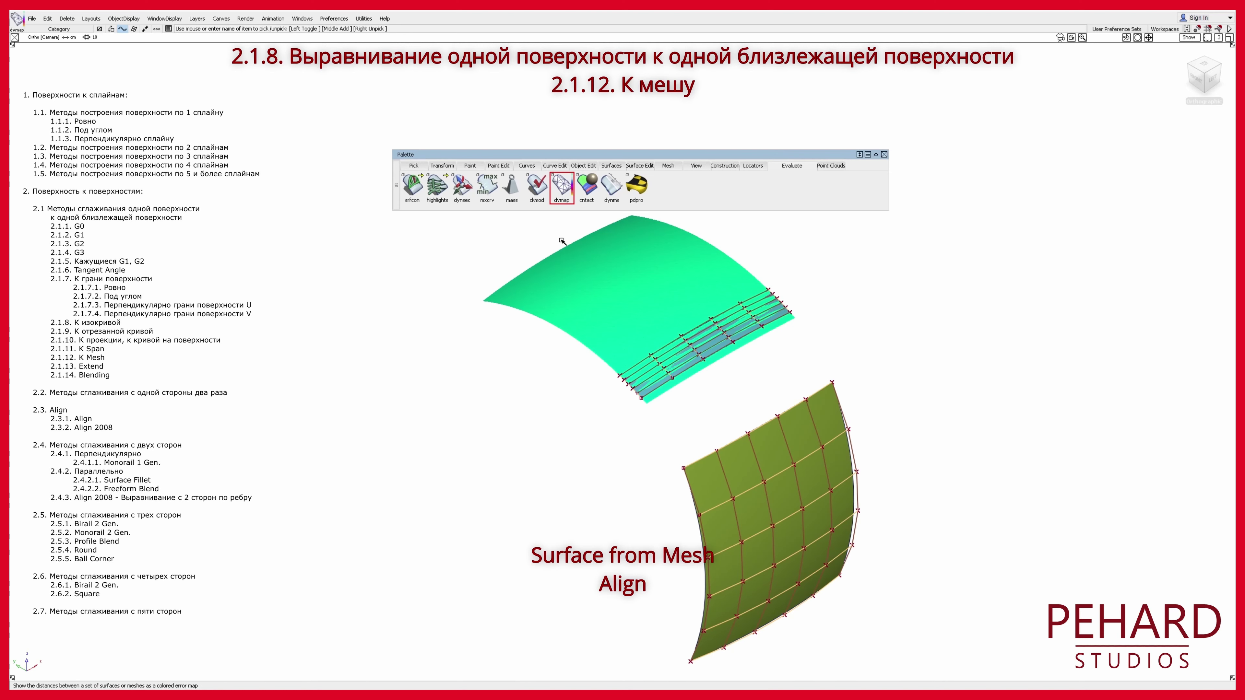
{"action": "left_click", "coordinate": [677, 362]}
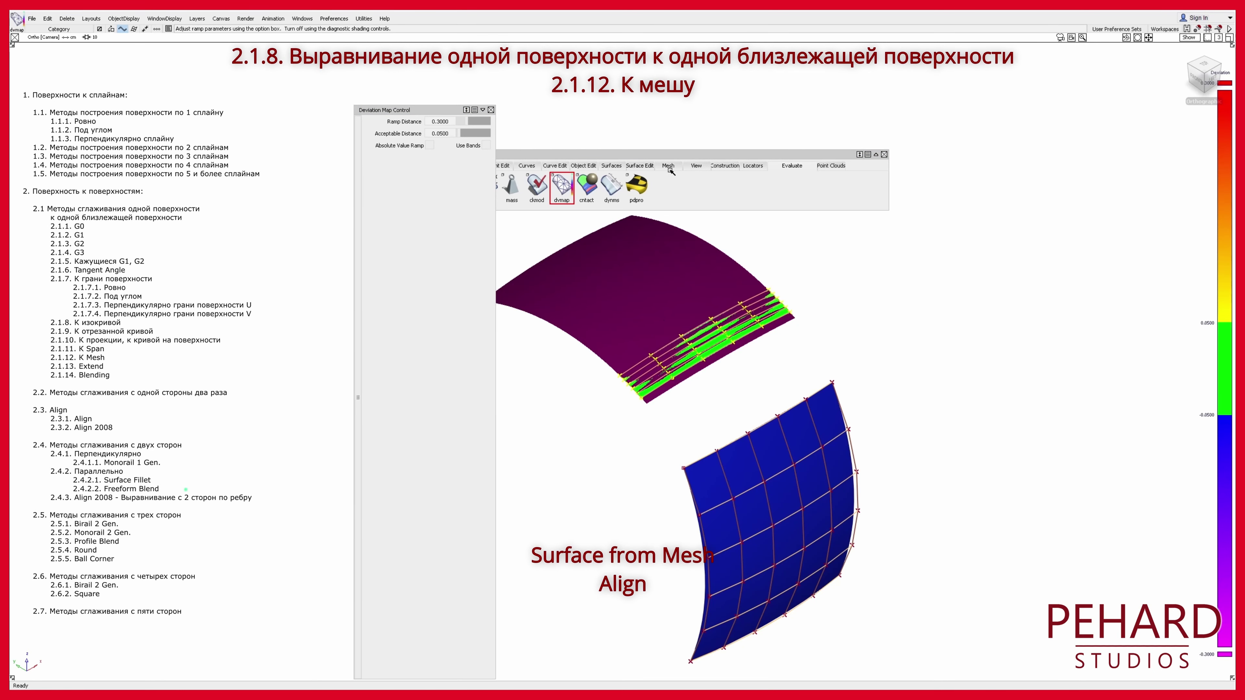
{"action": "left_click", "coordinate": [884, 154]}
{"action": "left_click", "coordinate": [1060, 142]}
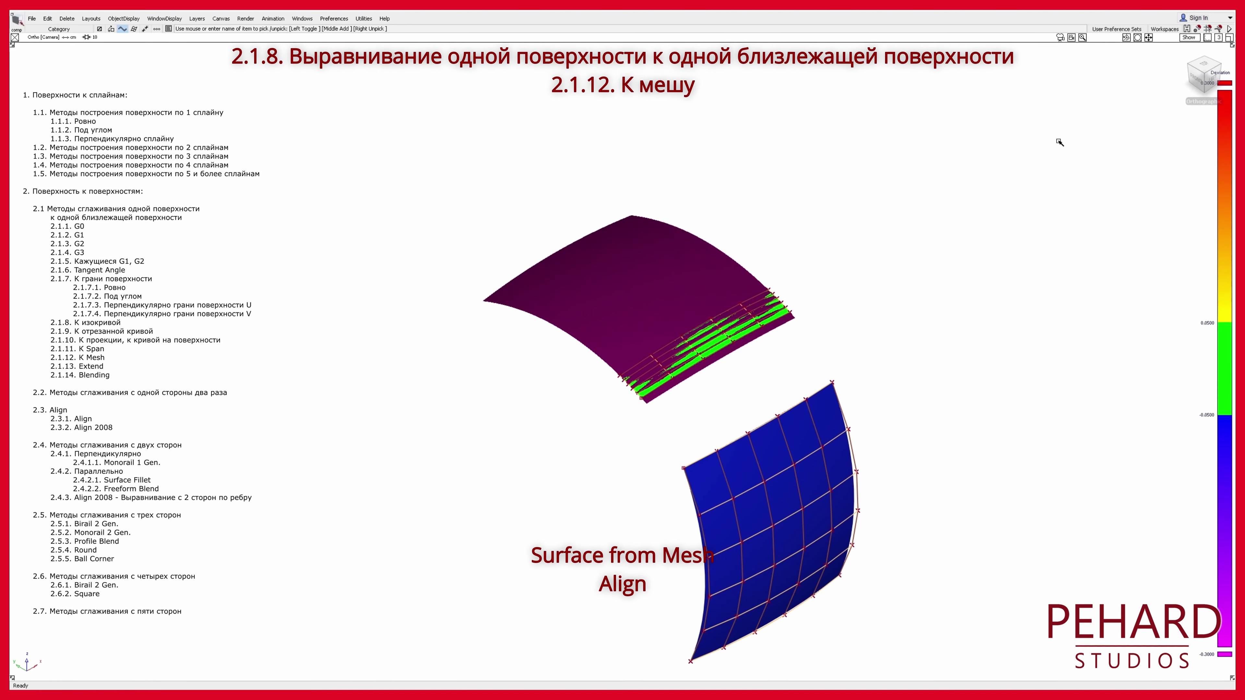
{"action": "left_click_drag", "start_coordinate": [1059, 142], "coordinate": [720, 419], "text": "alt+shift"}
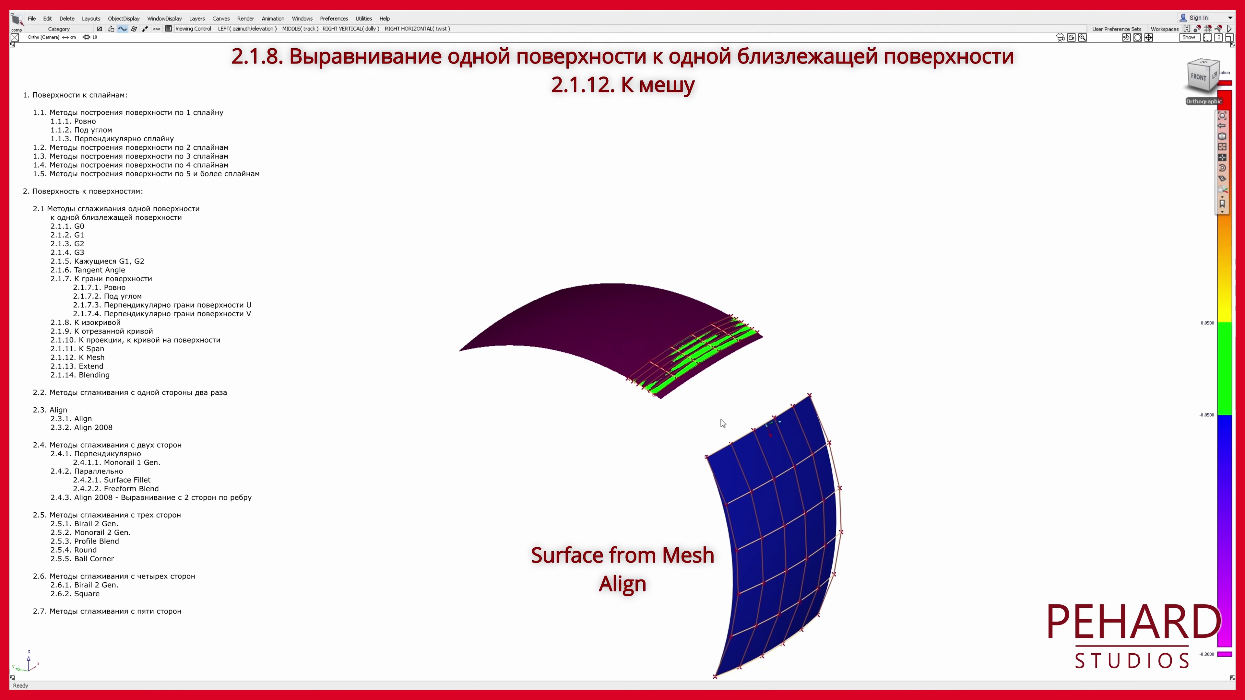
{"action": "scroll", "coordinate": [721, 419], "scroll_direction": "up", "scroll_amount": 5}
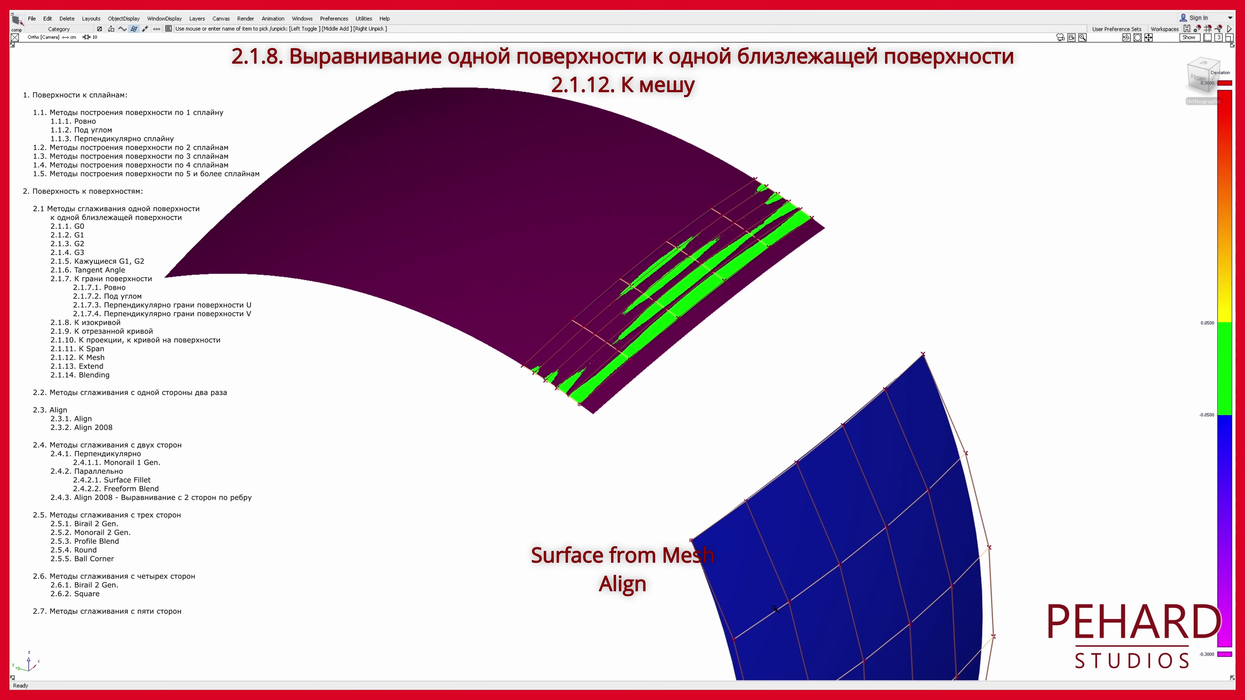
Step: Set the fitted strip's Z translation to 0.01 cm in its object information
{"action": "key", "text": "ctrl+i"}
{"action": "left_click_drag", "start_coordinate": [735, 38], "coordinate": [422, 126]}
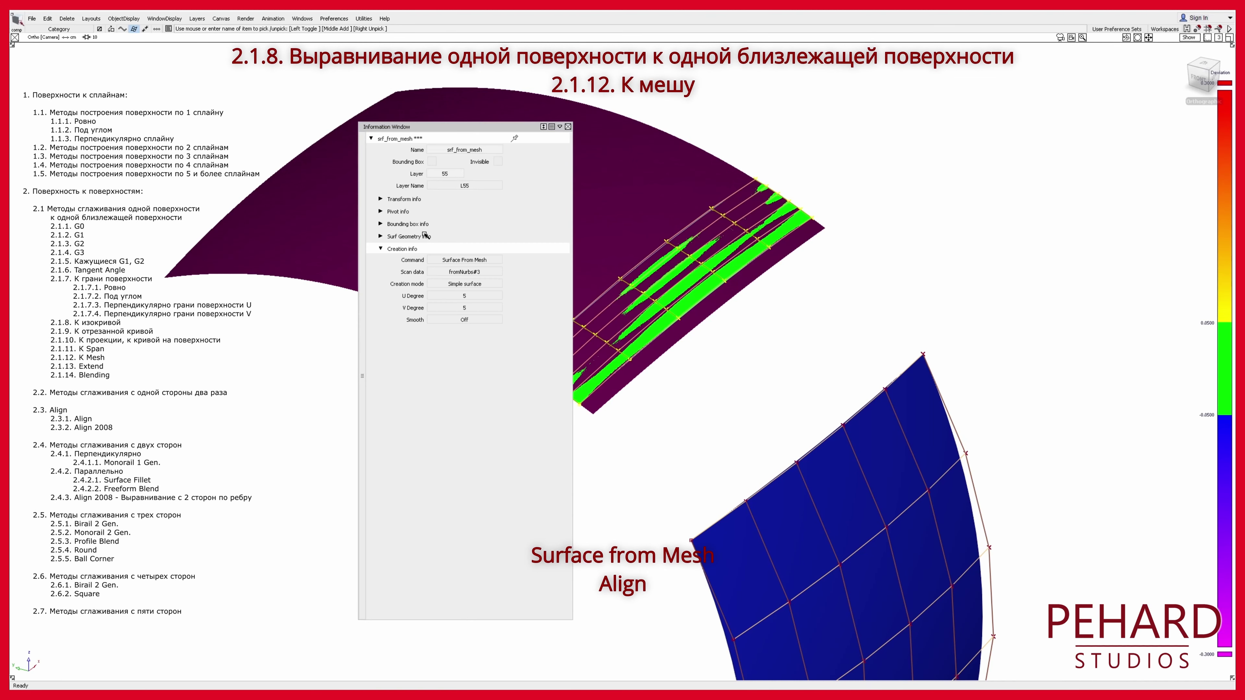
{"action": "left_click", "coordinate": [388, 199]}
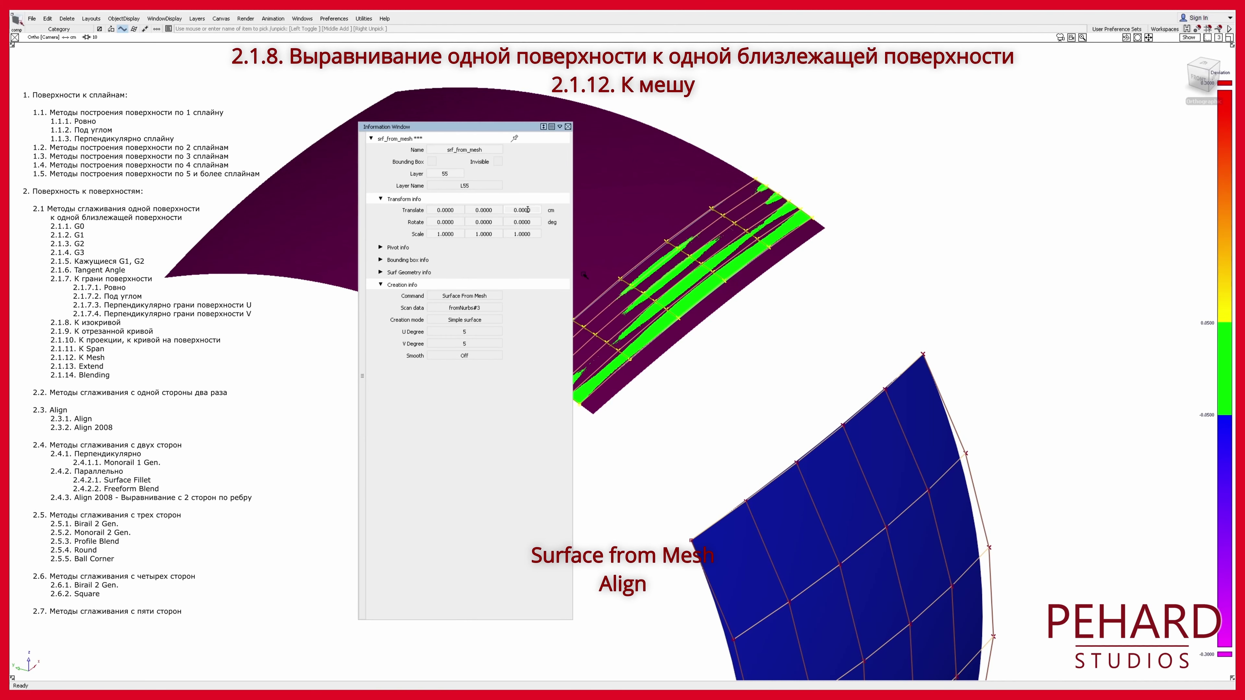
{"action": "double_click", "coordinate": [525, 209]}
{"action": "type", "text": "0.01"}
{"action": "key", "text": "Return"}
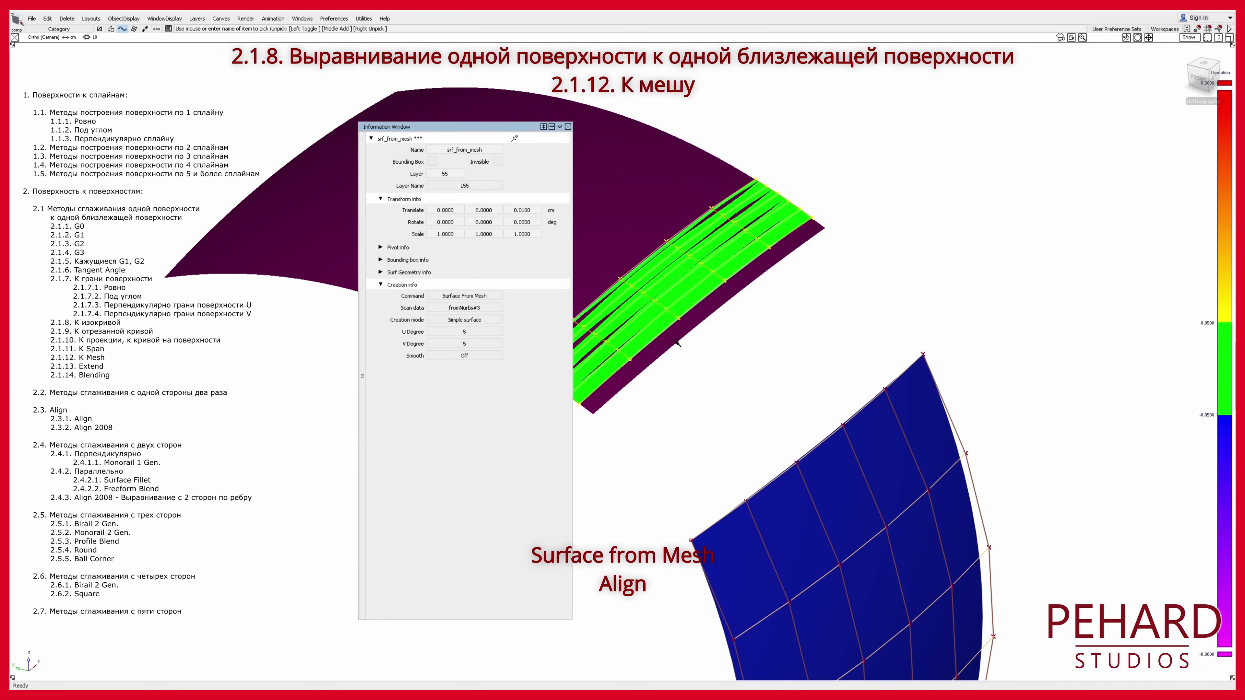
{"action": "middle_click_drag", "start_coordinate": [678, 352], "coordinate": [720, 366], "text": "alt+shift"}
{"action": "left_click", "coordinate": [568, 126]}
{"action": "left_click", "coordinate": [719, 366]}
Step: Align the lower surface's upper edge to the strip's outer edge with G2 continuity, Explicit Control on and Position Influence off
{"action": "right_click_drag", "start_coordinate": [720, 365], "coordinate": [785, 271], "text": "alt+shift"}
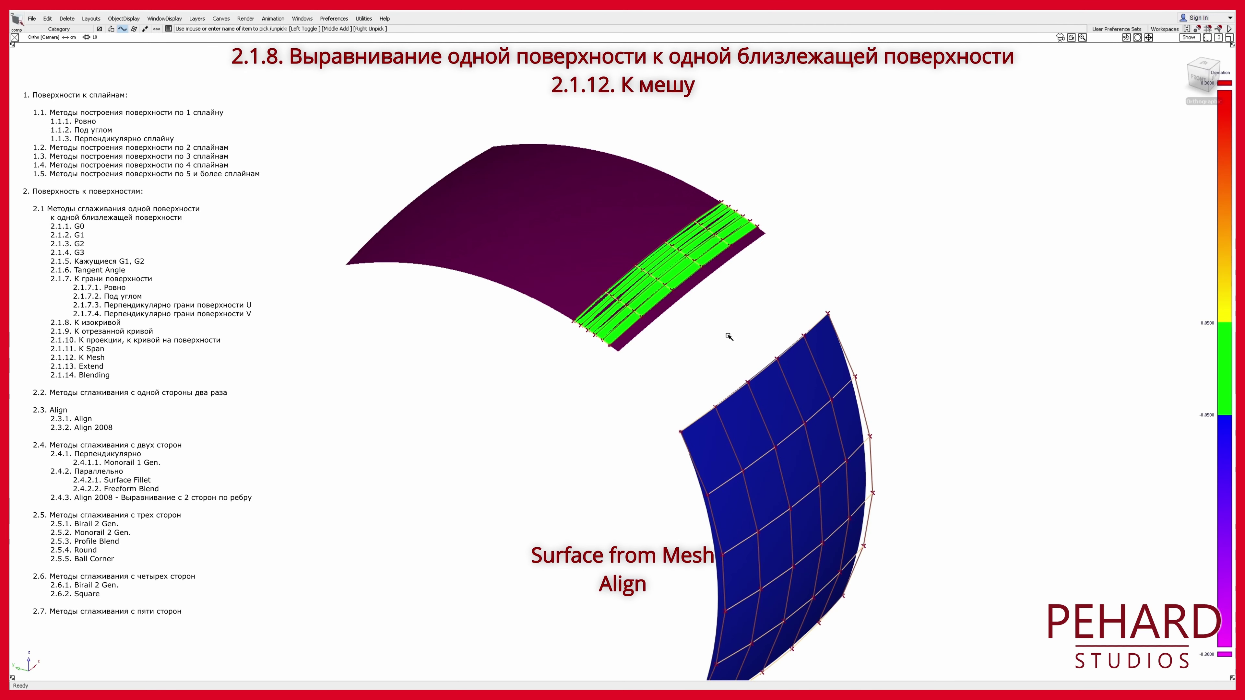
{"action": "key", "text": "a"}
{"action": "left_click", "coordinate": [429, 201]}
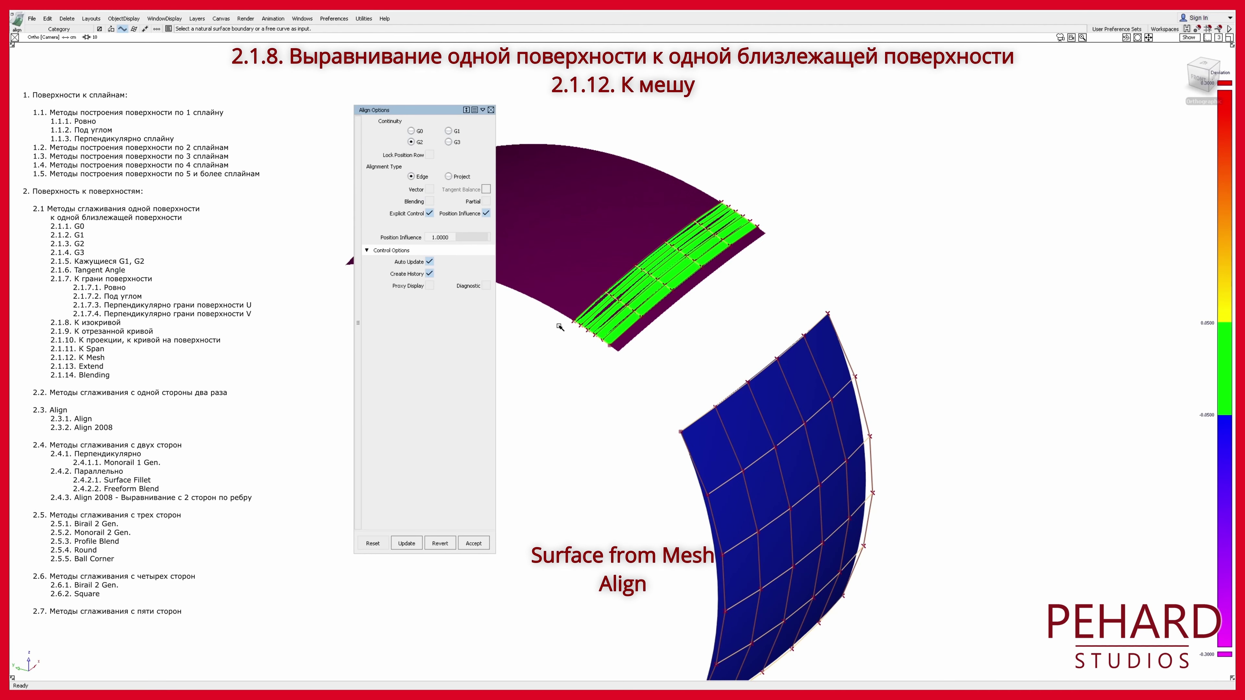
{"action": "left_click", "coordinate": [487, 215]}
{"action": "left_click", "coordinate": [754, 378]}
{"action": "left_click", "coordinate": [686, 281]}
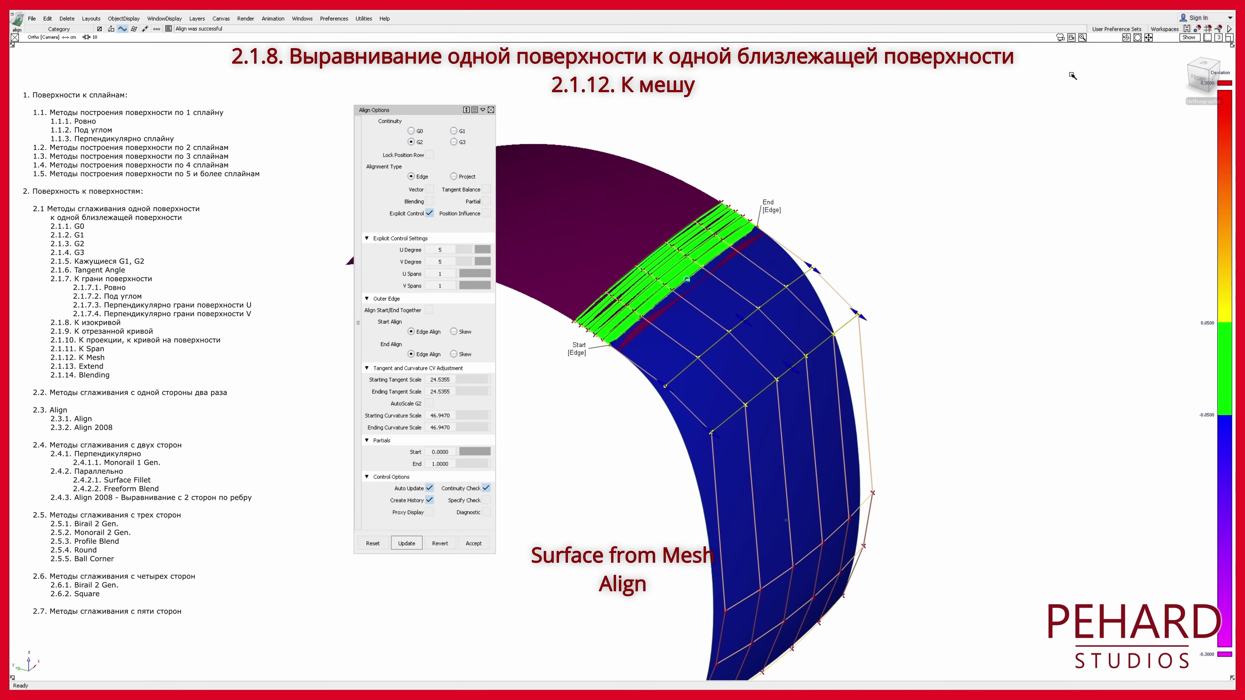
Step: Switch the strip alignment to G1 and finally to G0 continuity
{"action": "left_click", "coordinate": [1199, 79]}
{"action": "left_click_drag", "start_coordinate": [882, 294], "coordinate": [822, 374], "text": "alt+shift"}
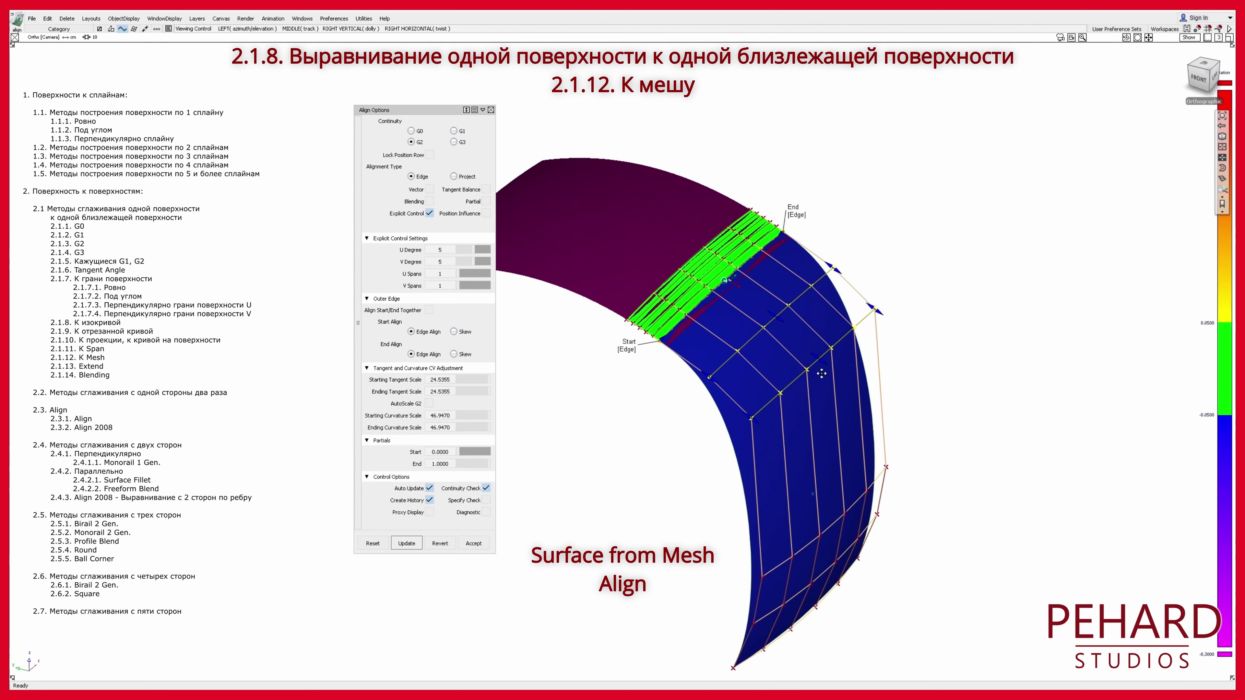
{"action": "middle_click_drag", "start_coordinate": [822, 374], "coordinate": [840, 361], "text": "alt+shift"}
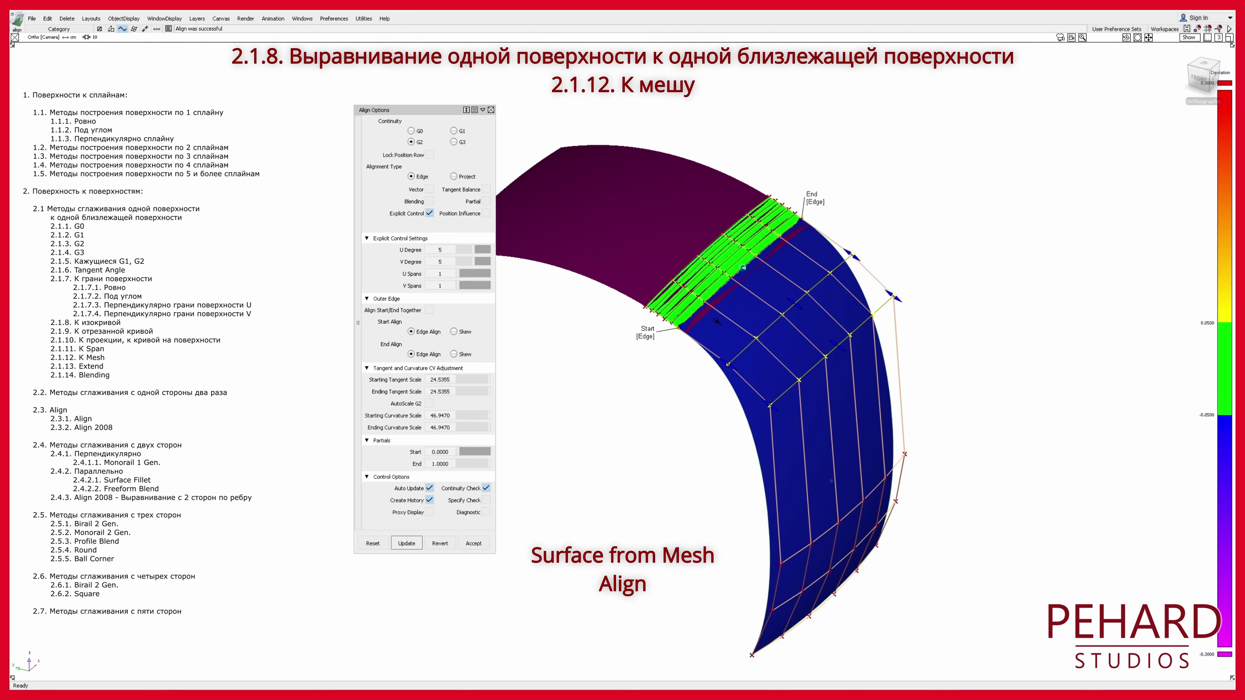
{"action": "left_click", "coordinate": [454, 131]}
{"action": "left_click", "coordinate": [411, 131]}
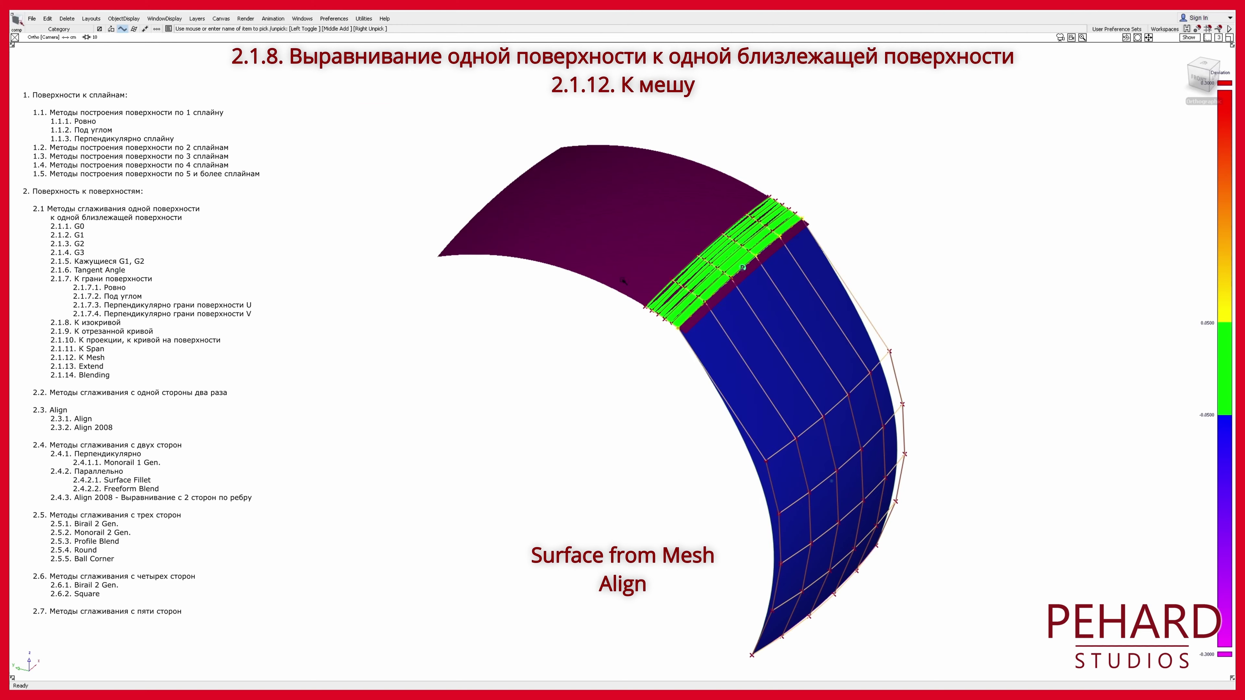
Step: Pick the strip and the lower surface and show X cross sections on them with a 10 cm step
{"action": "left_click_drag", "start_coordinate": [855, 185], "coordinate": [727, 331]}
{"action": "left_click_drag", "start_coordinate": [1152, 686], "coordinate": [384, 104]}
{"action": "left_click", "coordinate": [368, 538]}
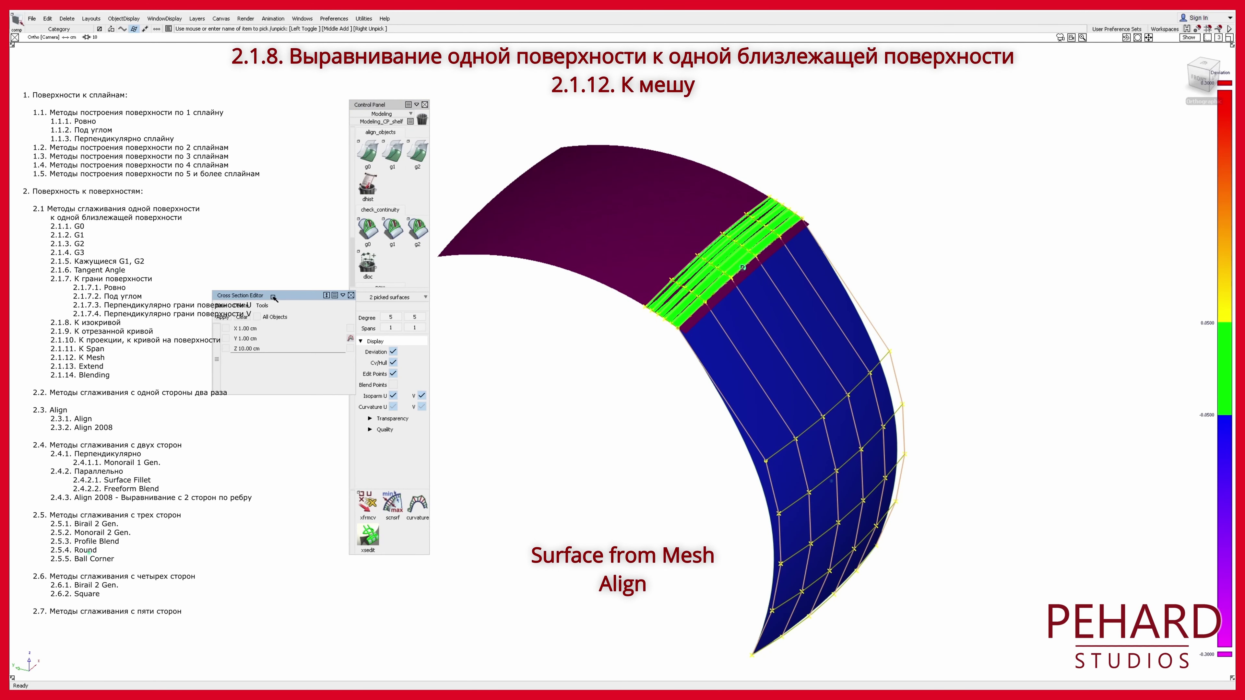
{"action": "double_click", "coordinate": [246, 329]}
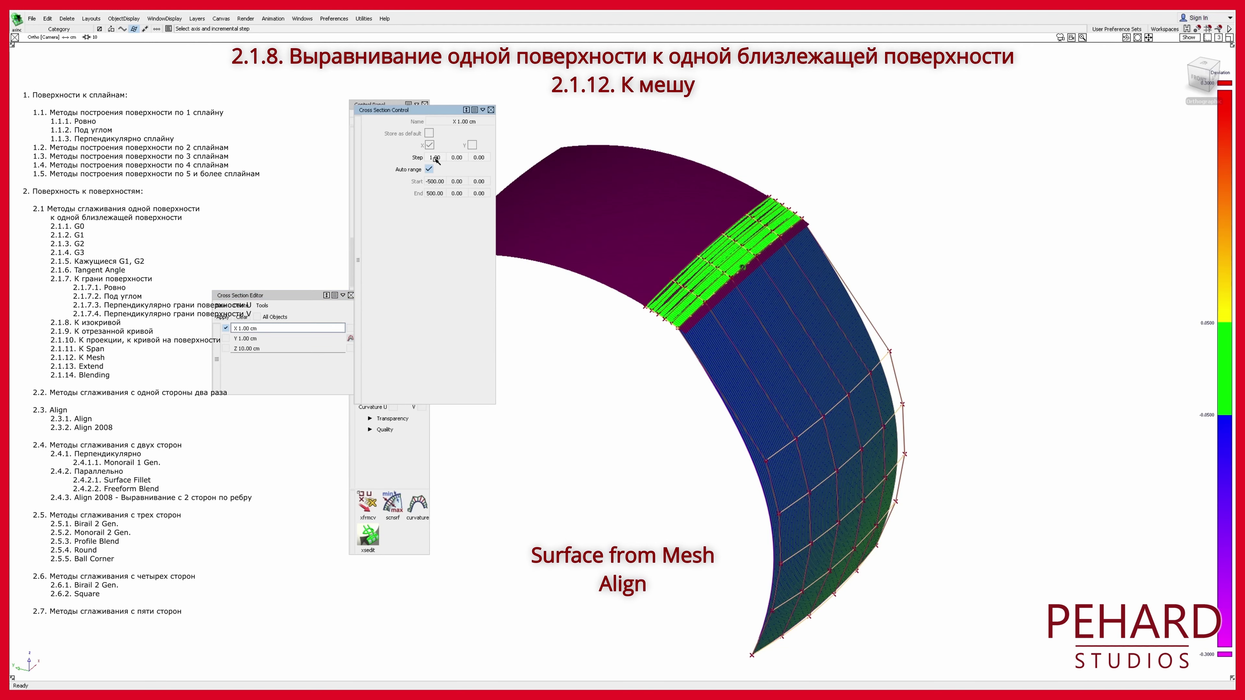
{"action": "key", "text": "Return"}
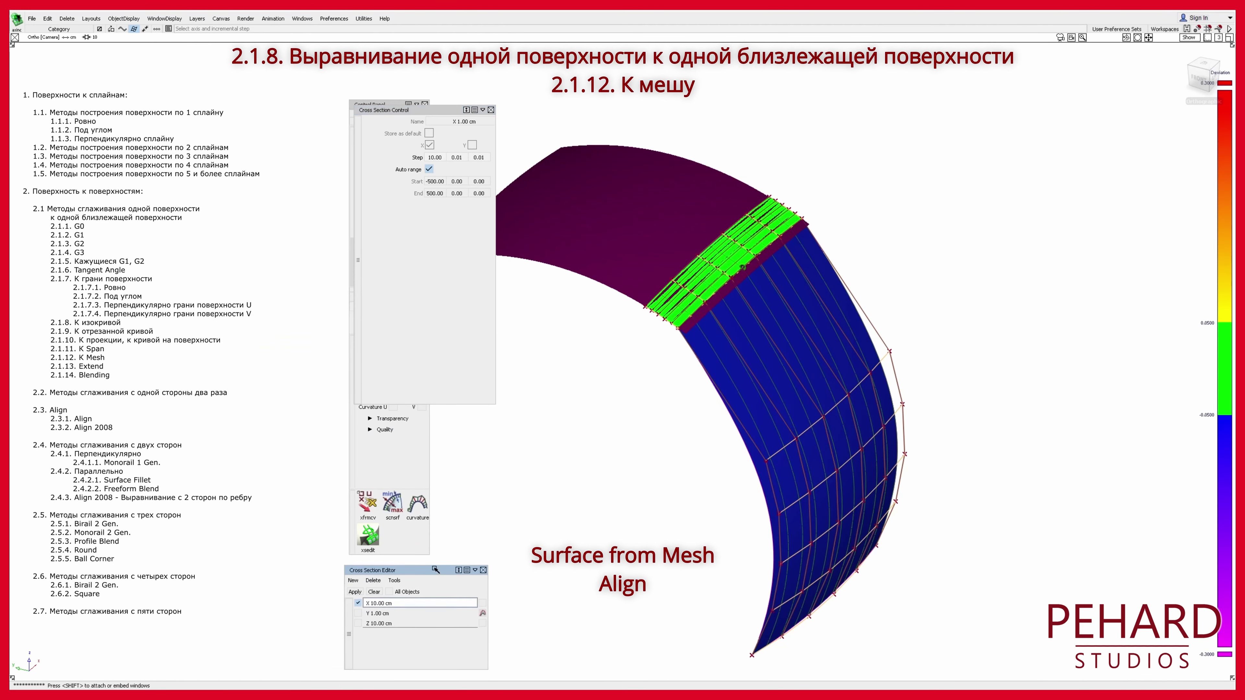
{"action": "left_click_drag", "start_coordinate": [446, 111], "coordinate": [521, 194]}
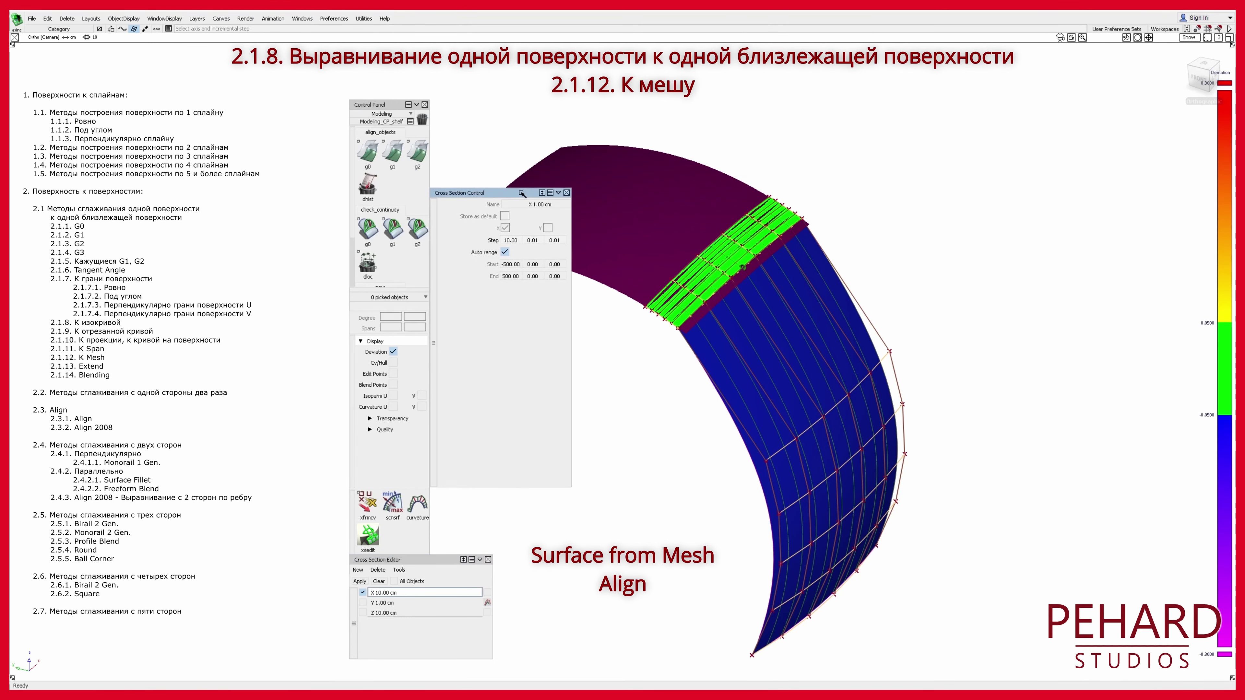
{"action": "left_click", "coordinate": [514, 327]}
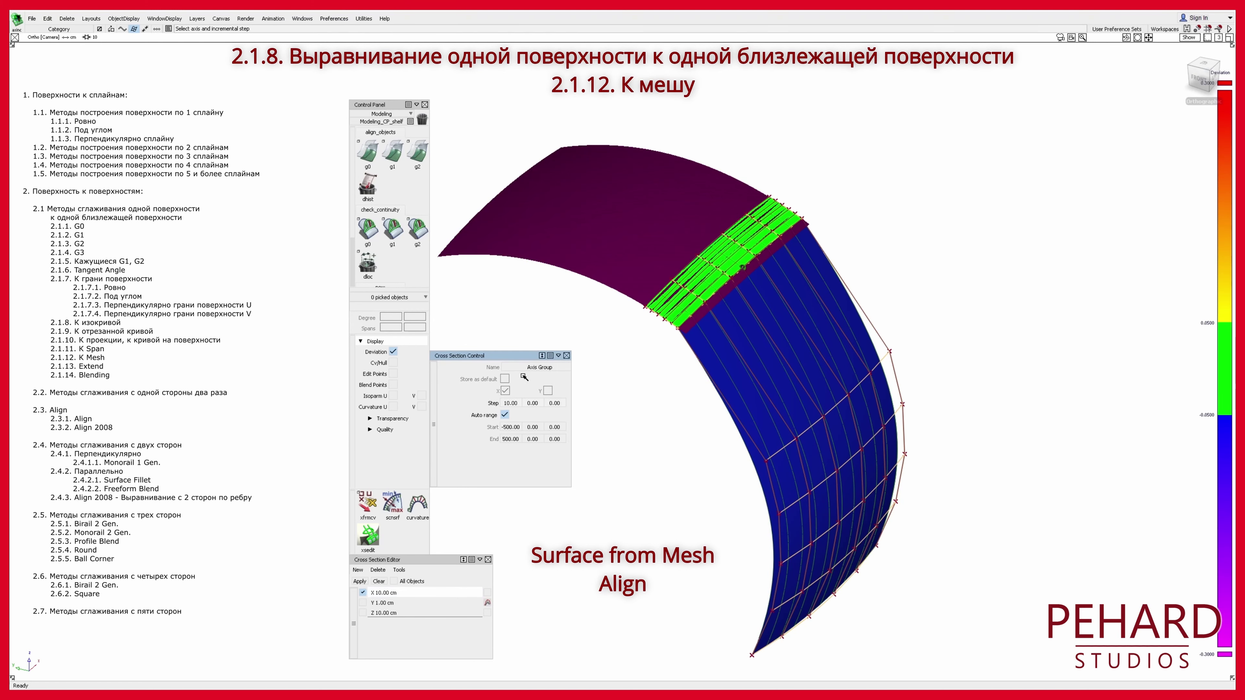
{"action": "left_click", "coordinate": [523, 377]}
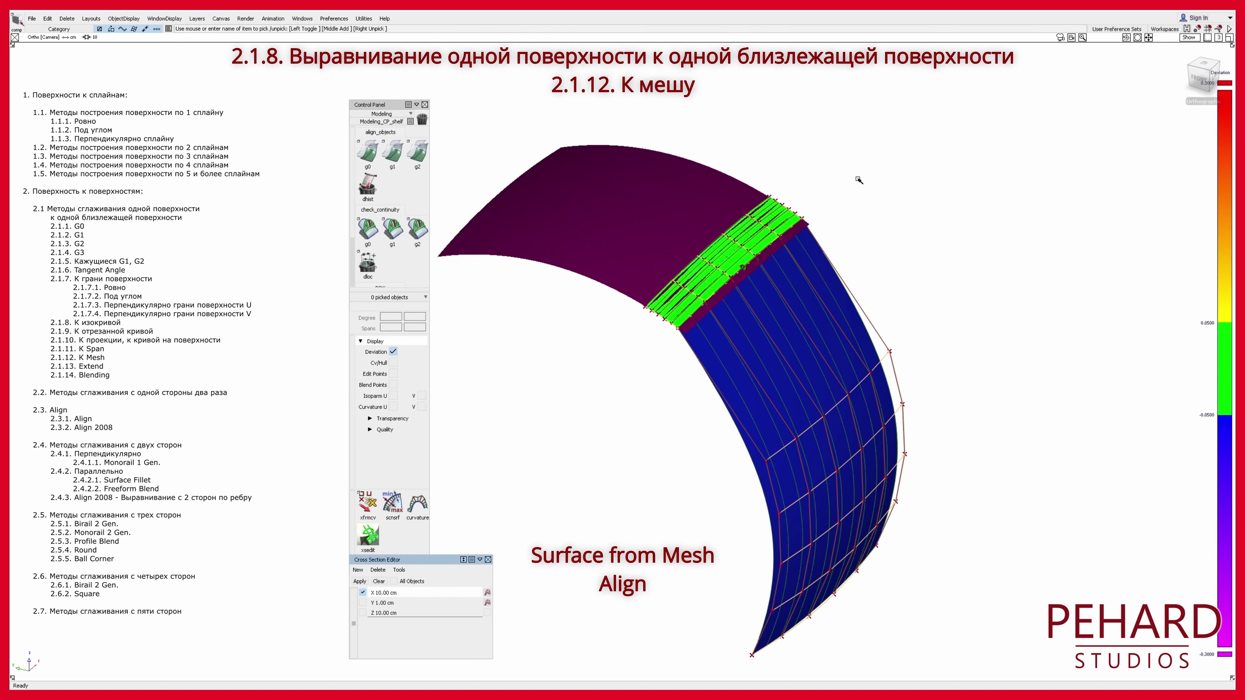
Step: Pick the mesh together with both surfaces and apply the 10 cm X cross sections to all three
{"action": "left_click_drag", "start_coordinate": [893, 127], "coordinate": [690, 306]}
{"action": "left_click", "coordinate": [486, 595]}
{"action": "left_click", "coordinate": [486, 594]}
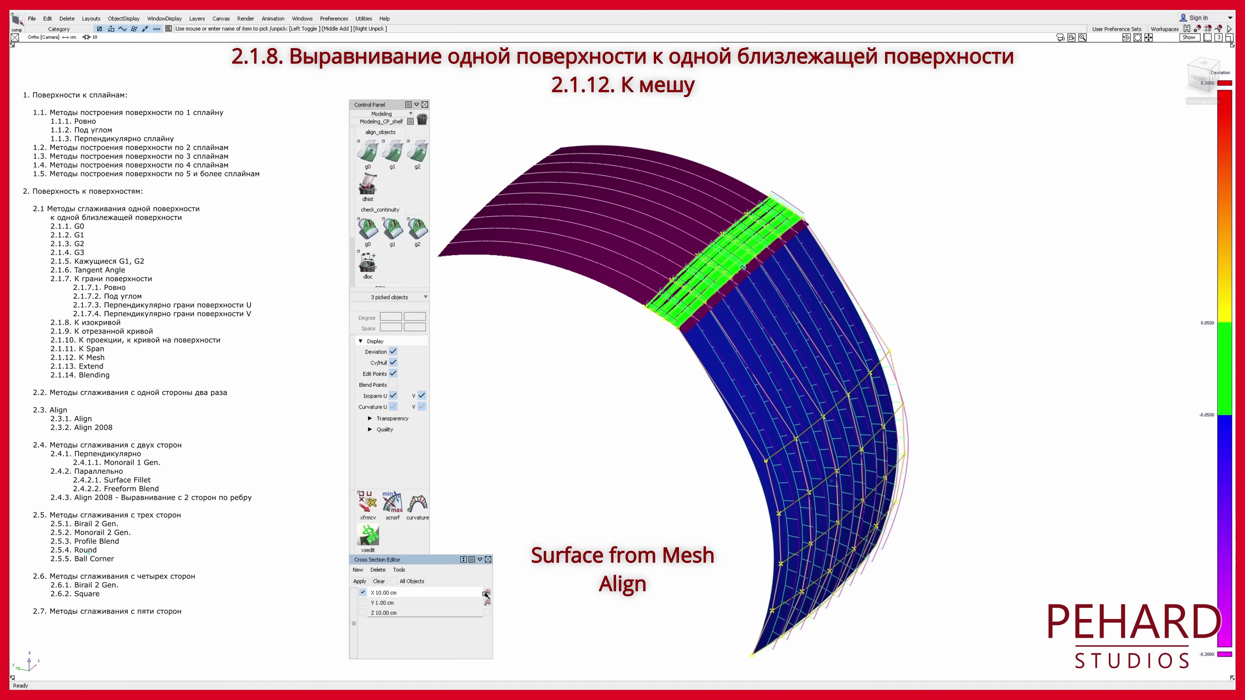
Step: Examine the cross sections across the mesh, strip and lower surface in the front, perspective and top views
{"action": "left_click", "coordinate": [1200, 79]}
{"action": "scroll", "coordinate": [751, 297], "scroll_direction": "up", "scroll_amount": 5}
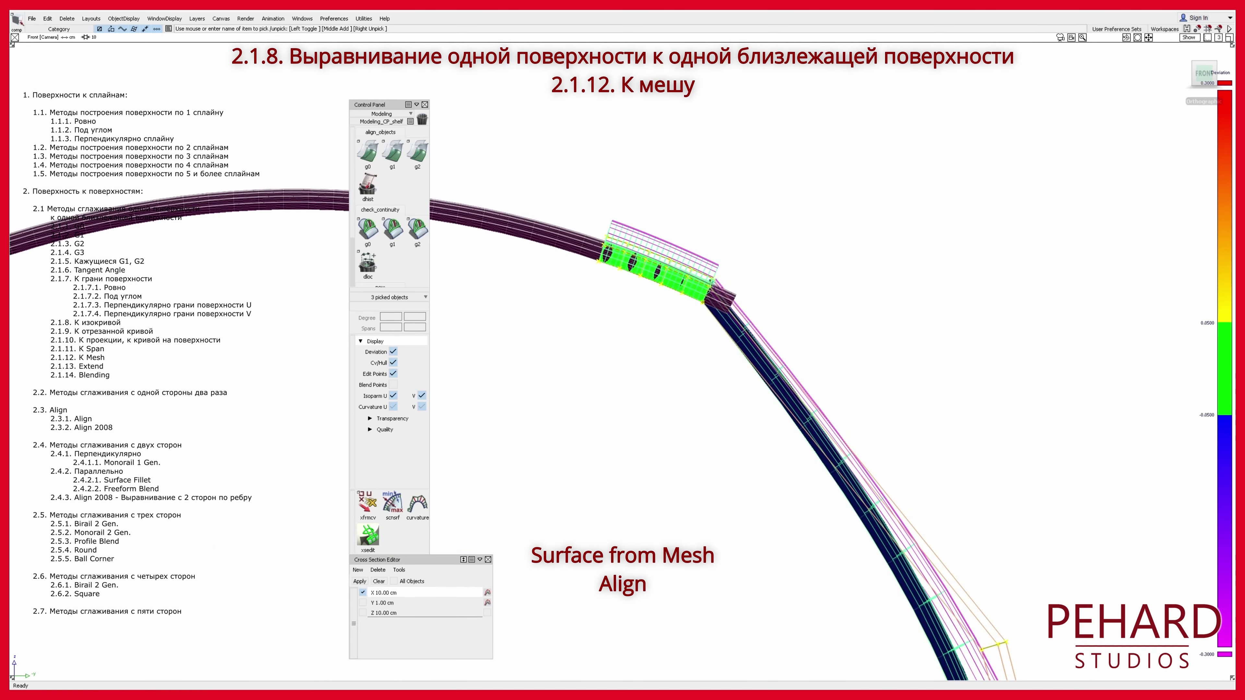
{"action": "scroll", "coordinate": [392, 392], "scroll_direction": "down", "scroll_amount": 3}
{"action": "left_click_drag", "start_coordinate": [408, 412], "coordinate": [417, 414]}
{"action": "scroll", "coordinate": [681, 352], "scroll_direction": "down", "scroll_amount": 3}
{"action": "left_click_drag", "start_coordinate": [681, 352], "coordinate": [697, 417], "text": "alt+shift"}
{"action": "left_click", "coordinate": [1204, 69]}
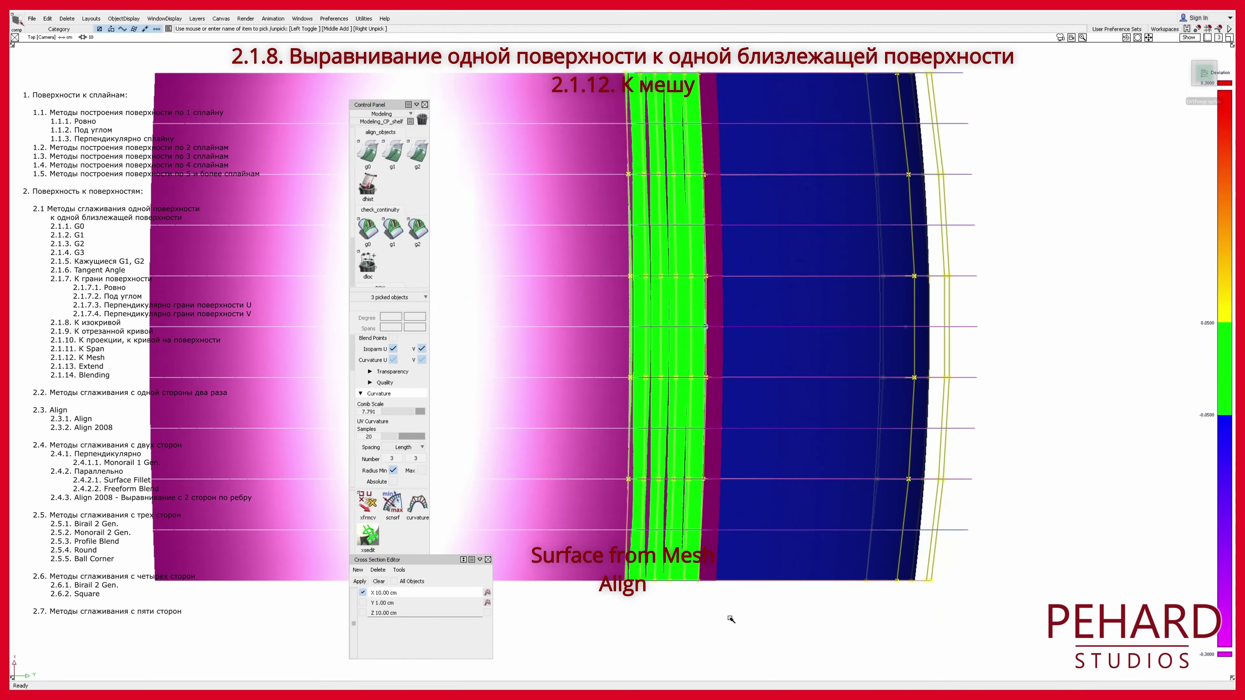
{"action": "scroll", "coordinate": [394, 442], "scroll_direction": "down", "scroll_amount": 1}
Step: Clear the selection and examine the strip's joint and curvature combs in wireframe and shaded display
{"action": "left_click", "coordinate": [806, 647]}
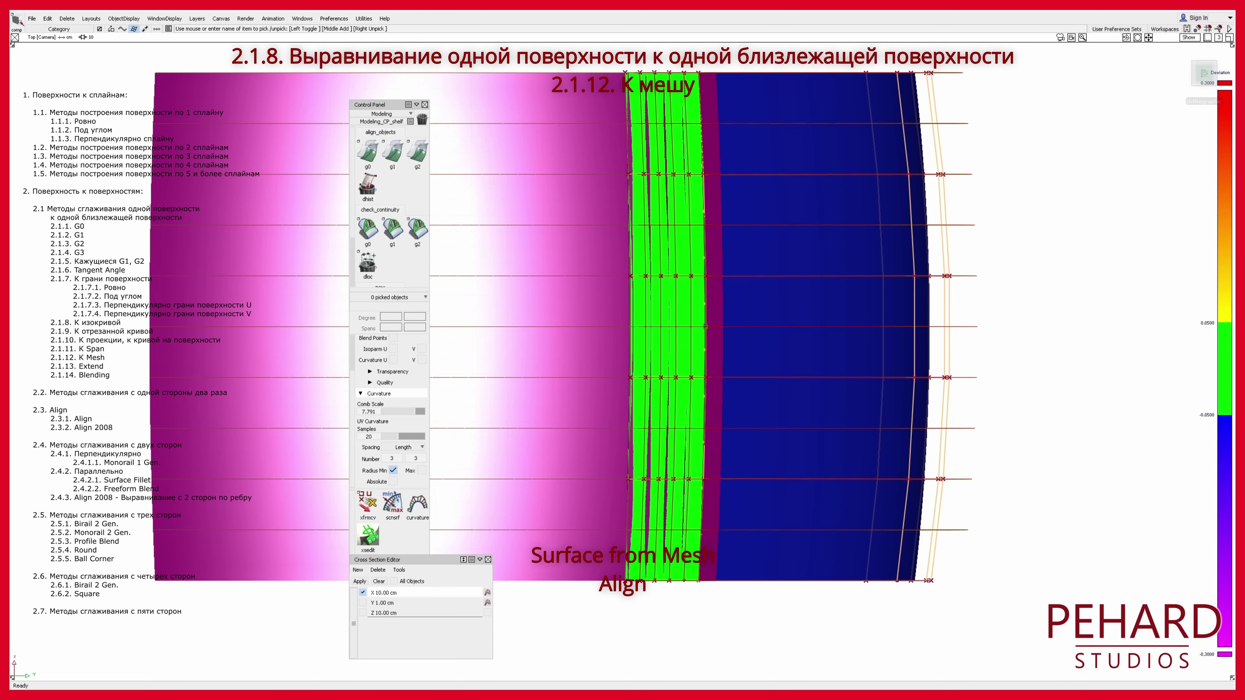
{"action": "left_click_drag", "start_coordinate": [431, 263], "coordinate": [493, 435], "text": "alt+shift"}
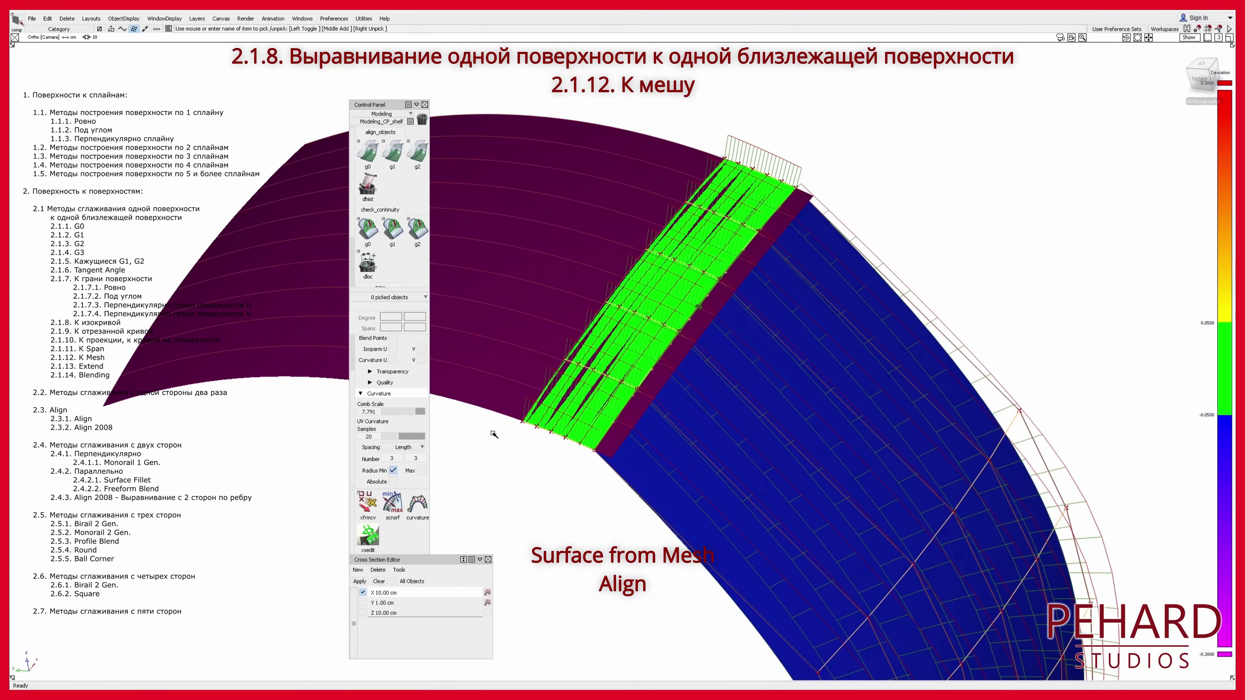
{"action": "left_click", "coordinate": [1200, 79]}
{"action": "left_click_drag", "start_coordinate": [711, 465], "coordinate": [913, 257], "text": "alt+shift"}
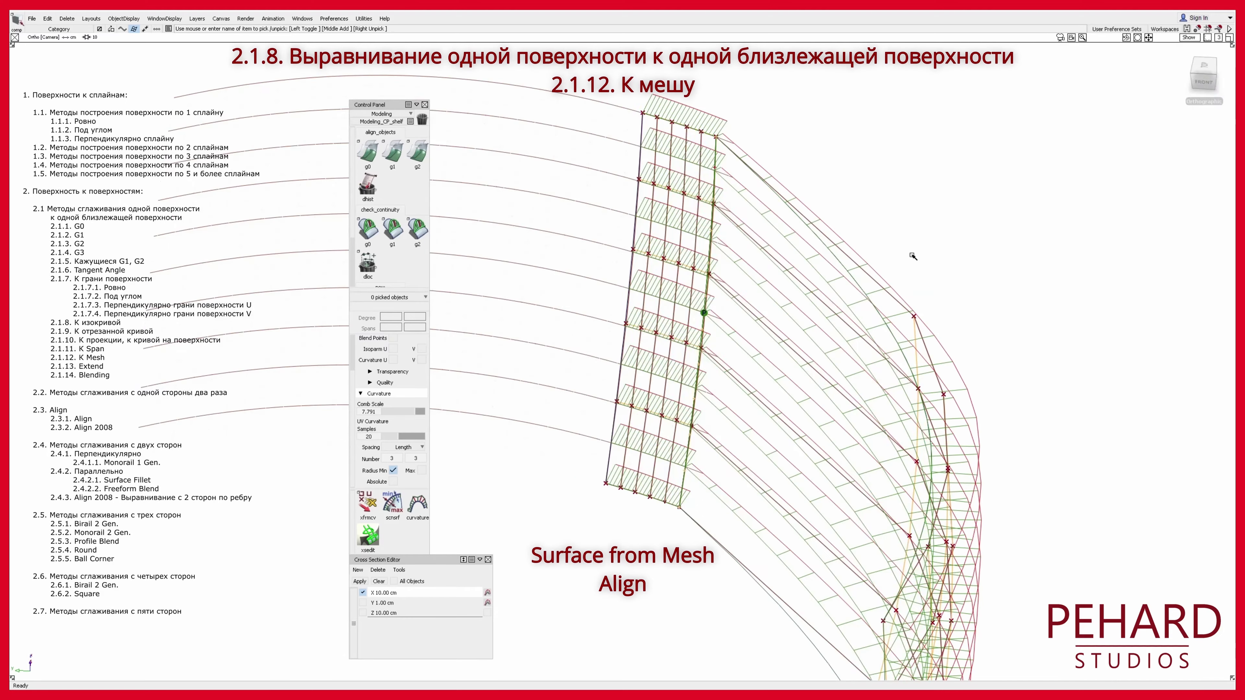
{"action": "left_click", "coordinate": [1211, 64]}
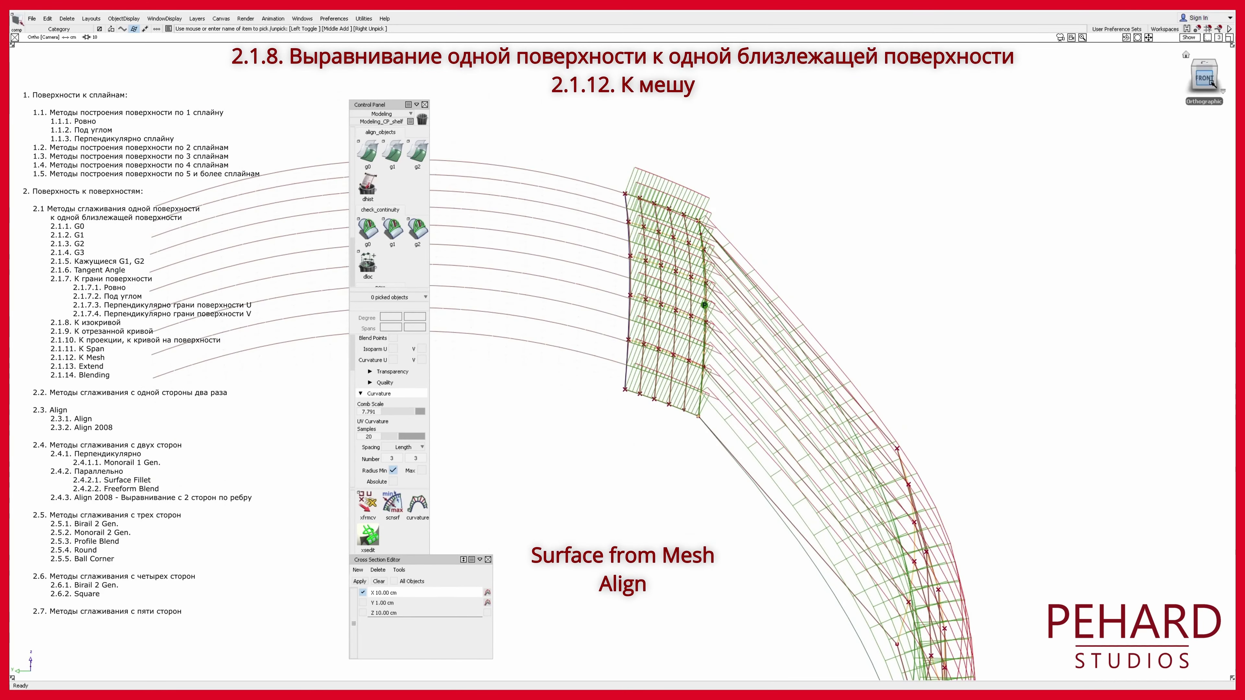
{"action": "left_click_drag", "start_coordinate": [647, 265], "coordinate": [670, 406], "text": "alt+shift"}
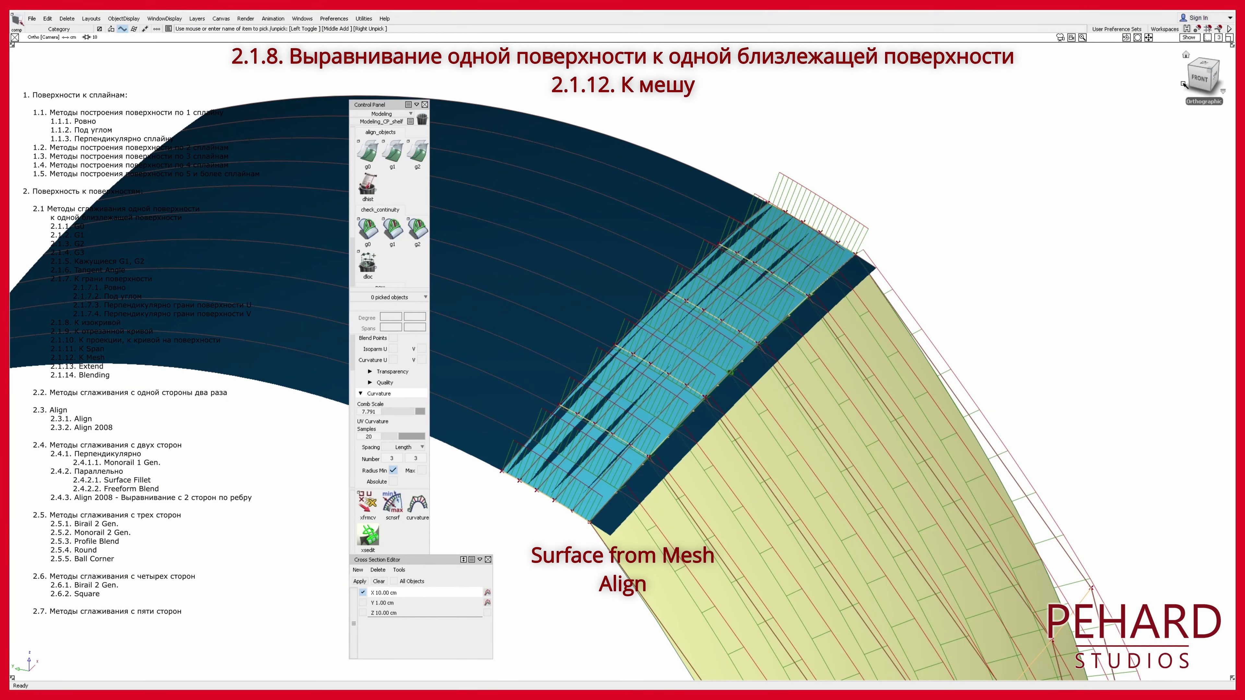
Step: Close the control panel and apply the deviation map shading to the surfaces, leaving its settings as they are
{"action": "middle_click_drag", "start_coordinate": [670, 406], "coordinate": [682, 351], "text": "alt+shift"}
{"action": "left_click_drag", "start_coordinate": [583, 164], "coordinate": [666, 122]}
{"action": "left_click", "coordinate": [424, 105]}
{"action": "middle_click_drag", "start_coordinate": [608, 178], "coordinate": [605, 215], "text": "alt+shift"}
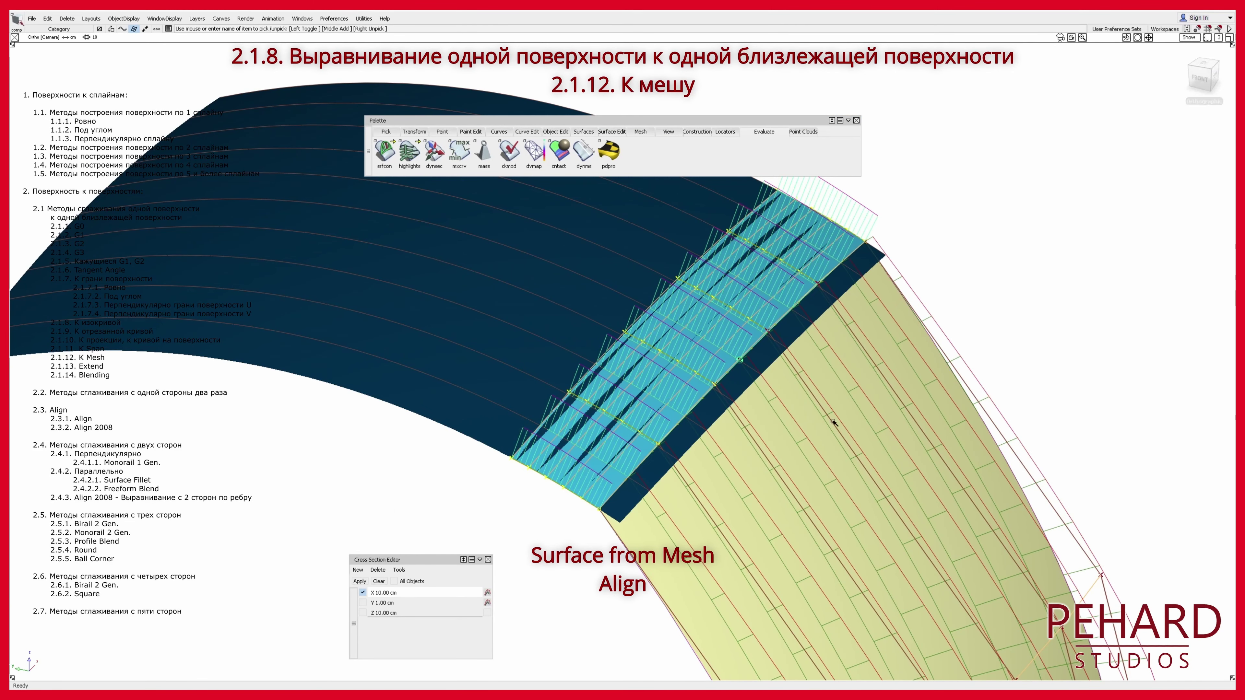
{"action": "left_click", "coordinate": [534, 152]}
{"action": "key", "text": "space"}
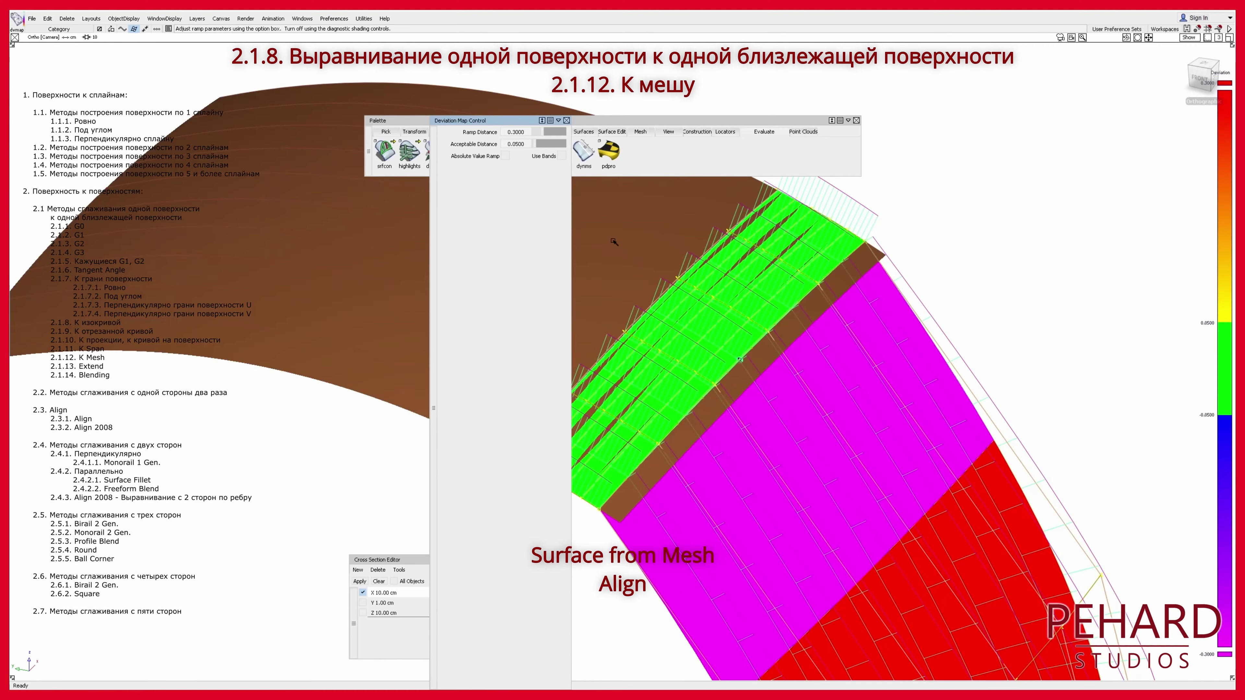
{"action": "key", "text": "ctrl+1"}
{"action": "key", "text": "ctrl+1"}
{"action": "key", "text": "ctrl+1"}
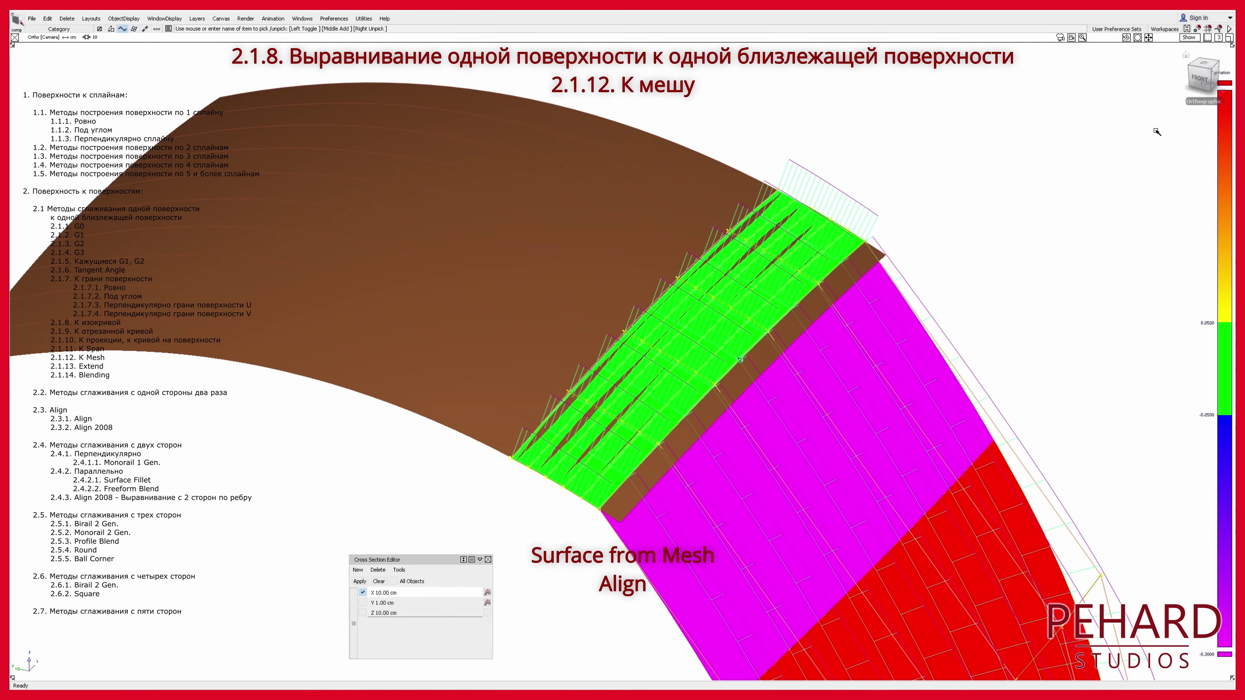
Step: Reopen the lower surface's Align history and set its continuity to G1
{"action": "left_click", "coordinate": [1186, 54]}
{"action": "mouse_move", "coordinate": [632, 493]}
{"action": "left_mouse_down", "text": "alt+shift"}
{"action": "mouse_move", "coordinate": [619, 400]}
{"action": "mouse_move", "coordinate": [626, 480]}
{"action": "left_mouse_up", "text": "alt+shift"}
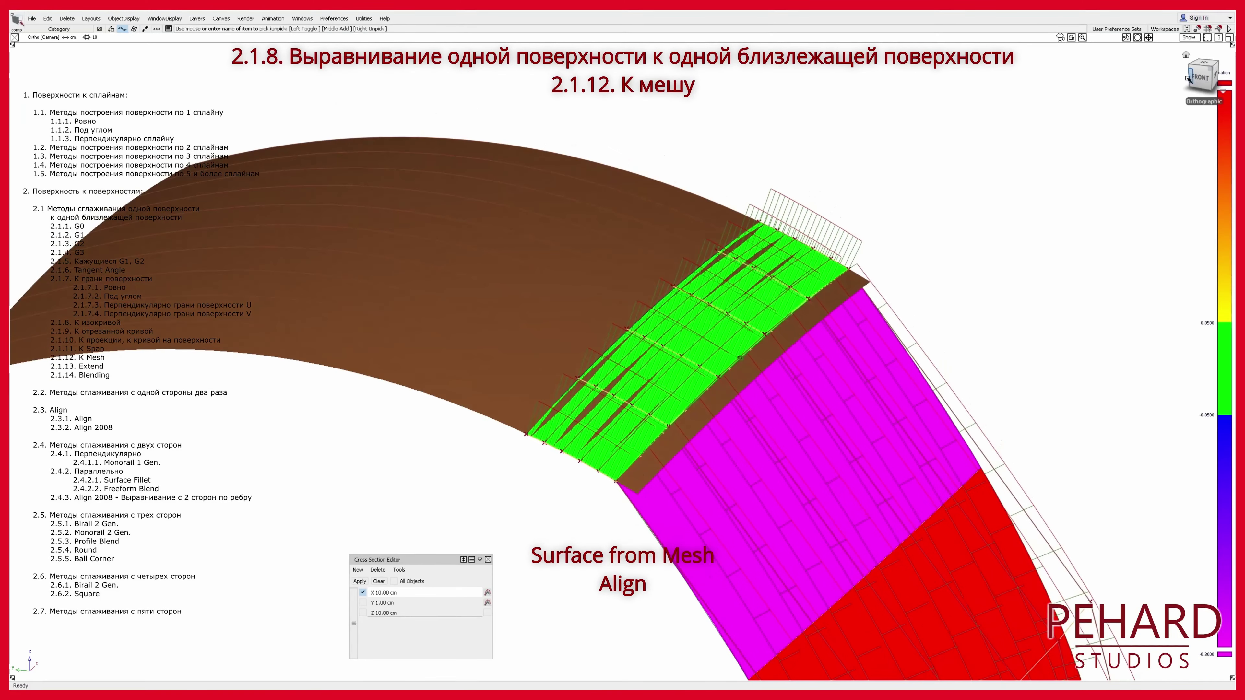
{"action": "left_click", "coordinate": [1200, 77]}
{"action": "key", "text": "ctrl+q"}
{"action": "left_click", "coordinate": [763, 404]}
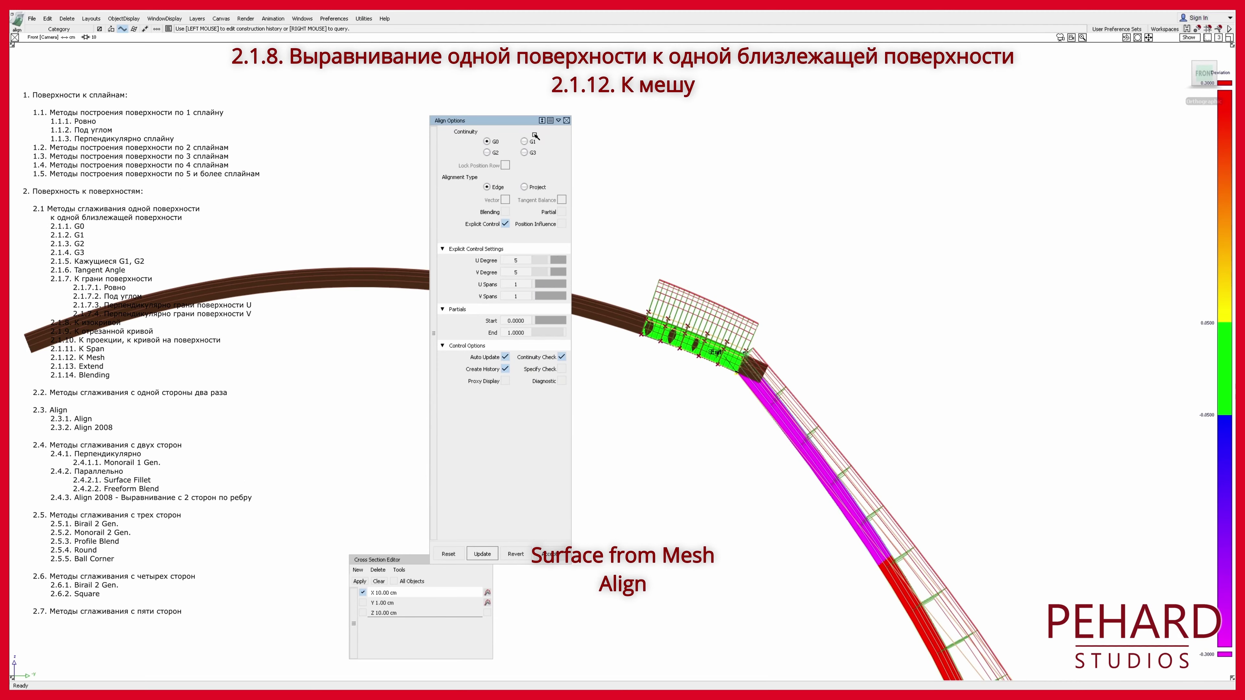
{"action": "left_click", "coordinate": [527, 141]}
{"action": "scroll", "coordinate": [767, 362], "scroll_direction": "up", "scroll_amount": 3}
{"action": "left_click_drag", "start_coordinate": [712, 451], "coordinate": [768, 421], "text": "alt+shift"}
{"action": "scroll", "coordinate": [694, 508], "scroll_direction": "down", "scroll_amount": 4}
{"action": "scroll", "coordinate": [719, 344], "scroll_direction": "up", "scroll_amount": 3}
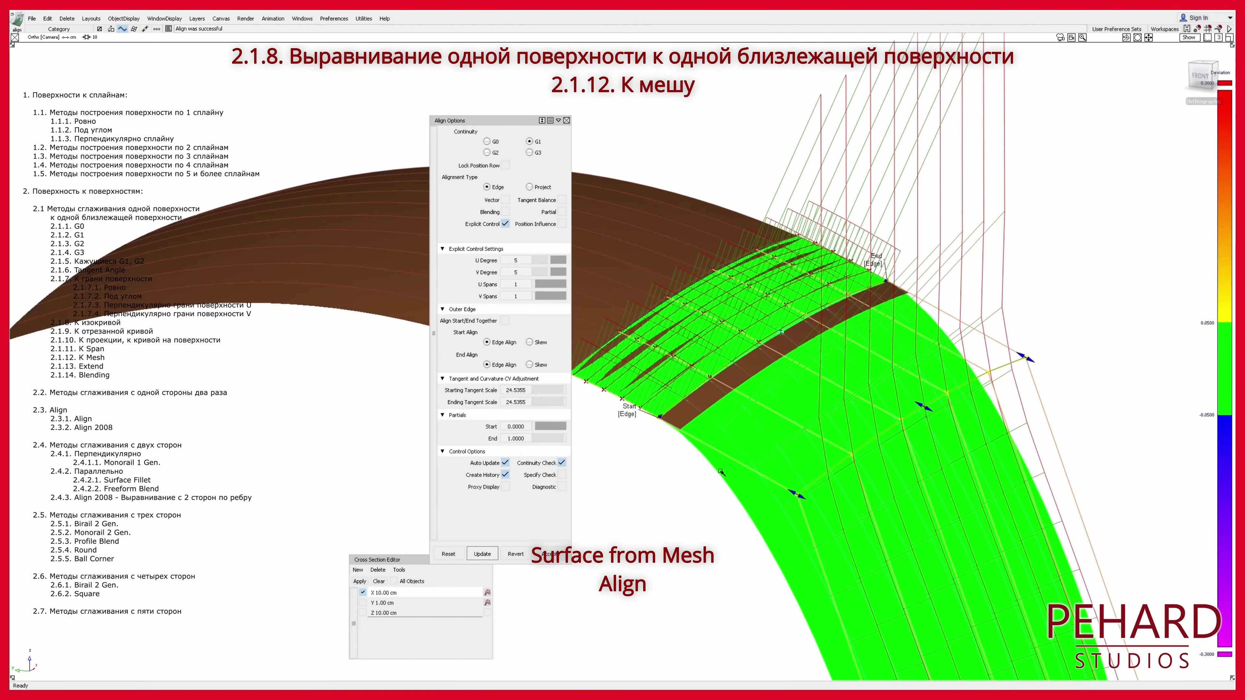
Step: Switch the lower surface's alignment to G2 and then to G3 continuity
{"action": "left_click", "coordinate": [487, 152]}
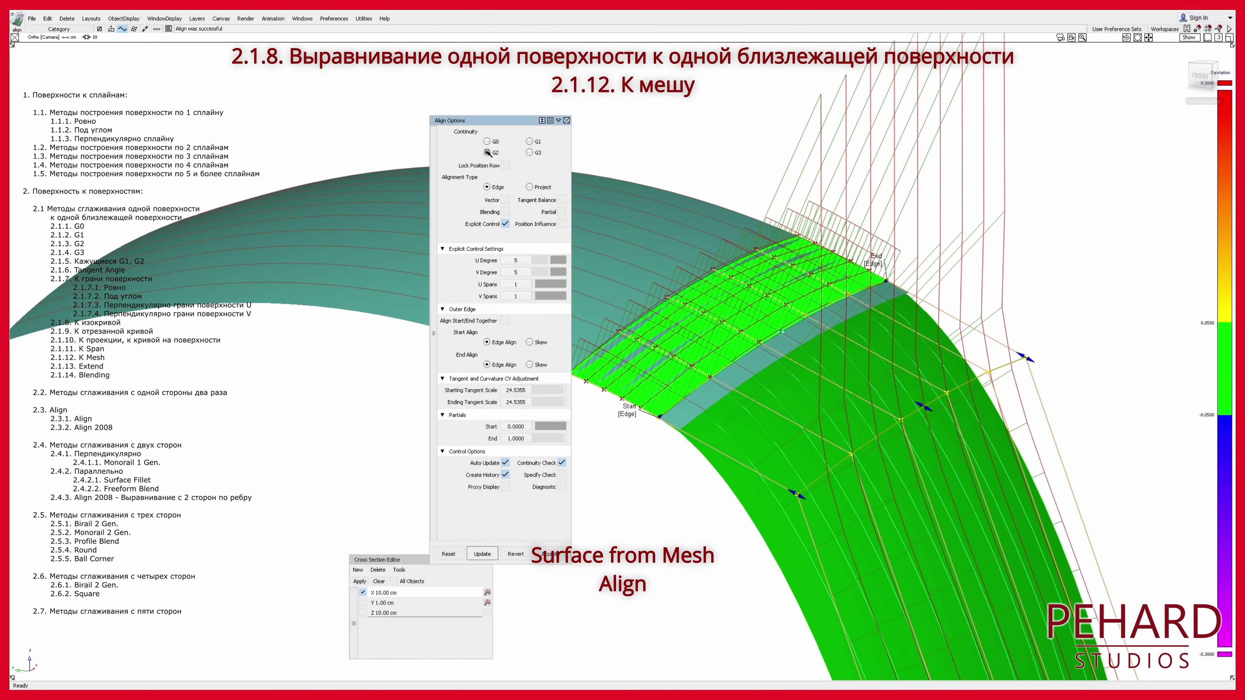
{"action": "left_click", "coordinate": [1201, 76]}
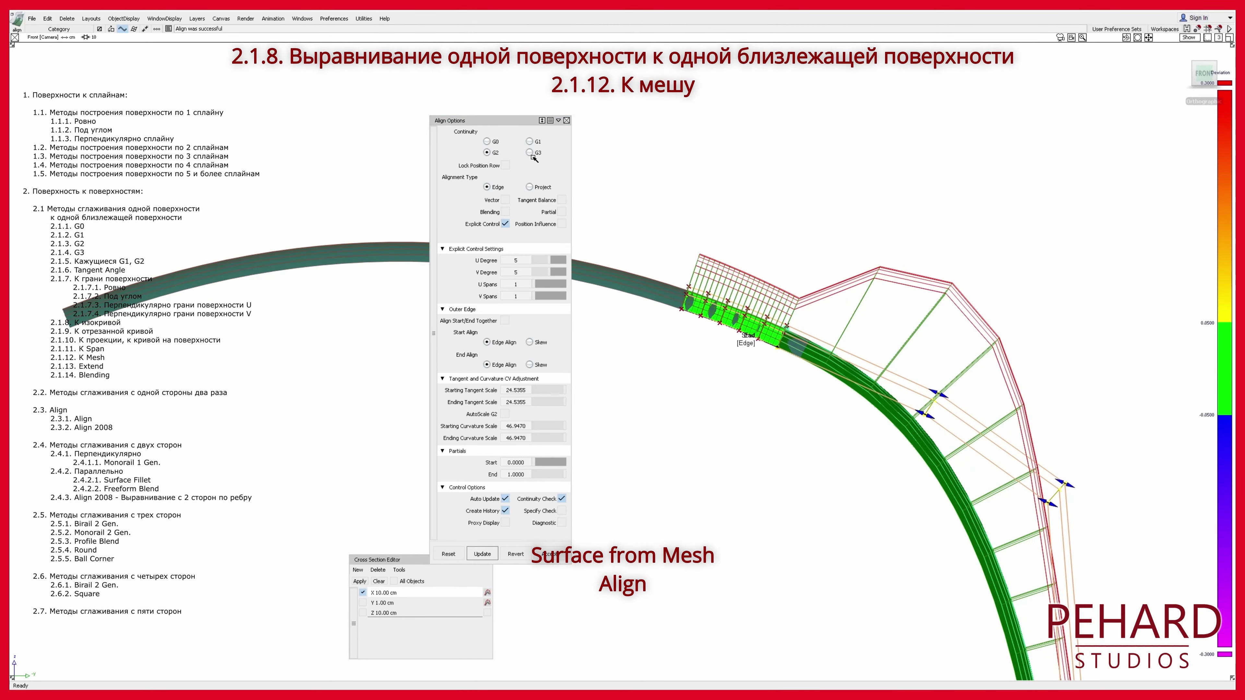
{"action": "left_click", "coordinate": [530, 153]}
{"action": "left_click_drag", "start_coordinate": [807, 352], "coordinate": [767, 316], "text": "alt+shift"}
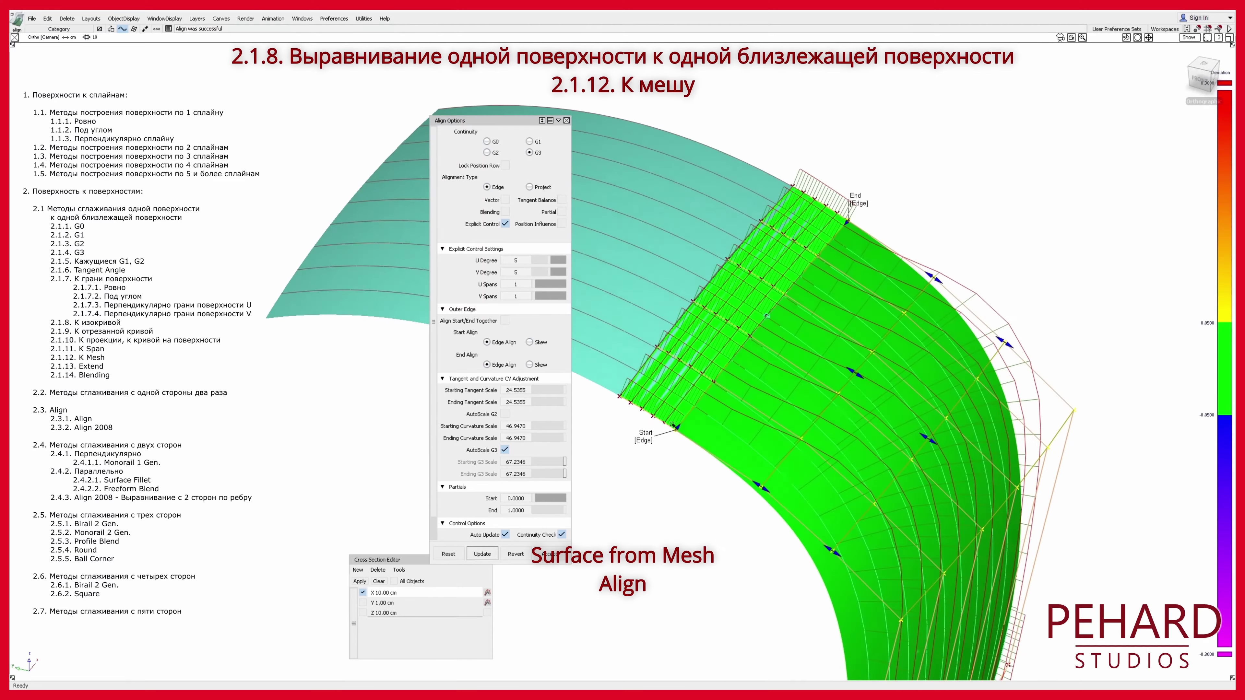
Step: Set the lower surface's alignment back to G2 continuity and close its options
{"action": "left_click", "coordinate": [486, 152]}
{"action": "left_click_drag", "start_coordinate": [735, 417], "coordinate": [753, 436], "text": "ctrl+shift"}
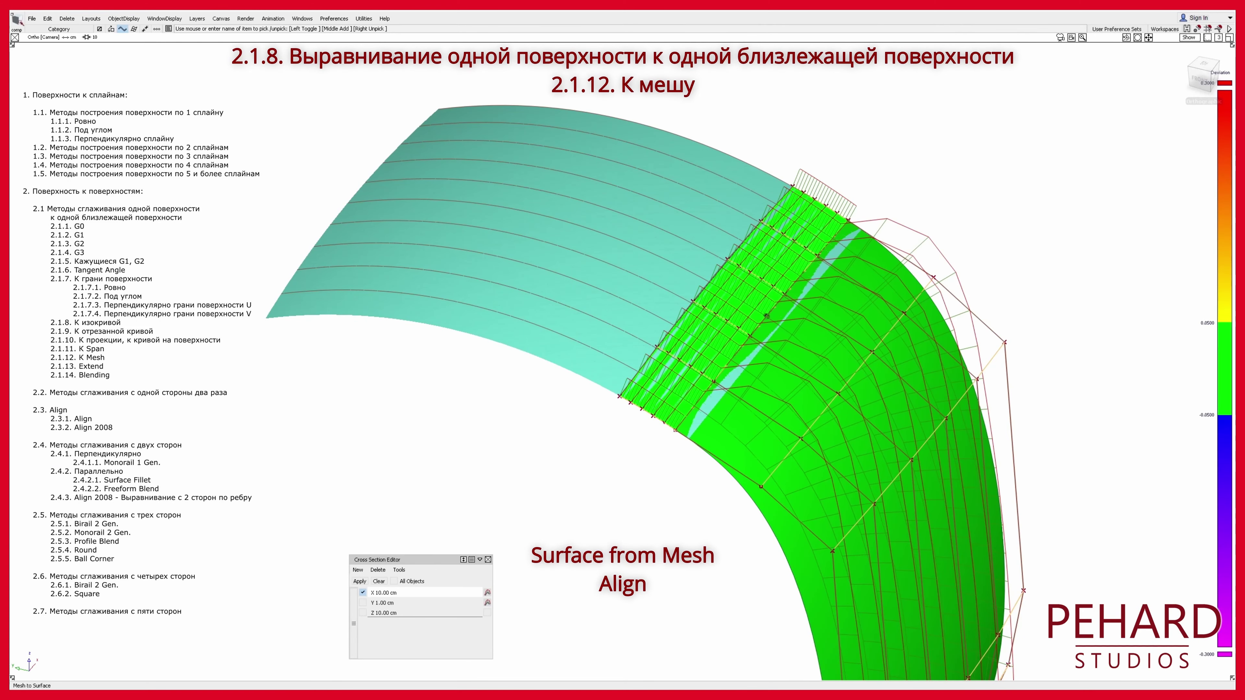
{"action": "left_click", "coordinate": [645, 292]}
{"action": "scroll", "coordinate": [662, 427], "scroll_direction": "up", "scroll_amount": 5}
{"action": "left_click_drag", "start_coordinate": [730, 476], "coordinate": [739, 558], "text": "alt+shift"}
{"action": "scroll", "coordinate": [739, 558], "scroll_direction": "down", "scroll_amount": 4}
{"action": "left_click_drag", "start_coordinate": [745, 495], "coordinate": [780, 464], "text": "ctrl+shift"}
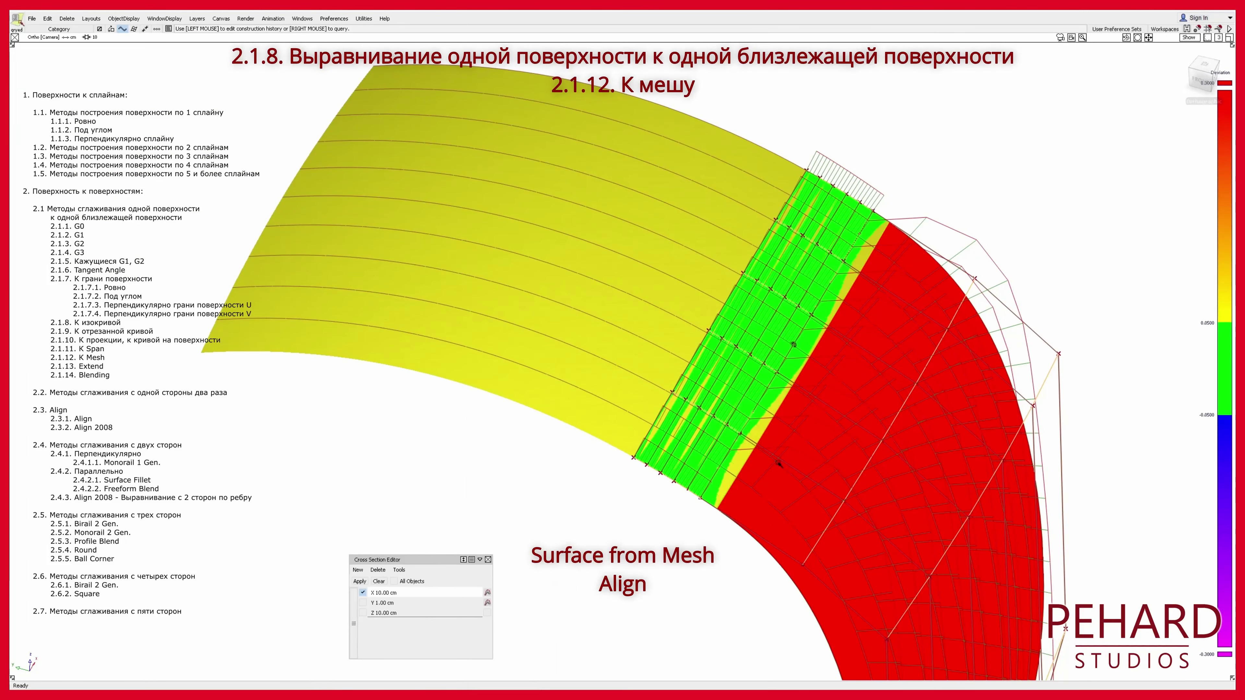
Step: Reopen the lower surface's alignment, set it to G3 continuity and leave the Align tool
{"action": "left_click", "coordinate": [759, 412]}
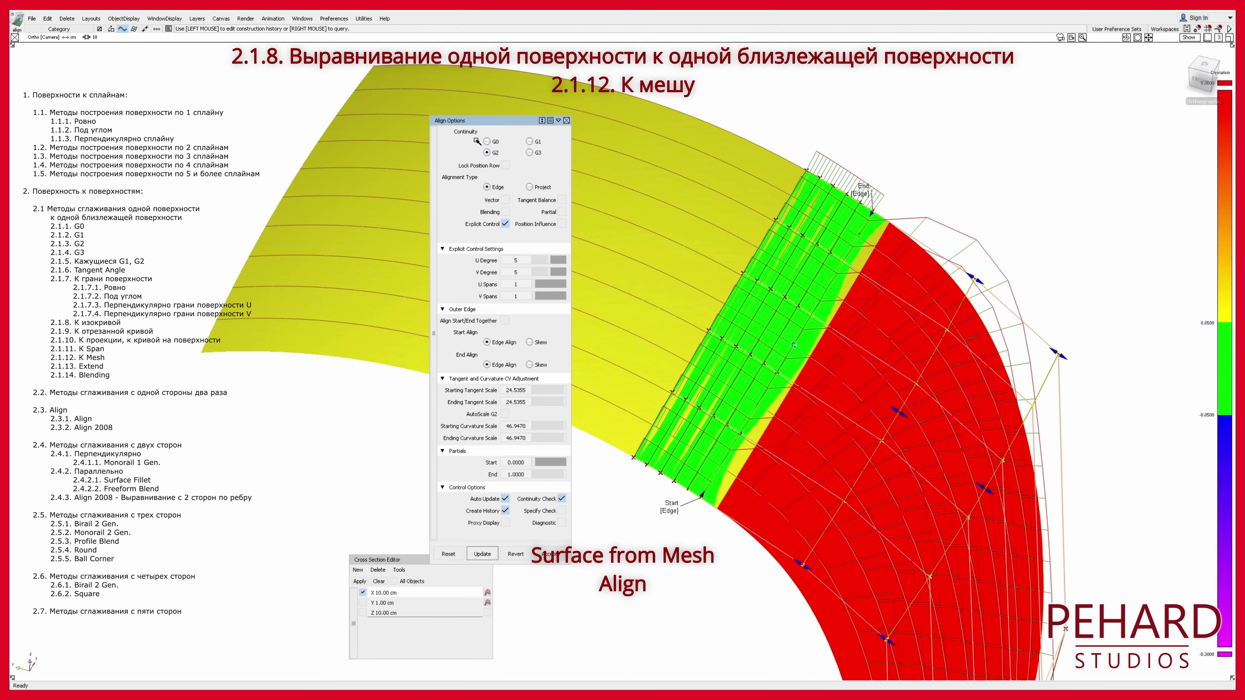
{"action": "left_click", "coordinate": [530, 152]}
{"action": "left_click_drag", "start_coordinate": [1067, 187], "coordinate": [1169, 151], "text": "ctrl+shift"}
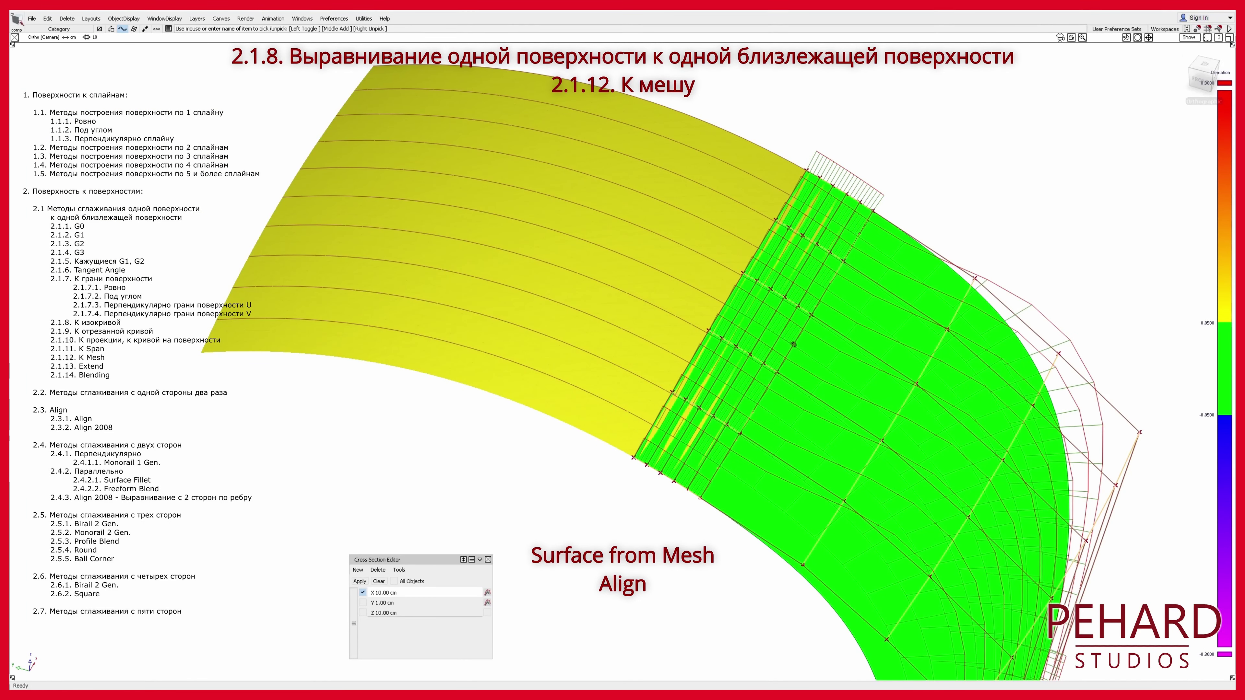
{"action": "left_click_drag", "start_coordinate": [872, 461], "coordinate": [869, 597], "text": "ctrl+shift"}
{"action": "left_click", "coordinate": [680, 272]}
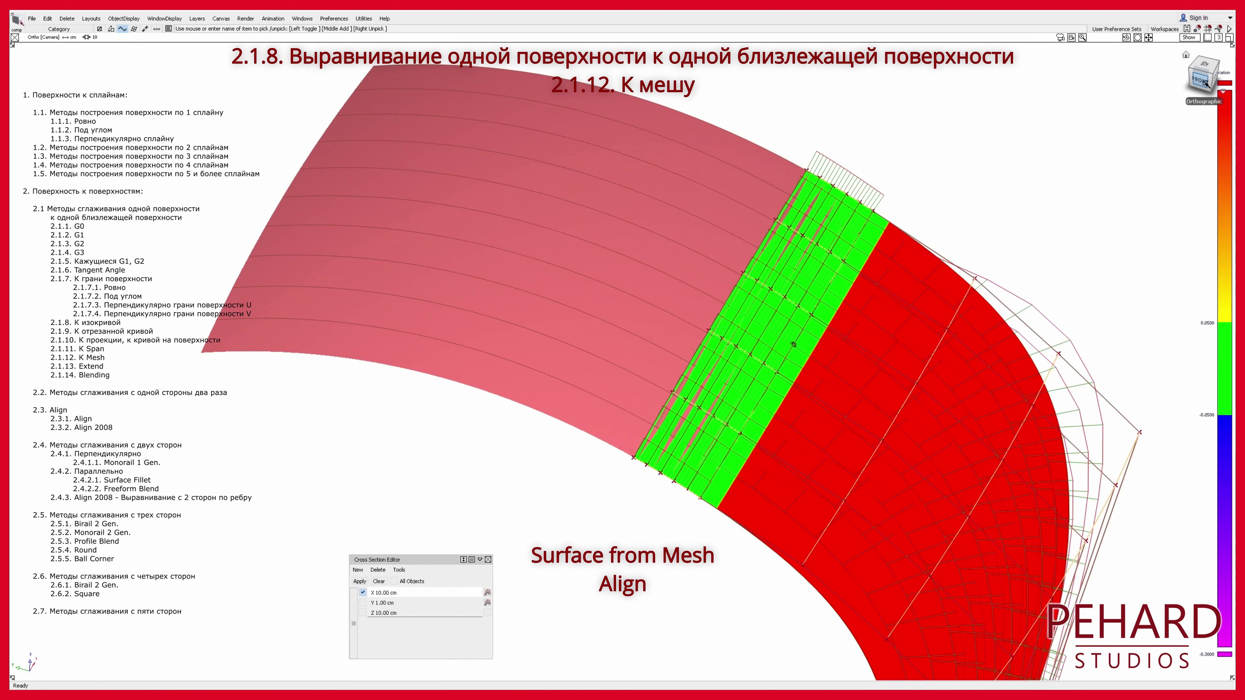
Step: Examine the G3 transition between the strip and the lower surface in the front view and from several angles
{"action": "left_click", "coordinate": [1199, 79]}
{"action": "right_click_drag", "start_coordinate": [818, 443], "coordinate": [891, 423], "text": "alt+shift"}
{"action": "middle_click_drag", "start_coordinate": [890, 422], "coordinate": [772, 244], "text": "alt+shift"}
{"action": "right_click_drag", "start_coordinate": [772, 244], "coordinate": [808, 214], "text": "alt+shift"}
{"action": "left_click_drag", "start_coordinate": [809, 214], "coordinate": [644, 282], "text": "alt+shift"}
{"action": "middle_click_drag", "start_coordinate": [644, 282], "coordinate": [679, 393], "text": "alt+shift"}
{"action": "left_click_drag", "start_coordinate": [680, 393], "coordinate": [975, 305], "text": "alt+shift"}
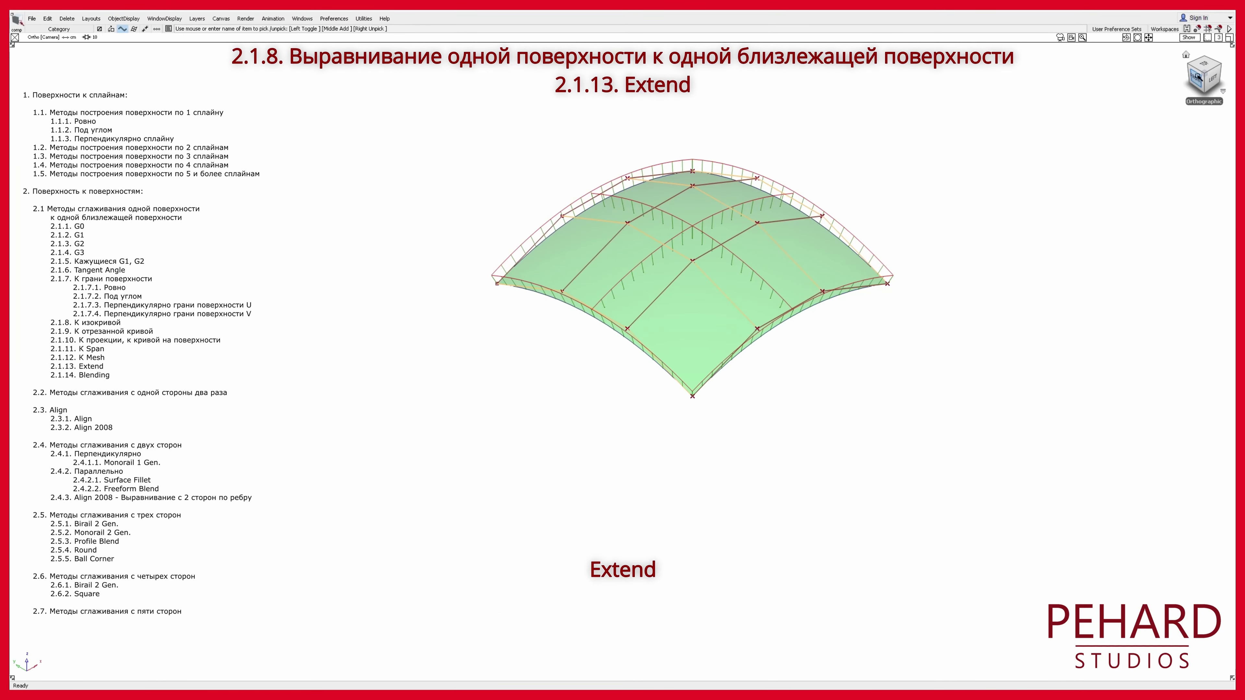
Step: Extend one edge of the curved surface by about 72.56 cm and show the curvature on the extension
{"action": "left_click", "coordinate": [1197, 77]}
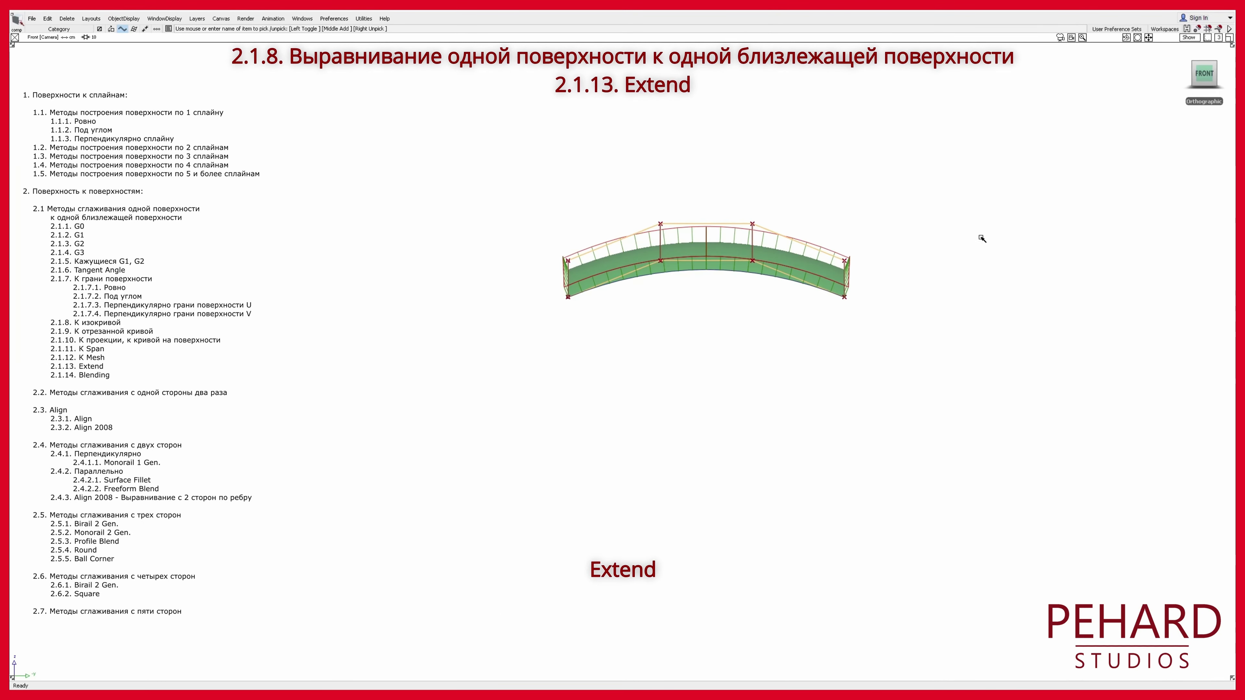
{"action": "left_click_drag", "start_coordinate": [932, 297], "coordinate": [1029, 391], "text": "alt+shift"}
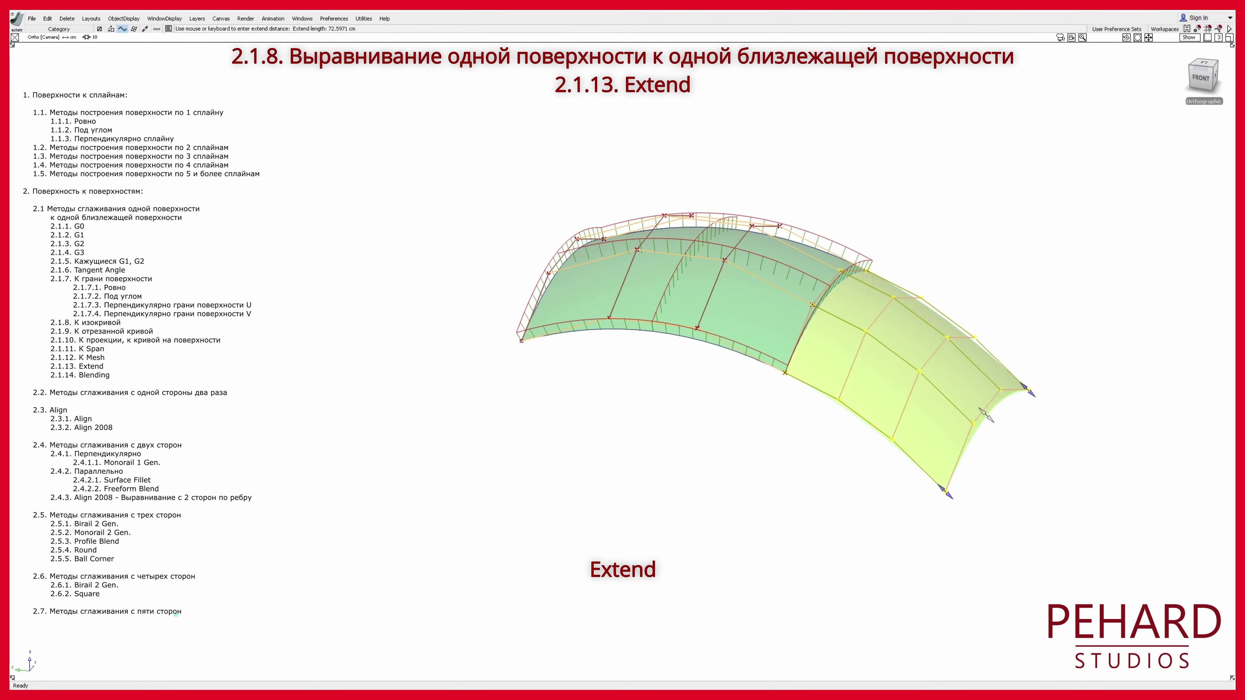
{"action": "left_click_drag", "start_coordinate": [985, 415], "coordinate": [833, 515], "text": "alt+shift"}
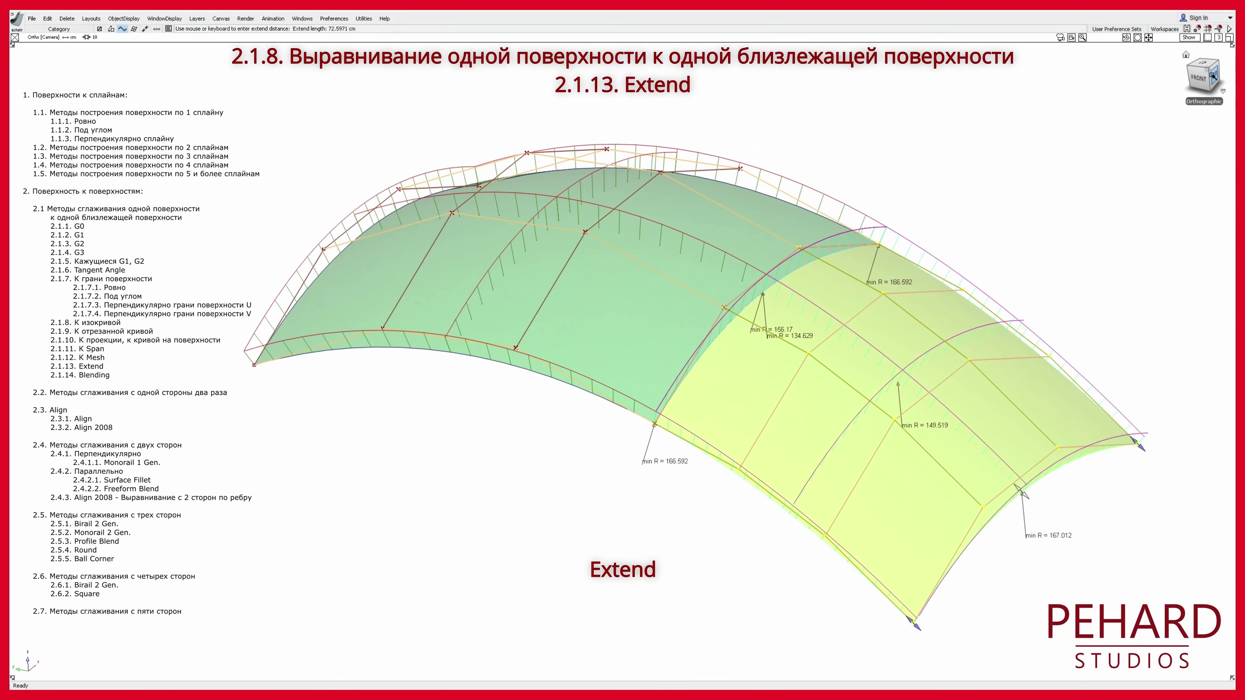
{"action": "left_click", "coordinate": [1213, 75]}
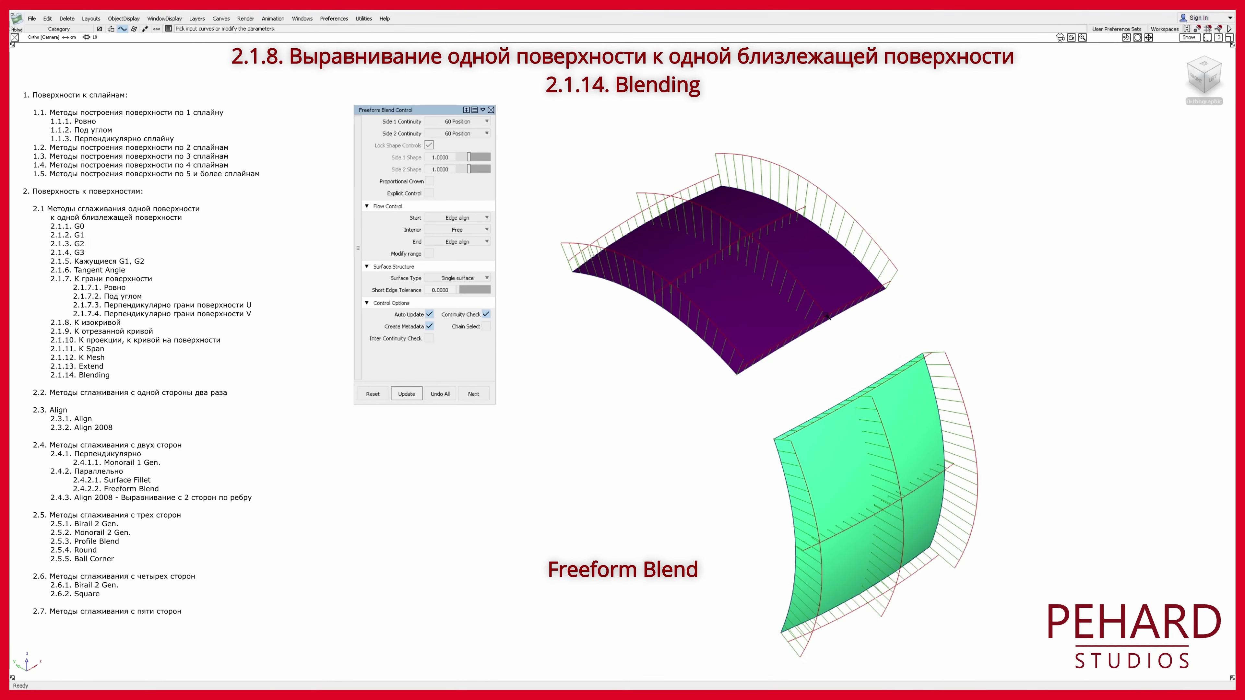
Step: Create a Freeform Blend with G0 Position on both sides between the two surfaces' facing edges, and show its curvature
{"action": "left_click", "coordinate": [848, 398]}
{"action": "left_click", "coordinate": [832, 317]}
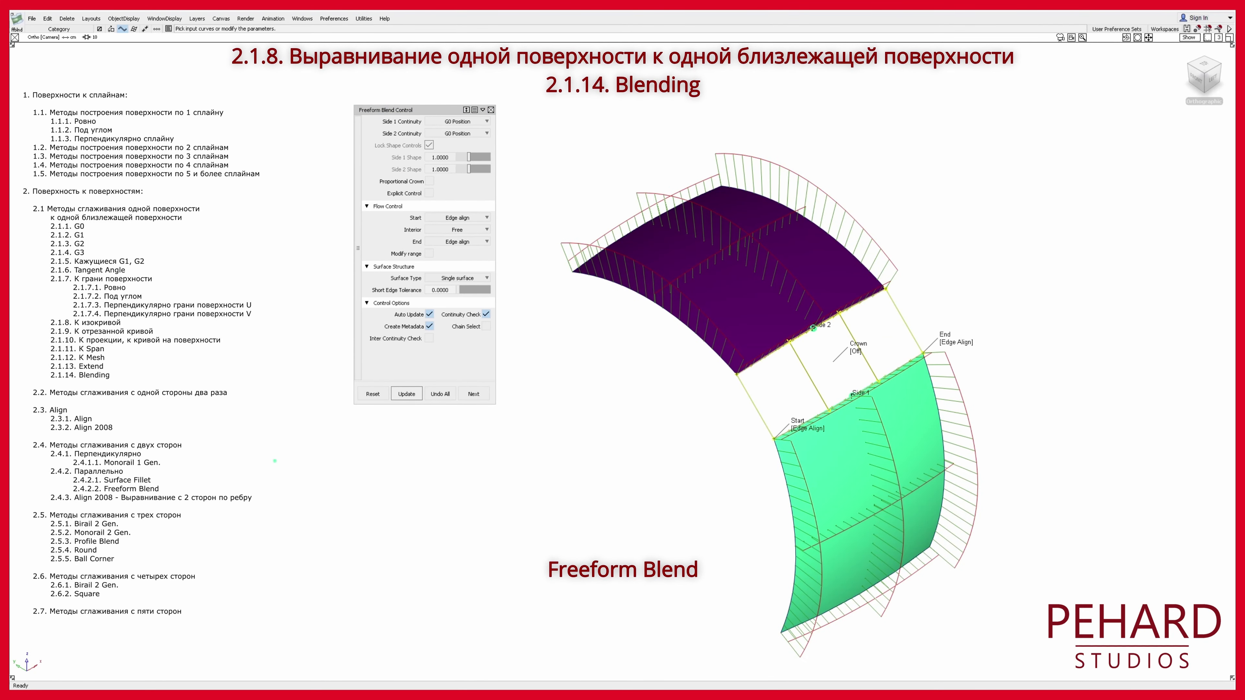
{"action": "key", "text": "F5"}
{"action": "left_click", "coordinate": [802, 423]}
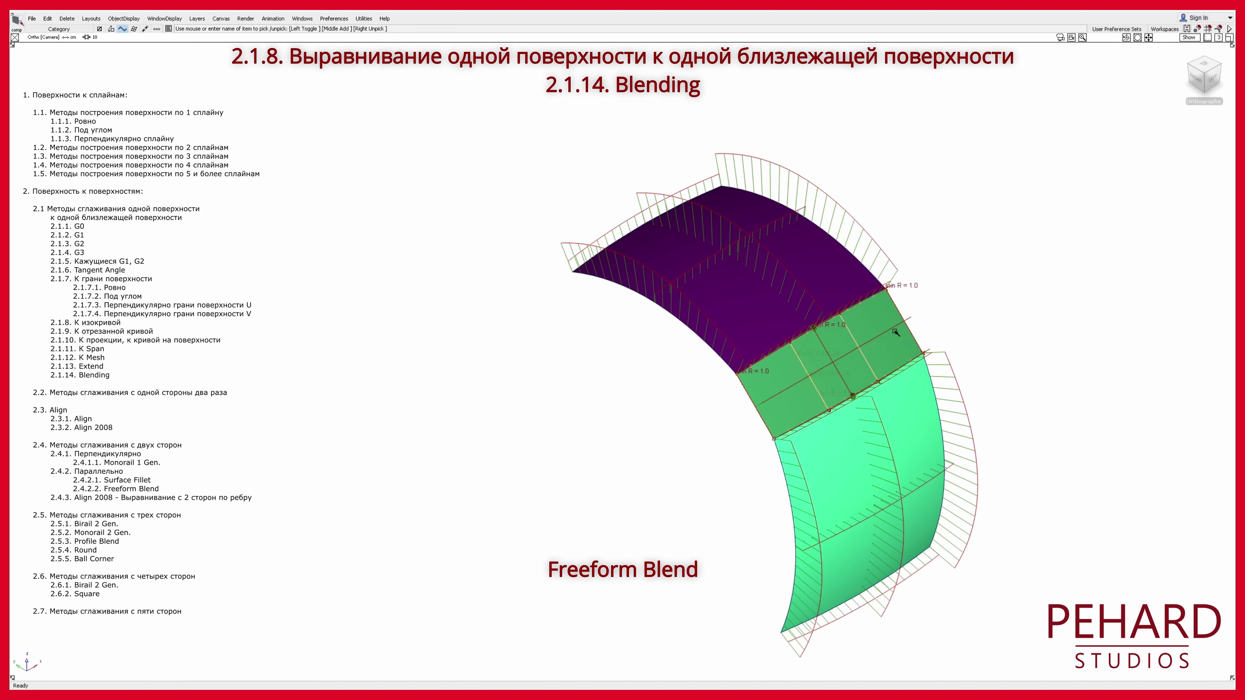
Step: Pick the blend's curvature plot and hide its minimum radius labels
{"action": "left_click_drag", "start_coordinate": [953, 302], "coordinate": [947, 368], "text": "ctrl+shift"}
{"action": "left_click", "coordinate": [906, 317]}
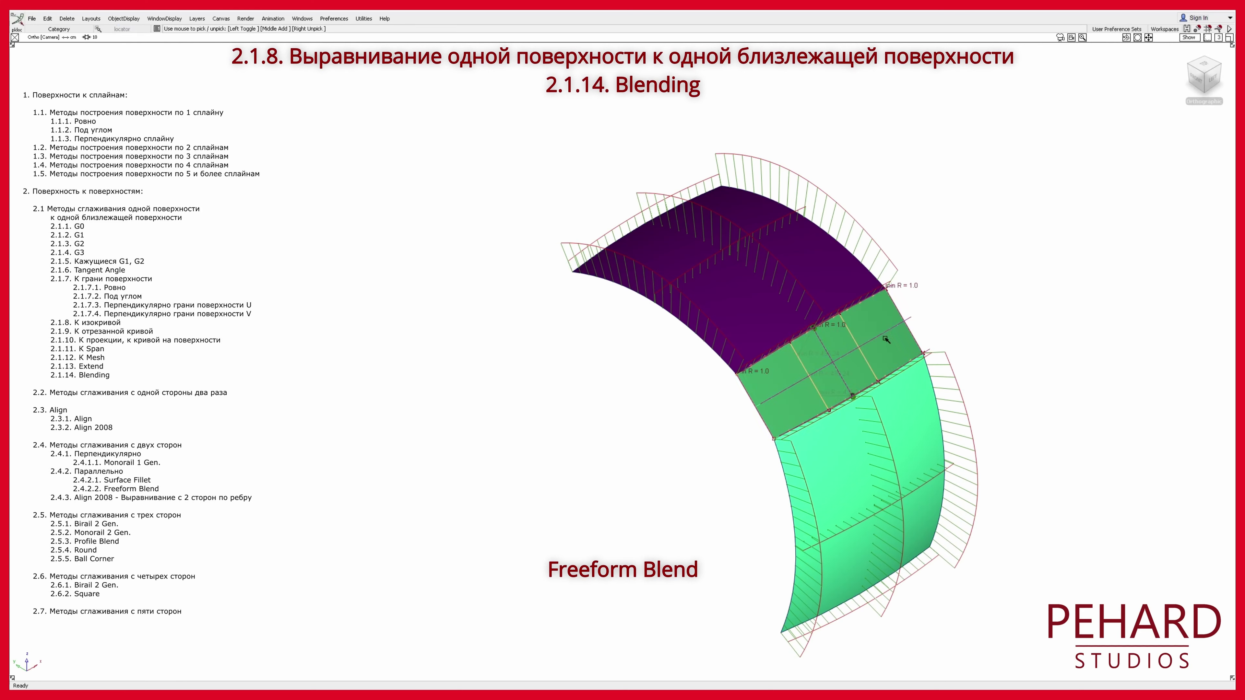
{"action": "key", "text": "F5"}
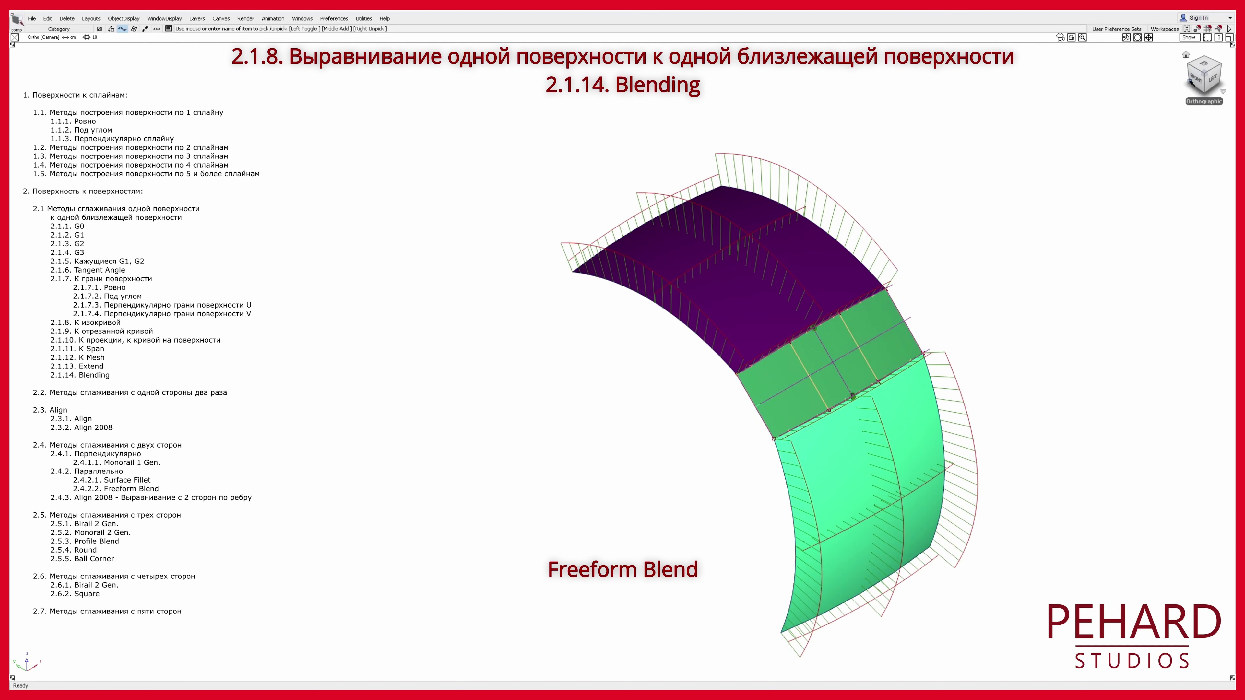
{"action": "left_click", "coordinate": [1196, 79]}
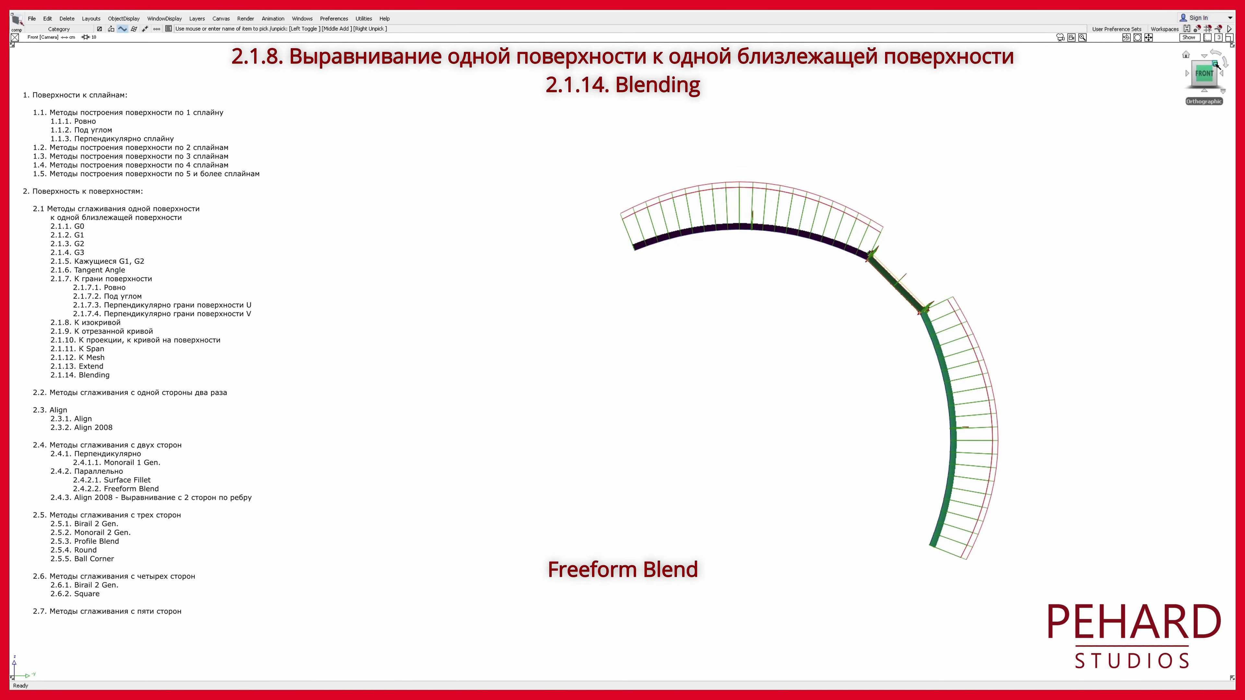
{"action": "left_click", "coordinate": [1216, 64]}
Step: Pick the curvature plots on all three surfaces and enlarge their combs
{"action": "left_click_drag", "start_coordinate": [1014, 221], "coordinate": [1054, 227], "text": "ctrl+shift"}
{"action": "left_click_drag", "start_coordinate": [1025, 293], "coordinate": [1025, 293], "text": "ctrl+shift"}
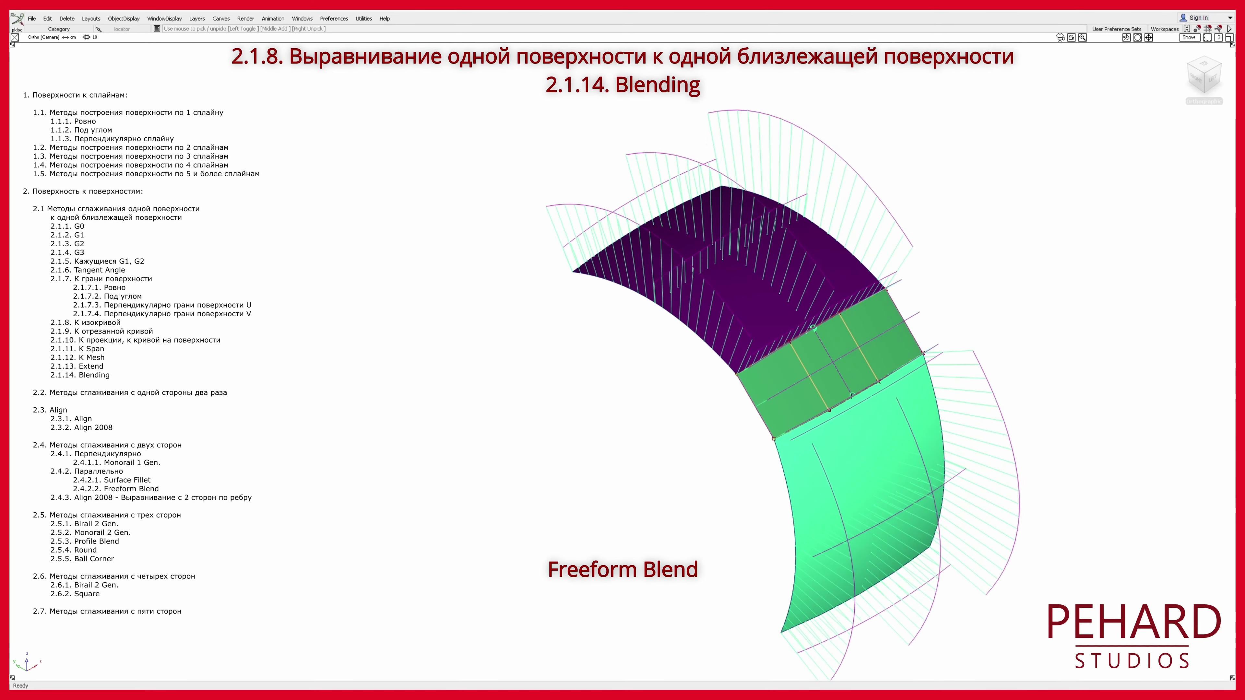
{"action": "left_click", "coordinate": [1198, 80]}
{"action": "right_click_drag", "start_coordinate": [917, 249], "coordinate": [961, 279], "text": "alt+shift"}
{"action": "left_click_drag", "start_coordinate": [962, 279], "coordinate": [822, 361], "text": "alt+shift"}
{"action": "middle_click_drag", "start_coordinate": [822, 361], "coordinate": [796, 347], "text": "alt+shift"}
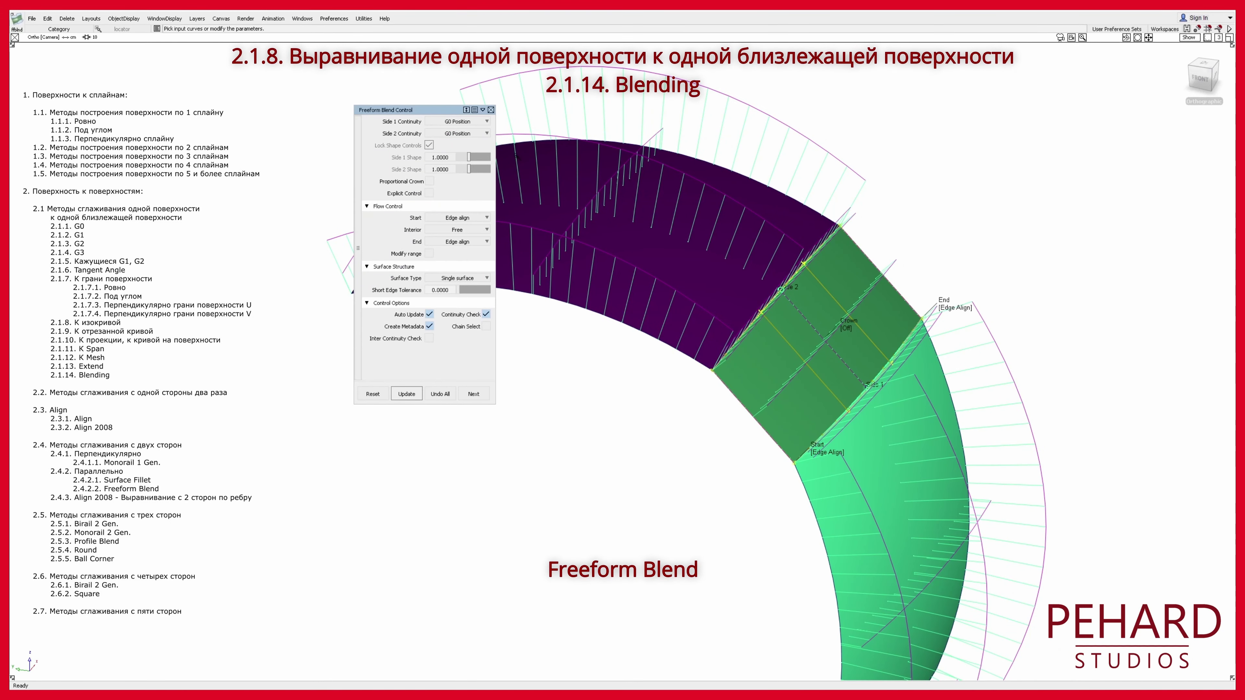
Step: Set both Side 1 and Side 2 continuity of the Freeform Blend to G1 Tangent
{"action": "left_click", "coordinate": [483, 120]}
{"action": "left_click", "coordinate": [467, 145]}
{"action": "left_click", "coordinate": [476, 135]}
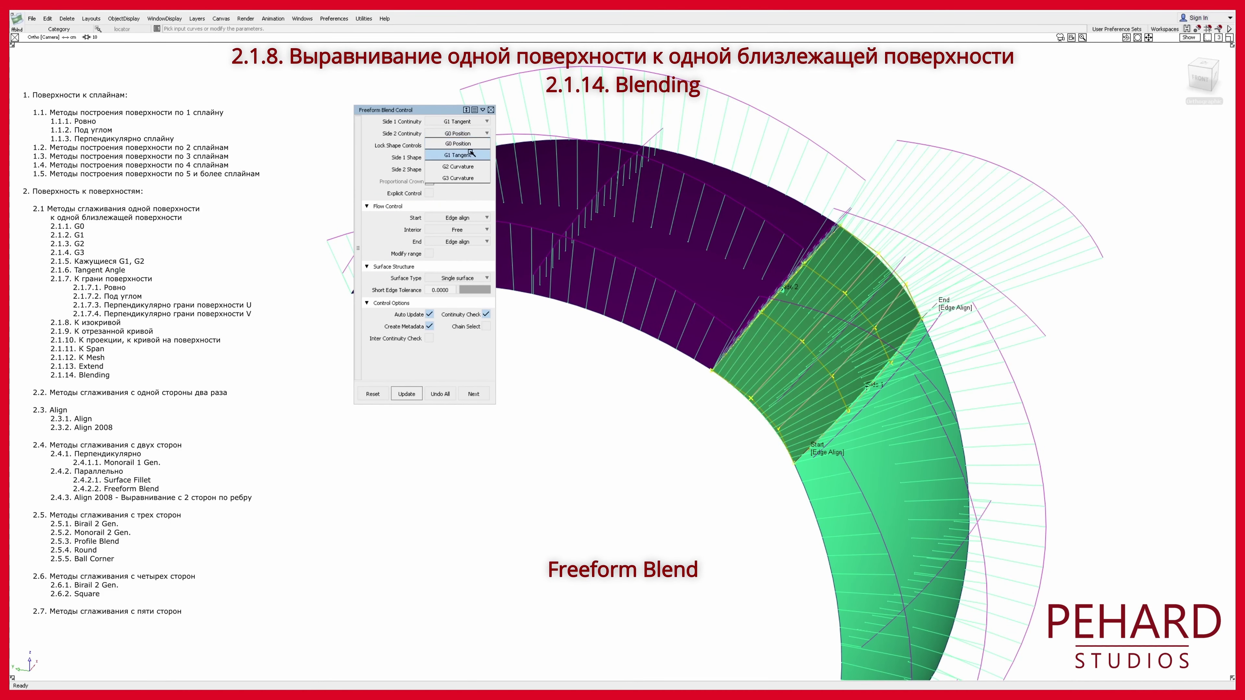
{"action": "left_click", "coordinate": [470, 154]}
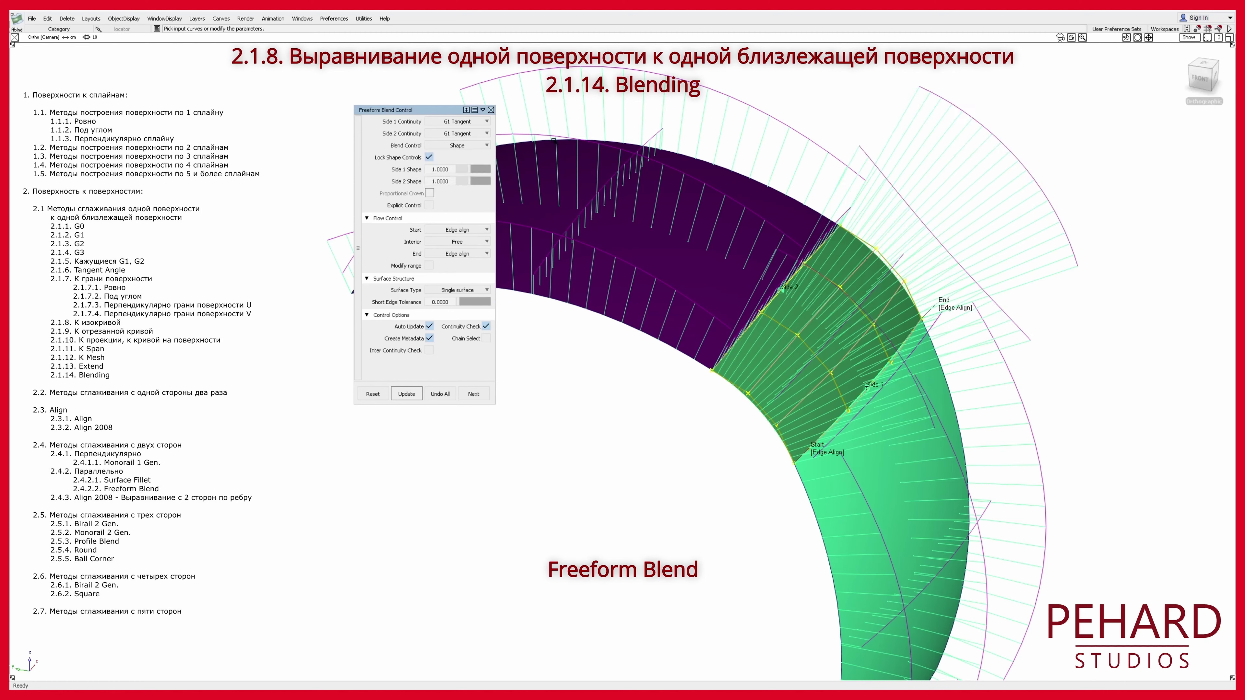
Step: Set both Side 1 and Side 2 continuity of the Freeform Blend to G2 Curvature
{"action": "left_click", "coordinate": [1199, 79]}
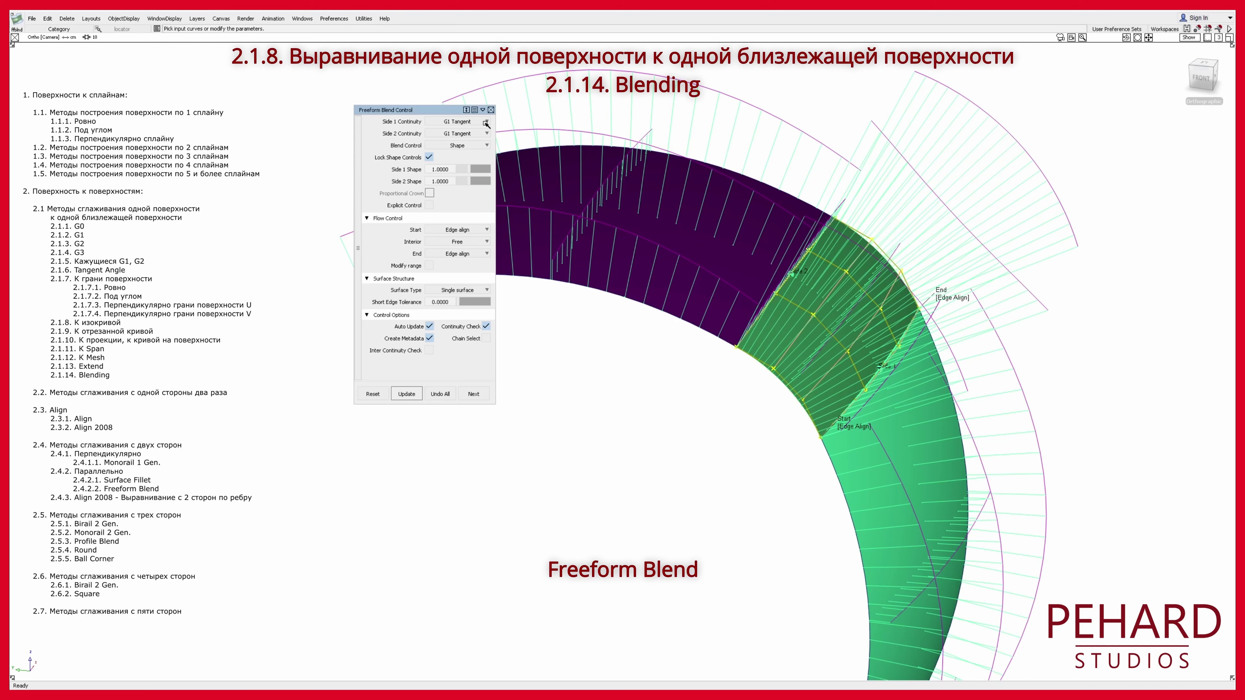
{"action": "left_click", "coordinate": [486, 122]}
{"action": "left_click", "coordinate": [473, 153]}
{"action": "left_click", "coordinate": [470, 129]}
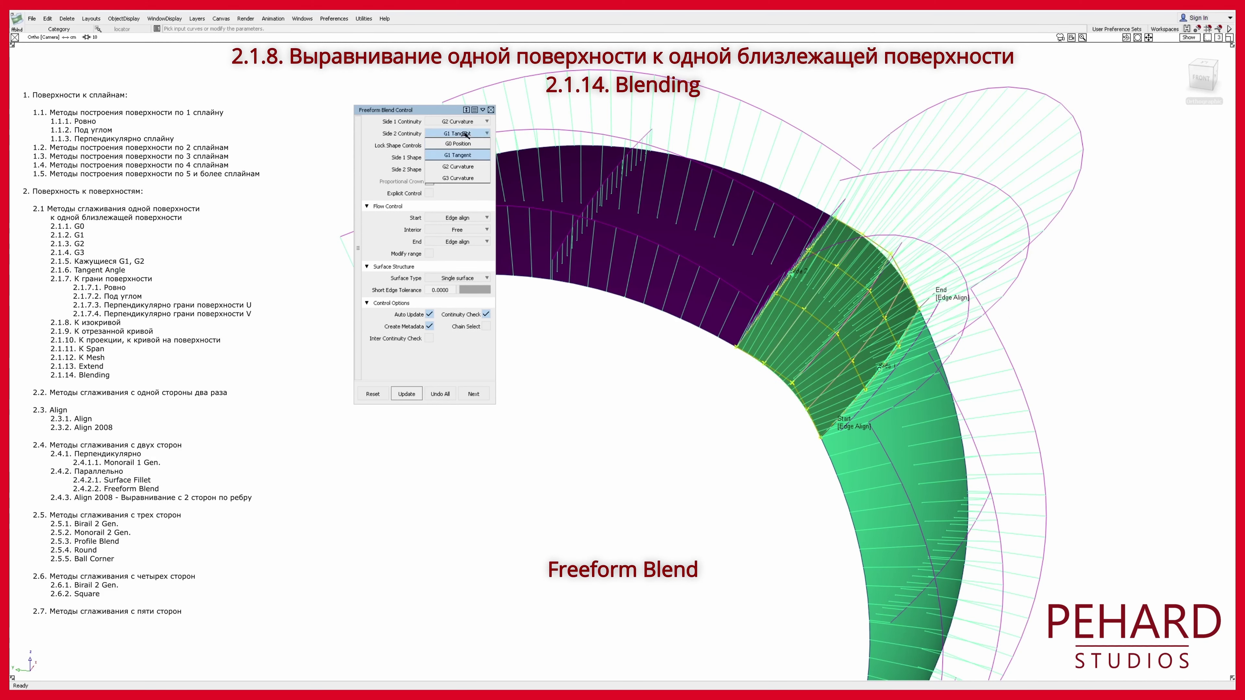
{"action": "left_click", "coordinate": [465, 167]}
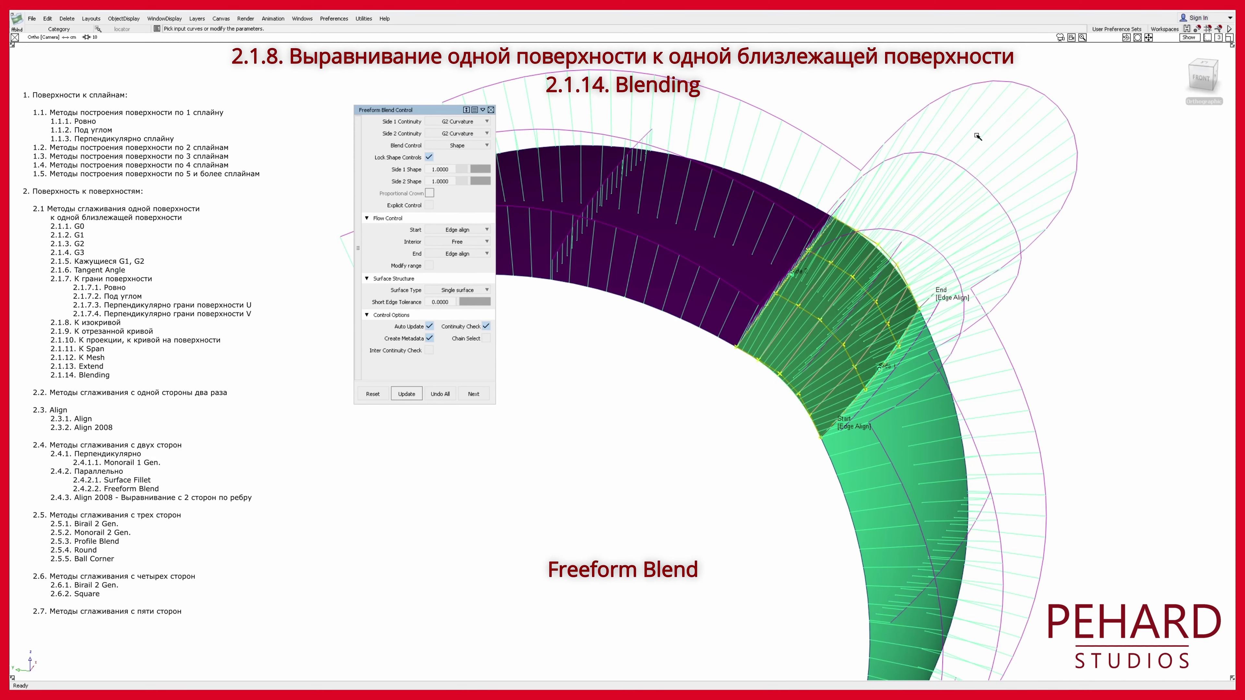
{"action": "left_click", "coordinate": [1202, 76]}
{"action": "left_click_drag", "start_coordinate": [1104, 153], "coordinate": [892, 209], "text": "alt+shift"}
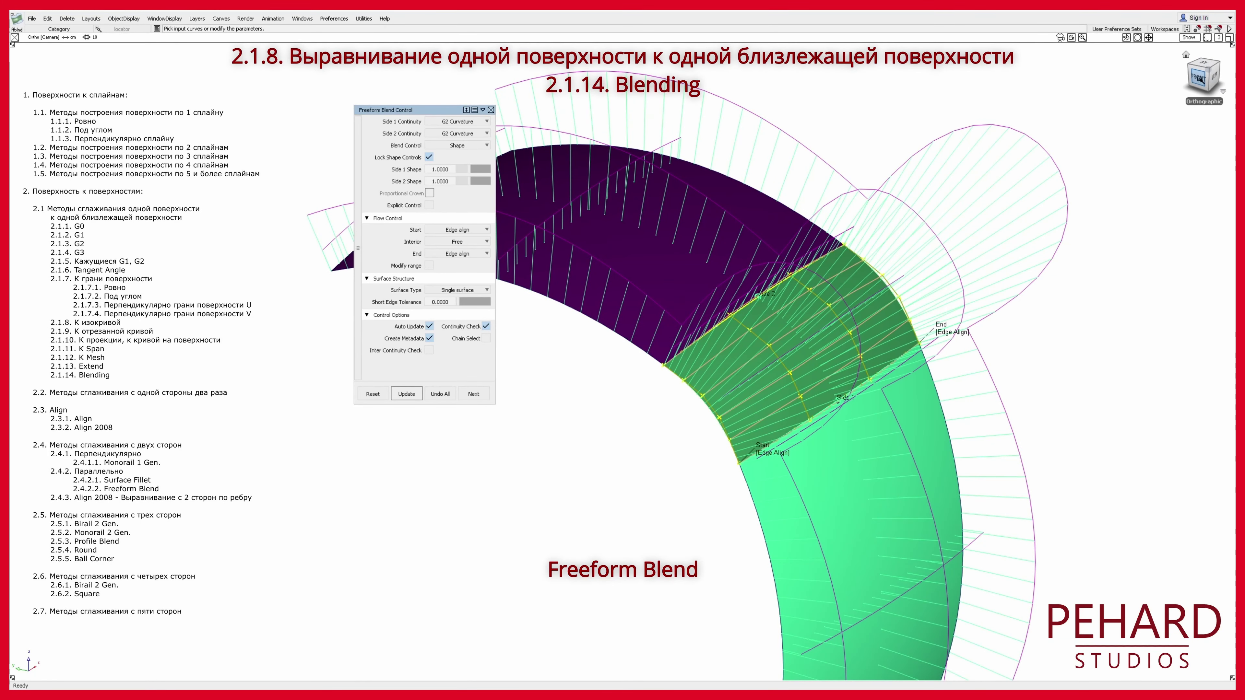
{"action": "middle_click_drag", "start_coordinate": [950, 211], "coordinate": [913, 250], "text": "alt+shift"}
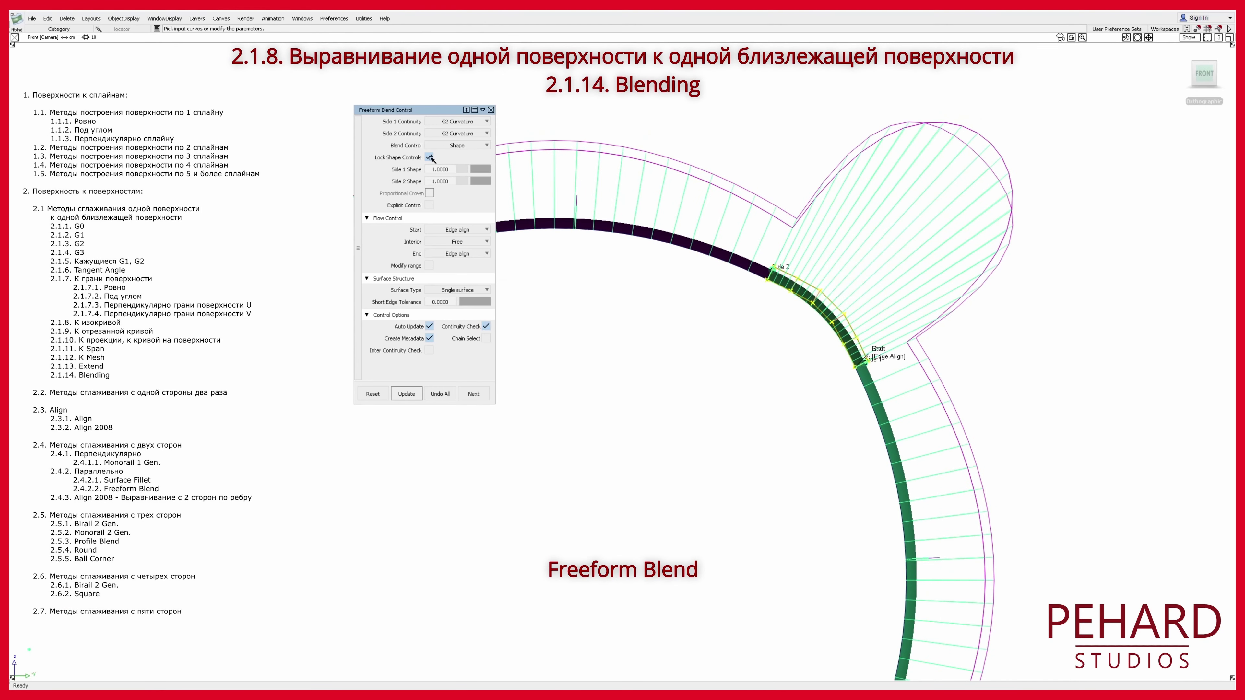
Step: Try varying the blend's Side 1 shape with the shape controls locked and with Lock Shape Controls turned off
{"action": "left_click_drag", "start_coordinate": [472, 170], "coordinate": [472, 168]}
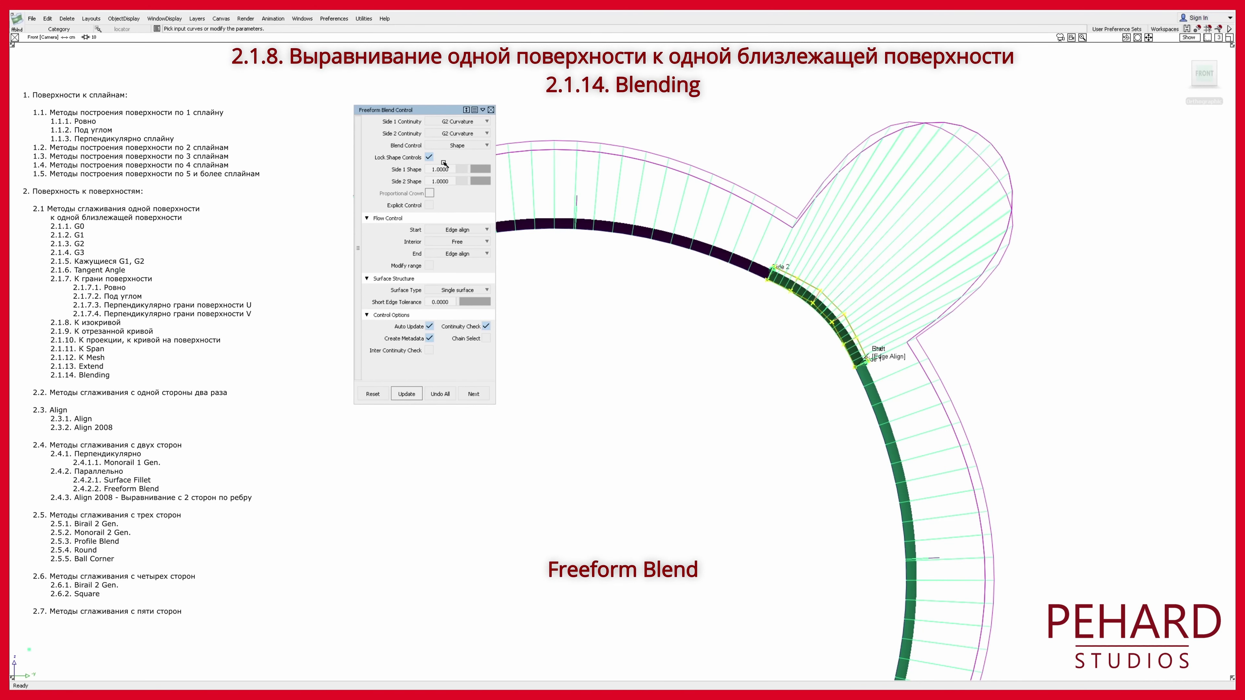
{"action": "scroll", "coordinate": [701, 388], "scroll_direction": "down", "scroll_amount": 1}
{"action": "middle_click_drag", "start_coordinate": [701, 387], "coordinate": [854, 340], "text": "alt+shift"}
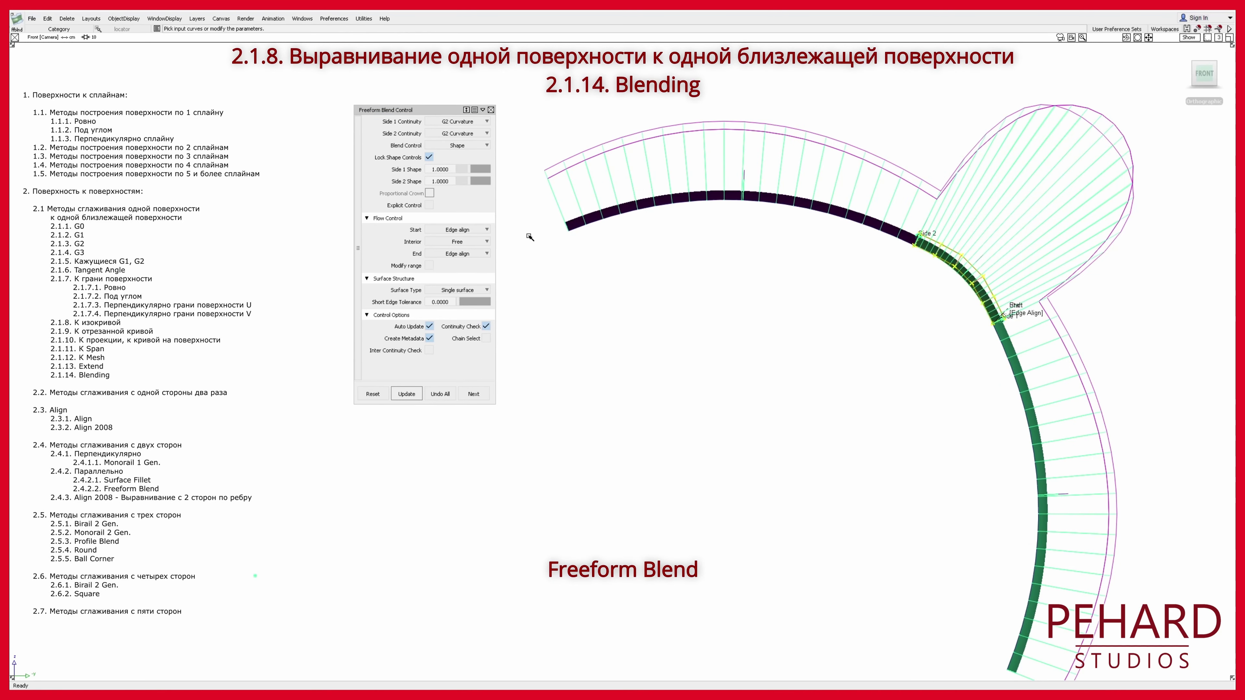
{"action": "left_click", "coordinate": [429, 157]}
{"action": "left_click_drag", "start_coordinate": [470, 170], "coordinate": [464, 173]}
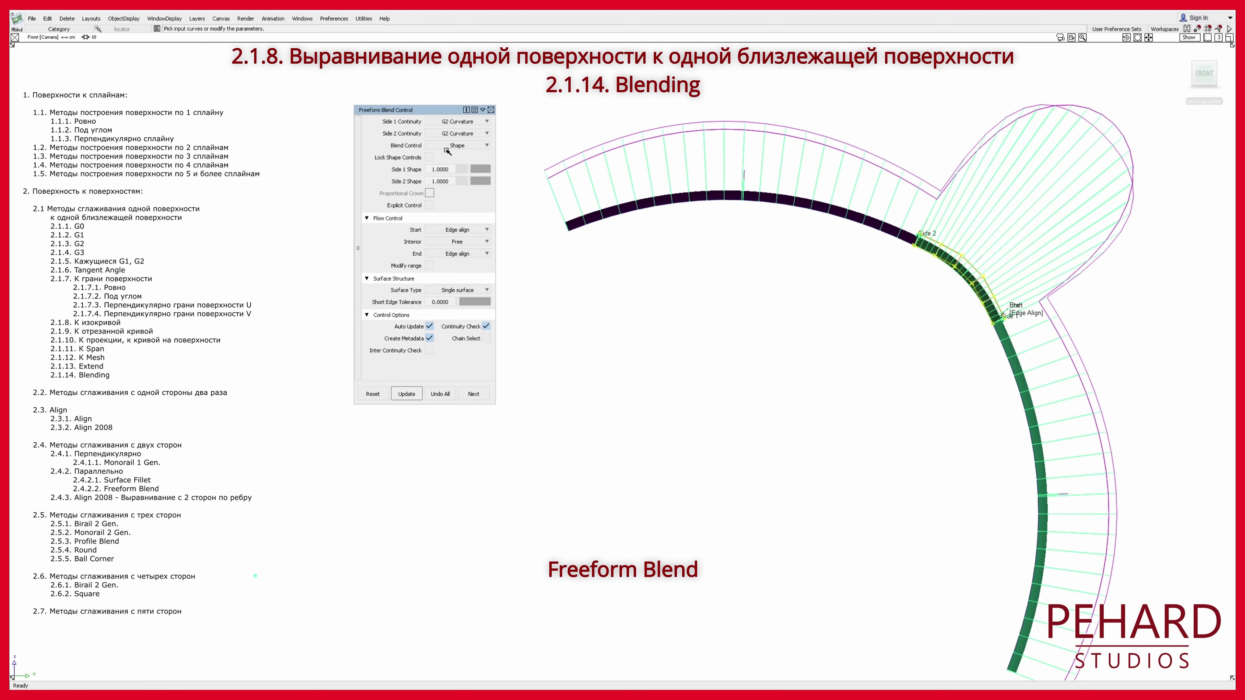
Step: Try shortening the light green surface at its blend edge by about 5.4 cm with Extend
{"action": "middle_click_drag", "start_coordinate": [929, 368], "coordinate": [740, 339], "text": "alt+shift"}
{"action": "scroll", "coordinate": [785, 336], "scroll_direction": "up", "scroll_amount": 5}
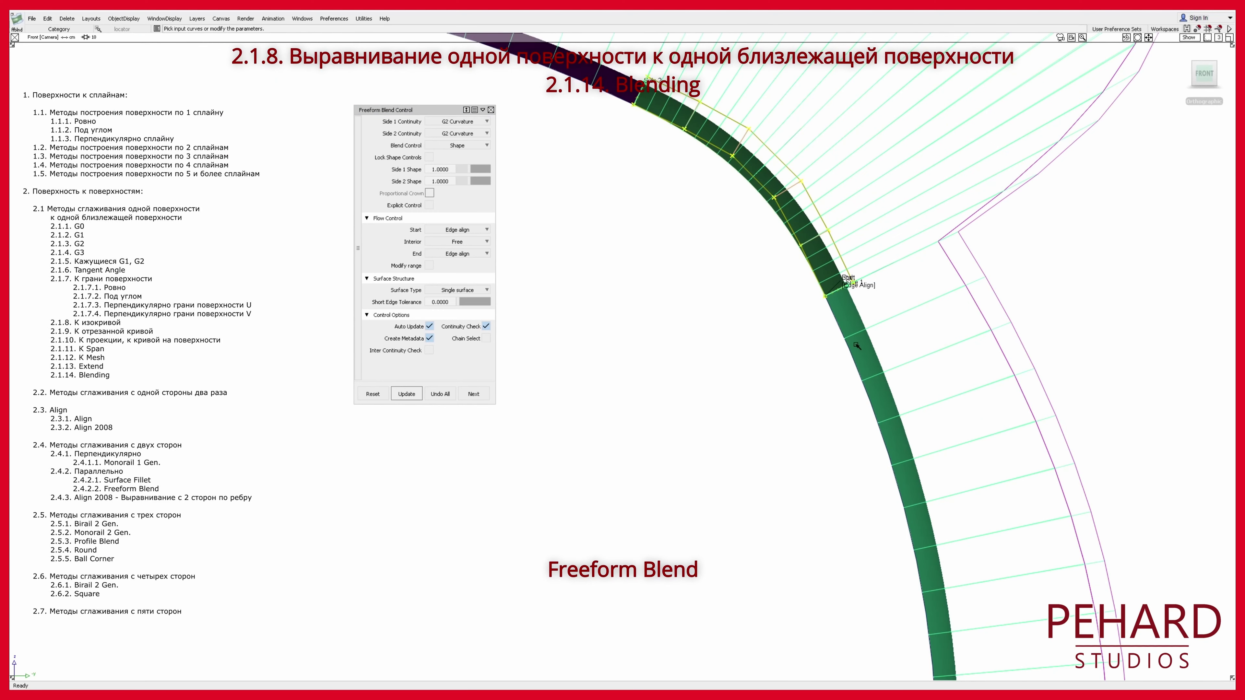
{"action": "left_click_drag", "start_coordinate": [856, 345], "coordinate": [801, 380], "text": "ctrl+shift"}
{"action": "scroll", "coordinate": [876, 346], "scroll_direction": "down", "scroll_amount": 3}
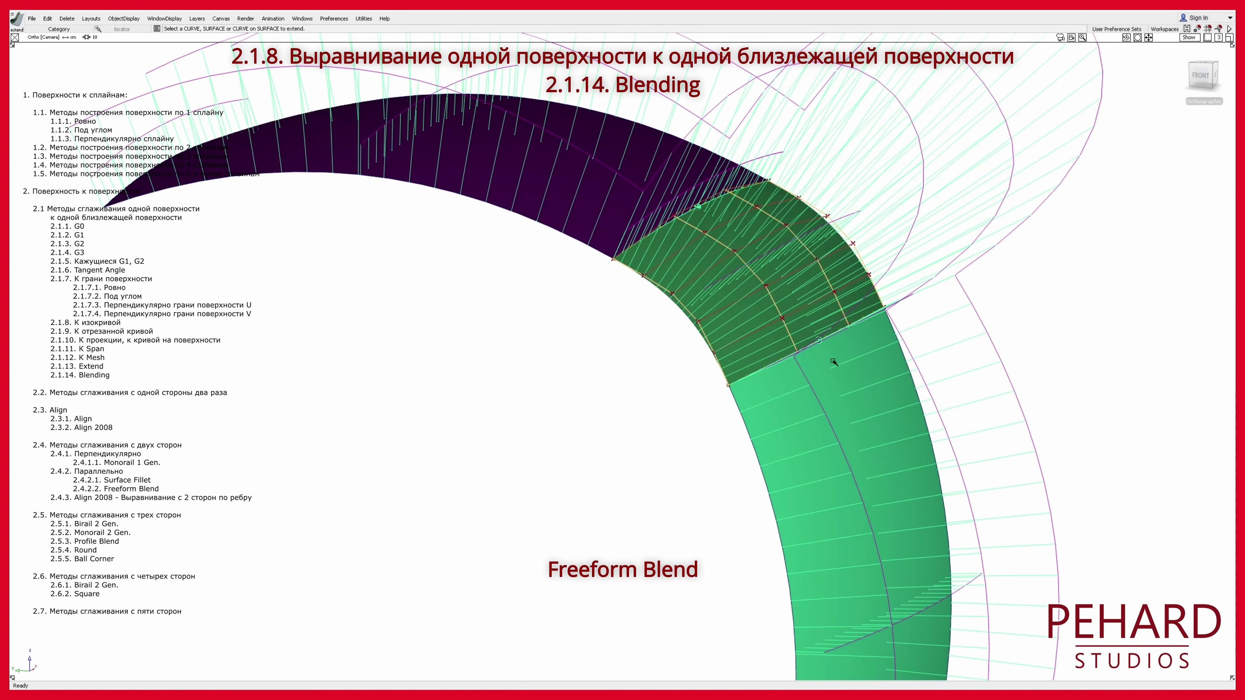
{"action": "left_click", "coordinate": [831, 339]}
{"action": "left_click", "coordinate": [848, 343]}
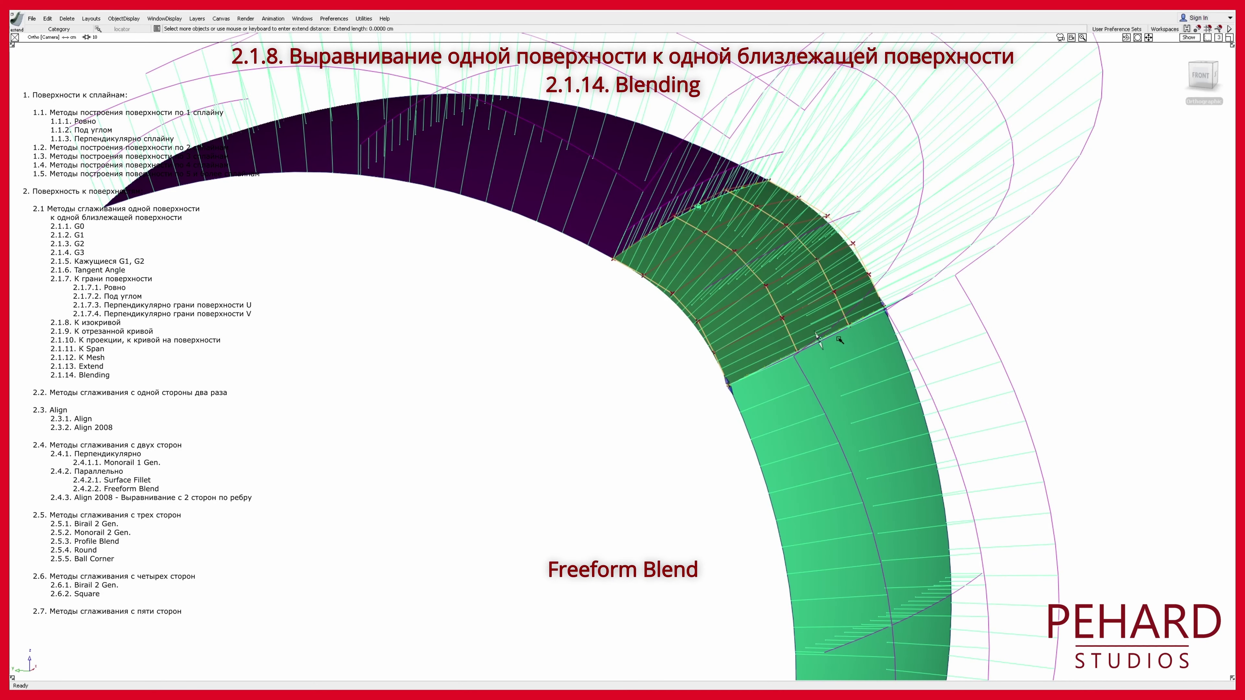
{"action": "left_click", "coordinate": [1201, 73]}
{"action": "middle_click_drag", "start_coordinate": [845, 383], "coordinate": [750, 480], "text": "alt+shift"}
{"action": "left_click_drag", "start_coordinate": [964, 336], "coordinate": [991, 376]}
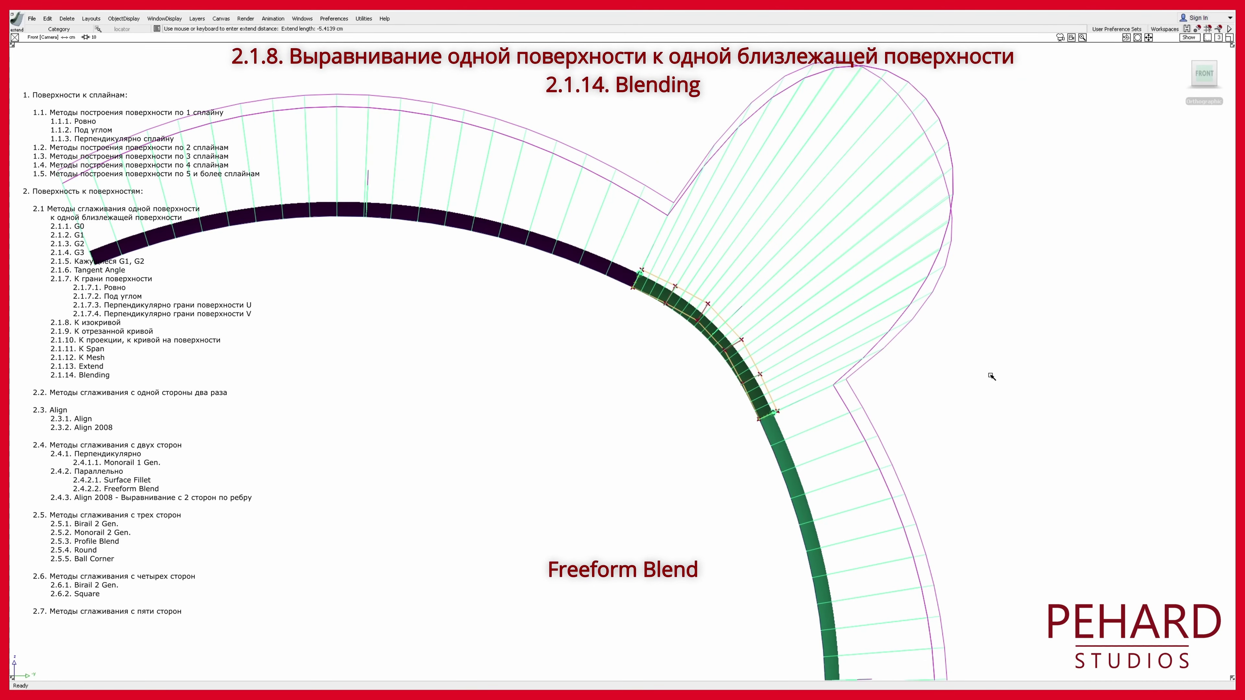
Step: Try shortening the purple surface at its blend edge by about 11.2 cm with Extend
{"action": "left_click_drag", "start_coordinate": [1204, 74], "coordinate": [1196, 81]}
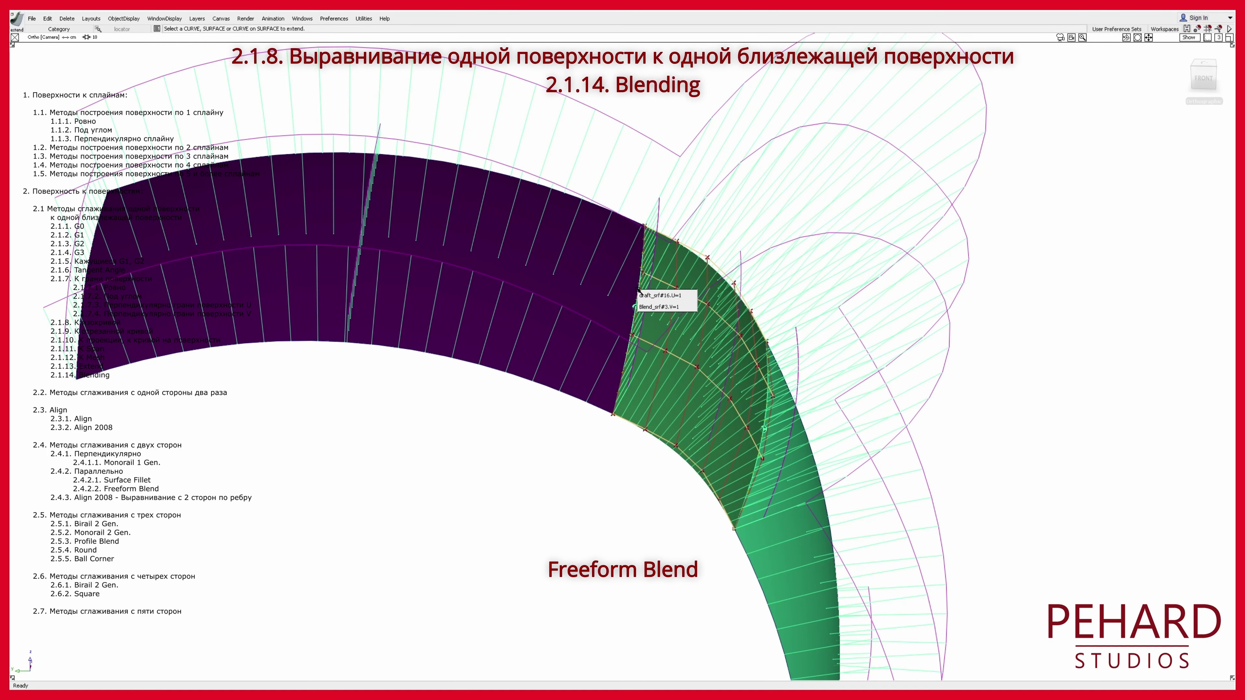
{"action": "left_click", "coordinate": [638, 292]}
{"action": "left_click", "coordinate": [1204, 76]}
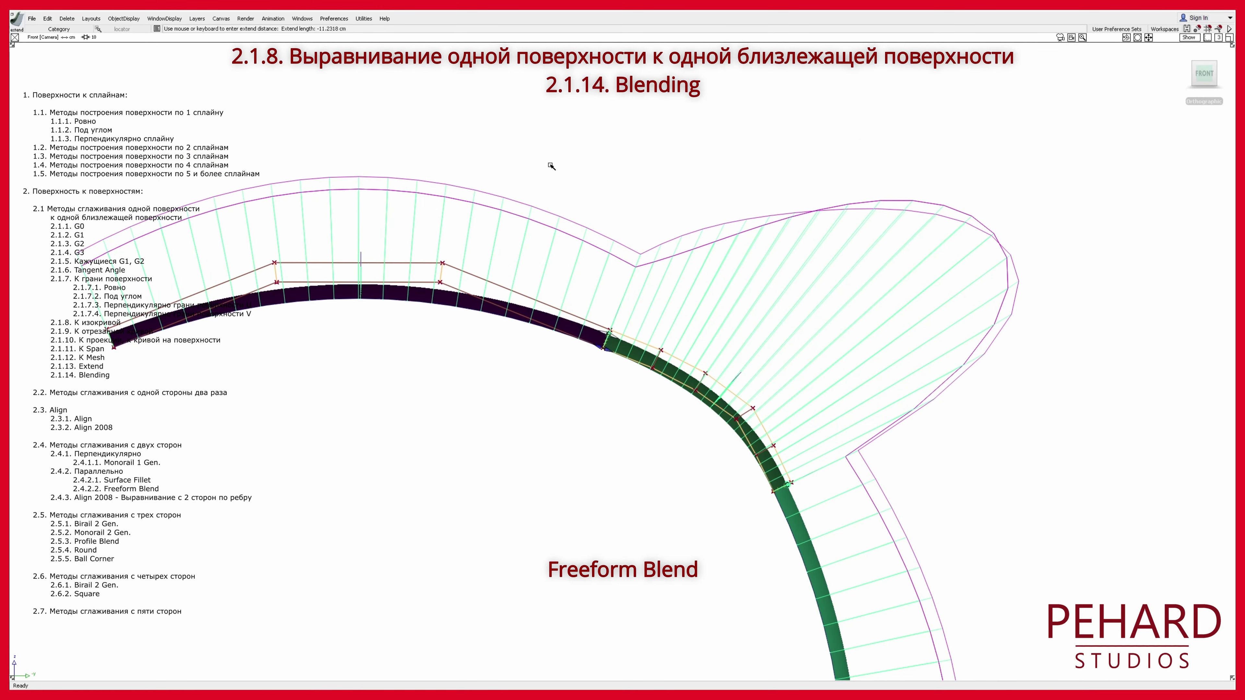
Step: Reopen the Freeform Blend for editing and set both Side 1 and Side 2 continuity to G3 Curvature
{"action": "left_click_drag", "start_coordinate": [550, 166], "coordinate": [696, 400], "text": "alt+shift"}
{"action": "left_click", "coordinate": [464, 123]}
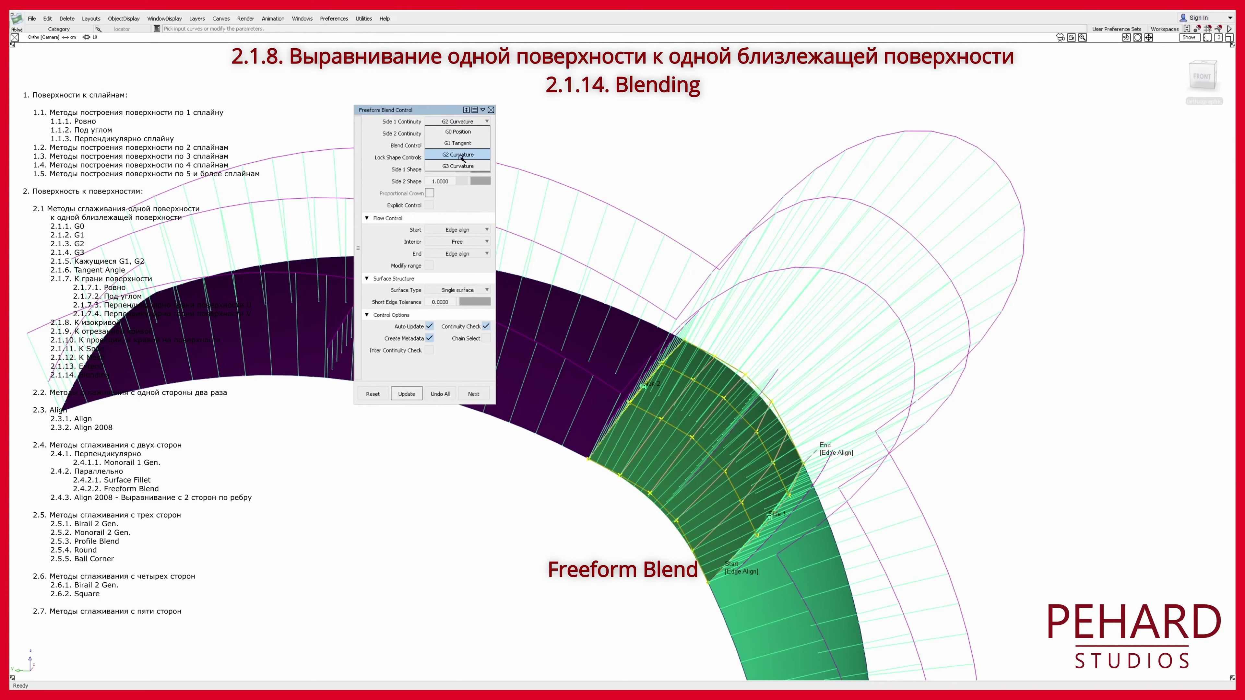
{"action": "left_click", "coordinate": [461, 155]}
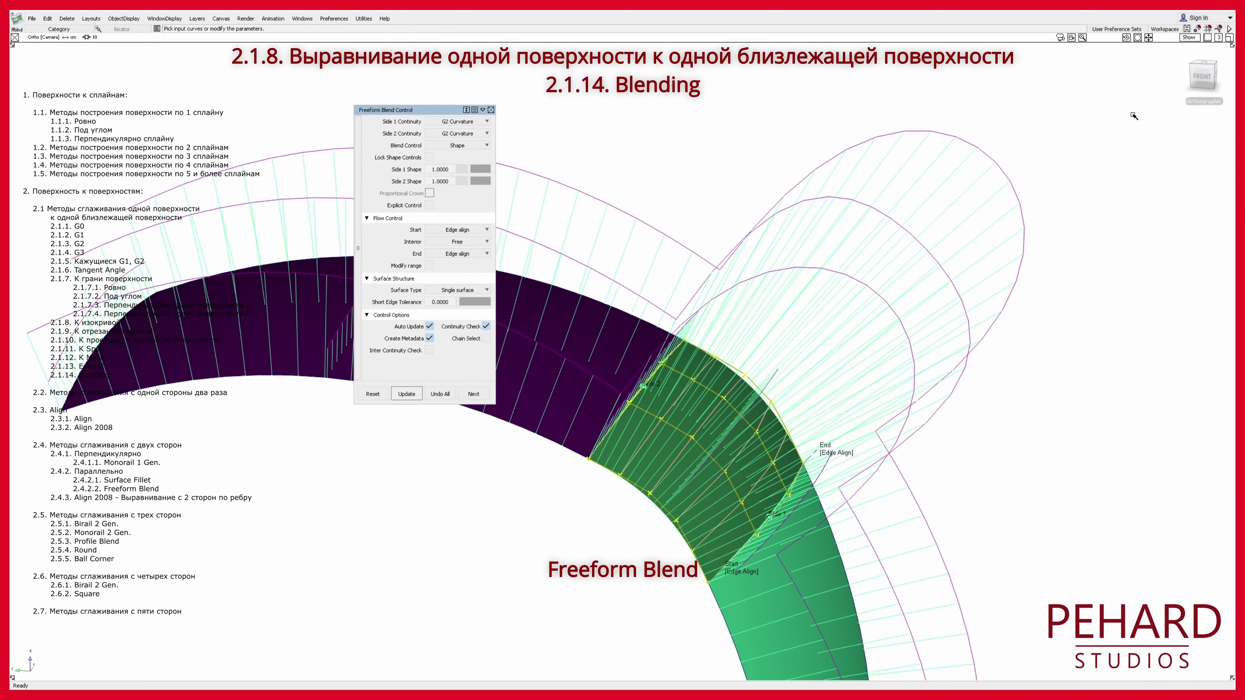
{"action": "left_click", "coordinate": [463, 121]}
{"action": "left_click", "coordinate": [459, 166]}
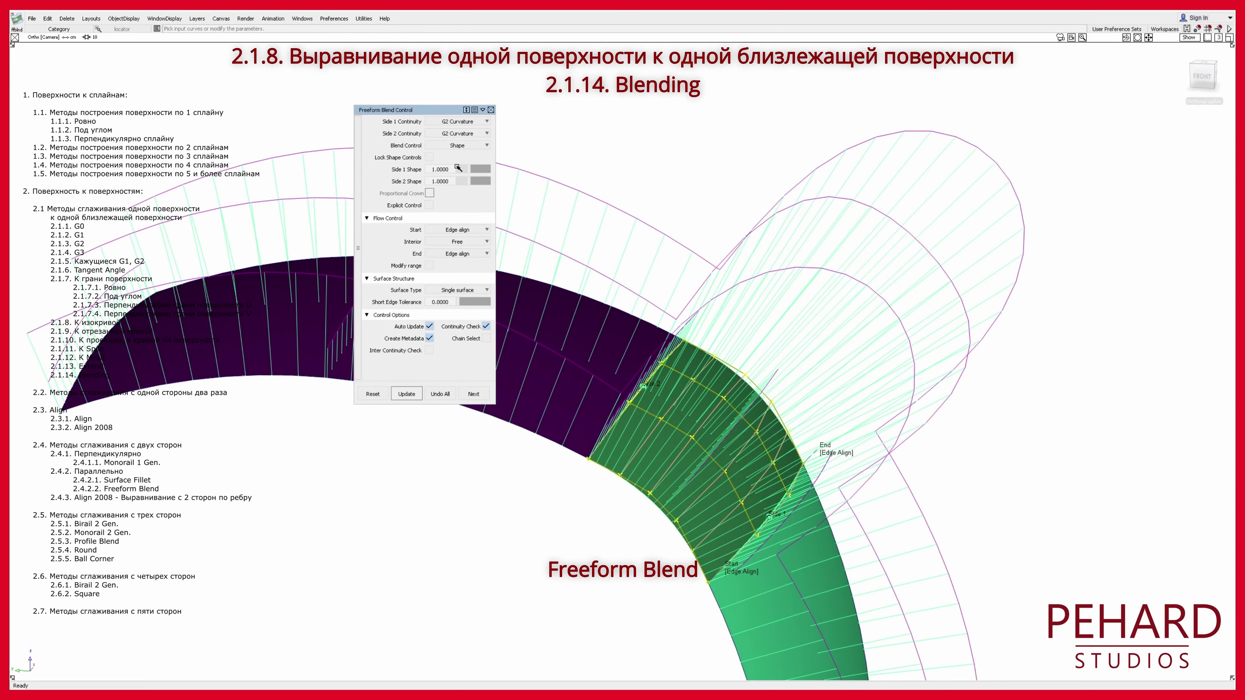
{"action": "left_click", "coordinate": [465, 133]}
{"action": "left_click", "coordinate": [458, 178]}
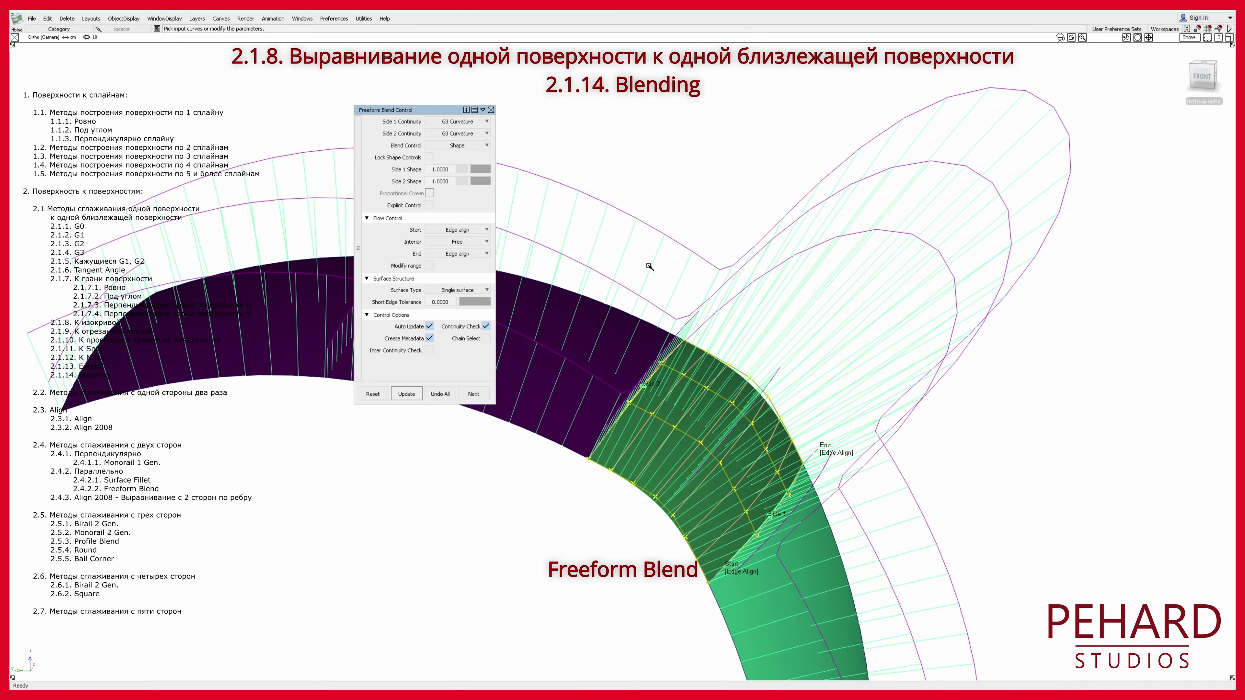
Step: Set the blend's Side 1 and Side 2 shape to 1.4 each and turn on Lock Shape Controls
{"action": "left_click_drag", "start_coordinate": [1204, 78], "coordinate": [1201, 83]}
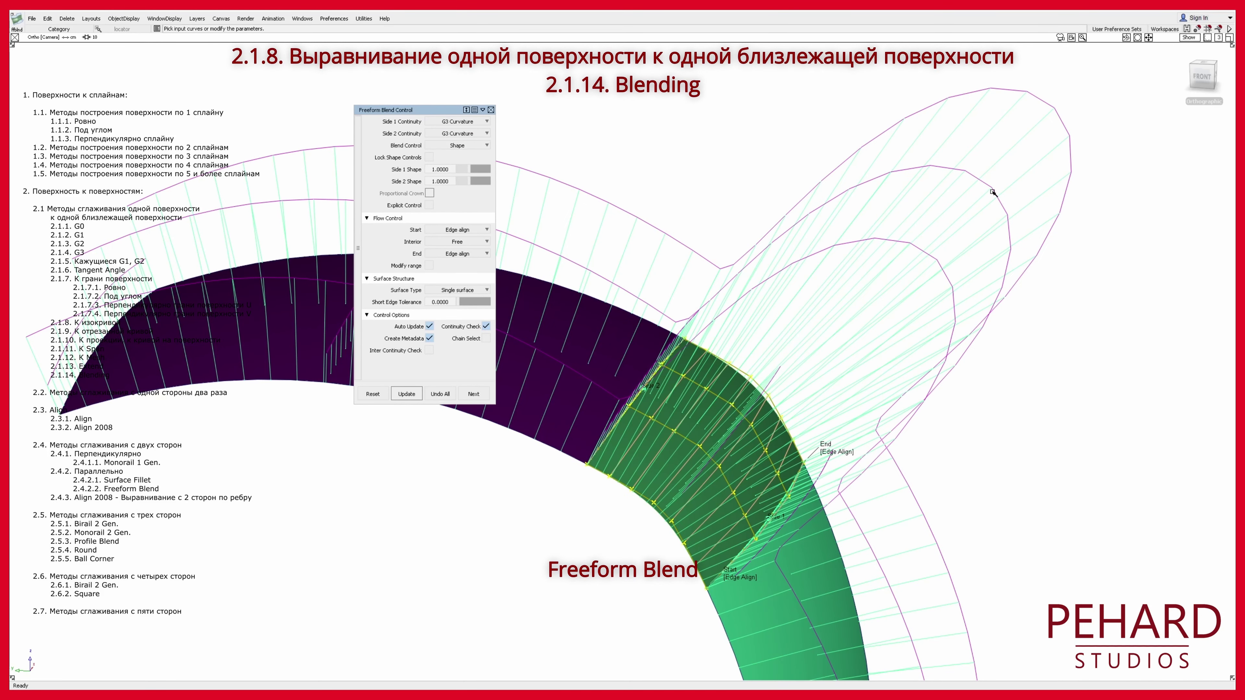
{"action": "middle_click_drag", "start_coordinate": [992, 191], "coordinate": [991, 196], "text": "alt+shift"}
{"action": "left_click", "coordinate": [1204, 79]}
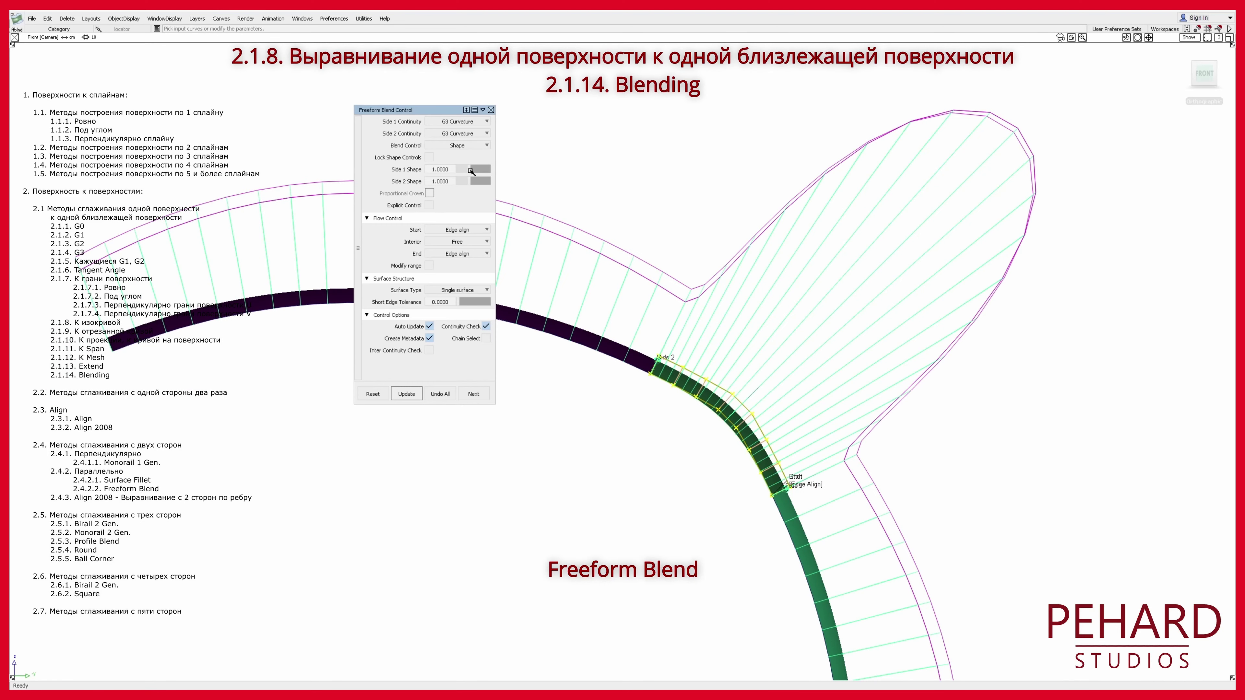
{"action": "left_click_drag", "start_coordinate": [471, 172], "coordinate": [474, 172]}
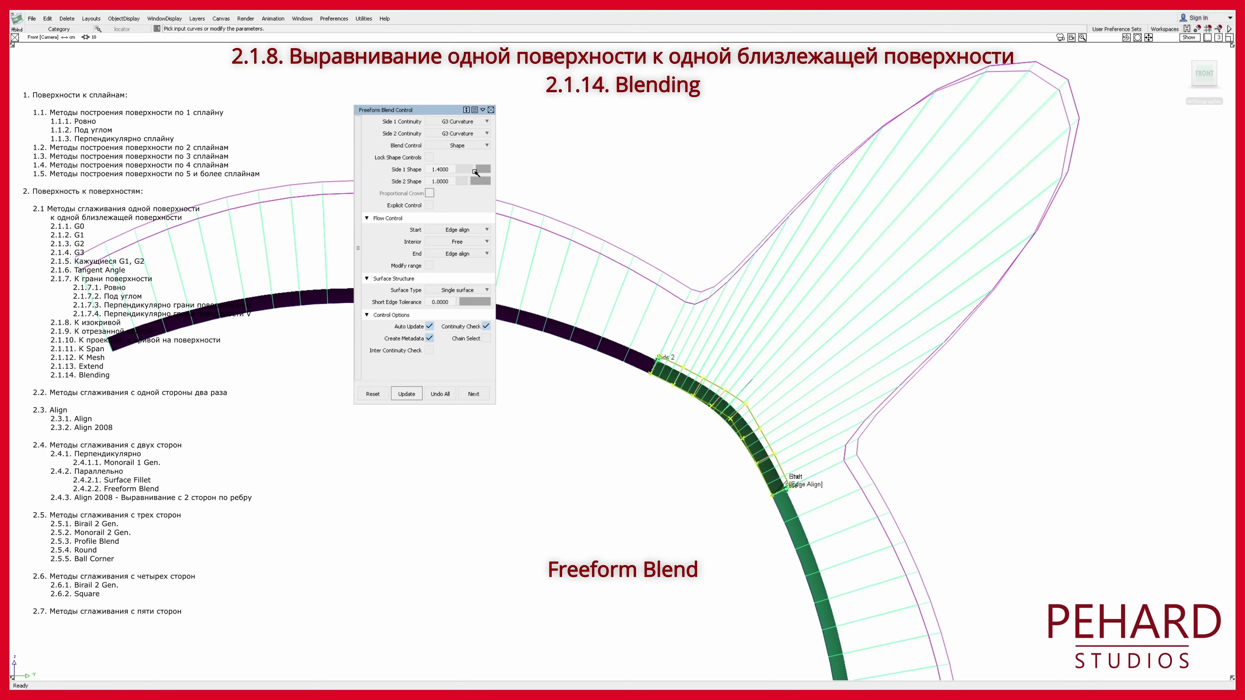
{"action": "left_click_drag", "start_coordinate": [465, 183], "coordinate": [472, 183]}
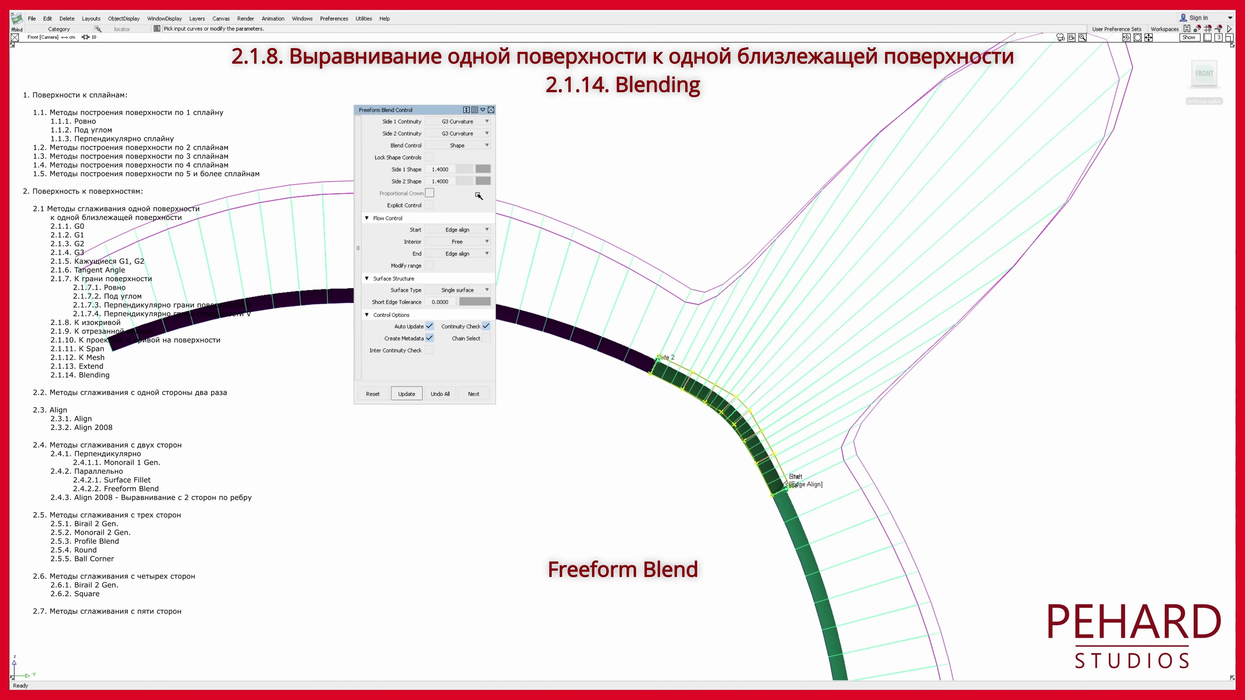
{"action": "scroll", "coordinate": [627, 416], "scroll_direction": "down", "scroll_amount": 2}
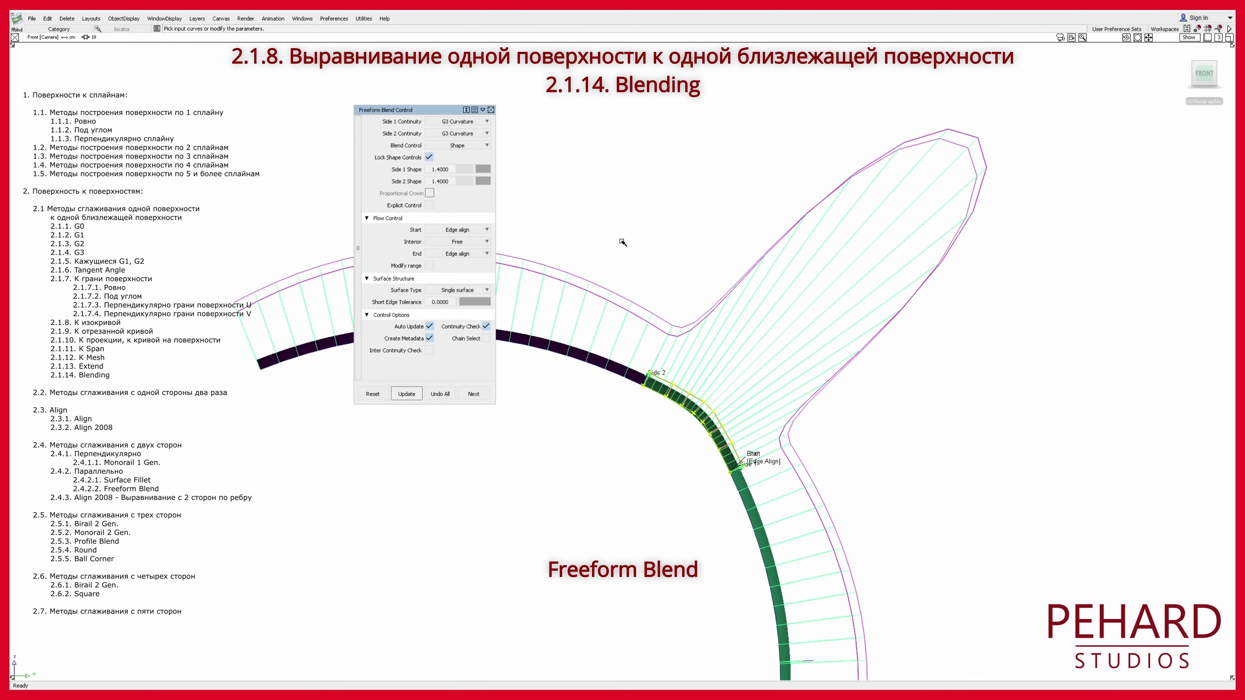
Step: Leave the Freeform Blend and examine its curvature combs across both neighbouring surfaces from several angles
{"action": "left_click_drag", "start_coordinate": [760, 387], "coordinate": [667, 430], "text": "alt+shift"}
{"action": "key", "text": "Escape"}
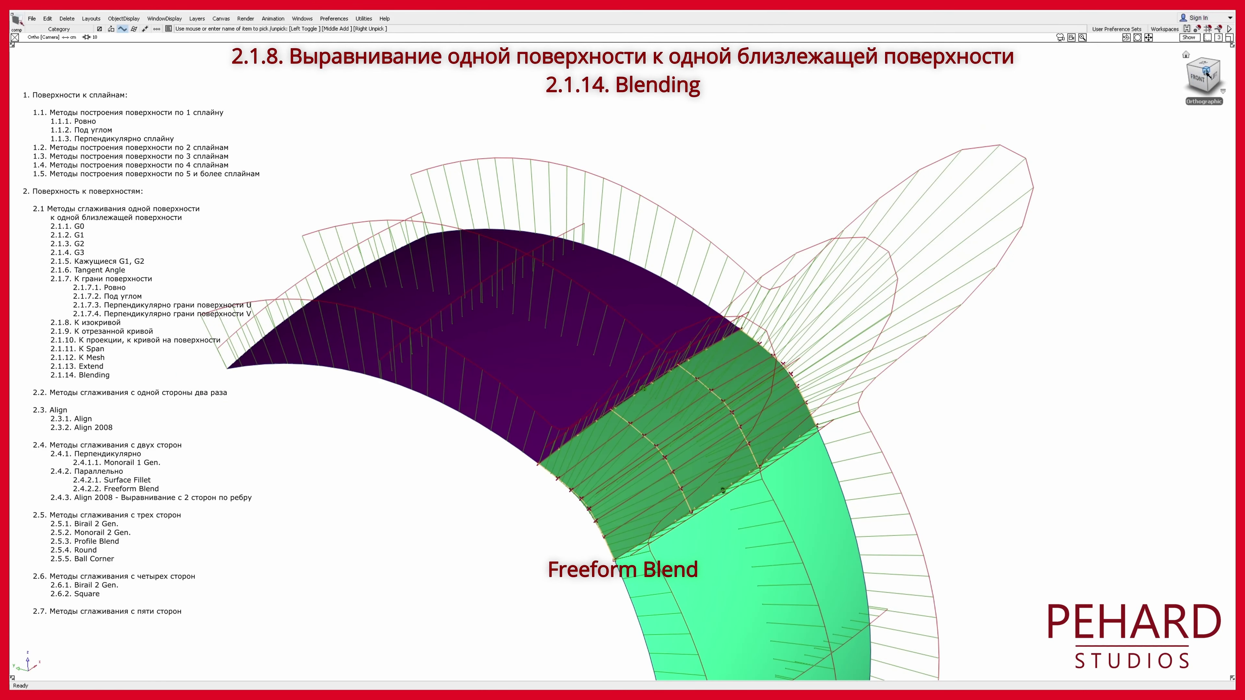
{"action": "left_click", "coordinate": [1206, 72]}
{"action": "middle_click_drag", "start_coordinate": [829, 384], "coordinate": [872, 285], "text": "alt+shift"}
{"action": "scroll", "coordinate": [871, 285], "scroll_direction": "down", "scroll_amount": 1}
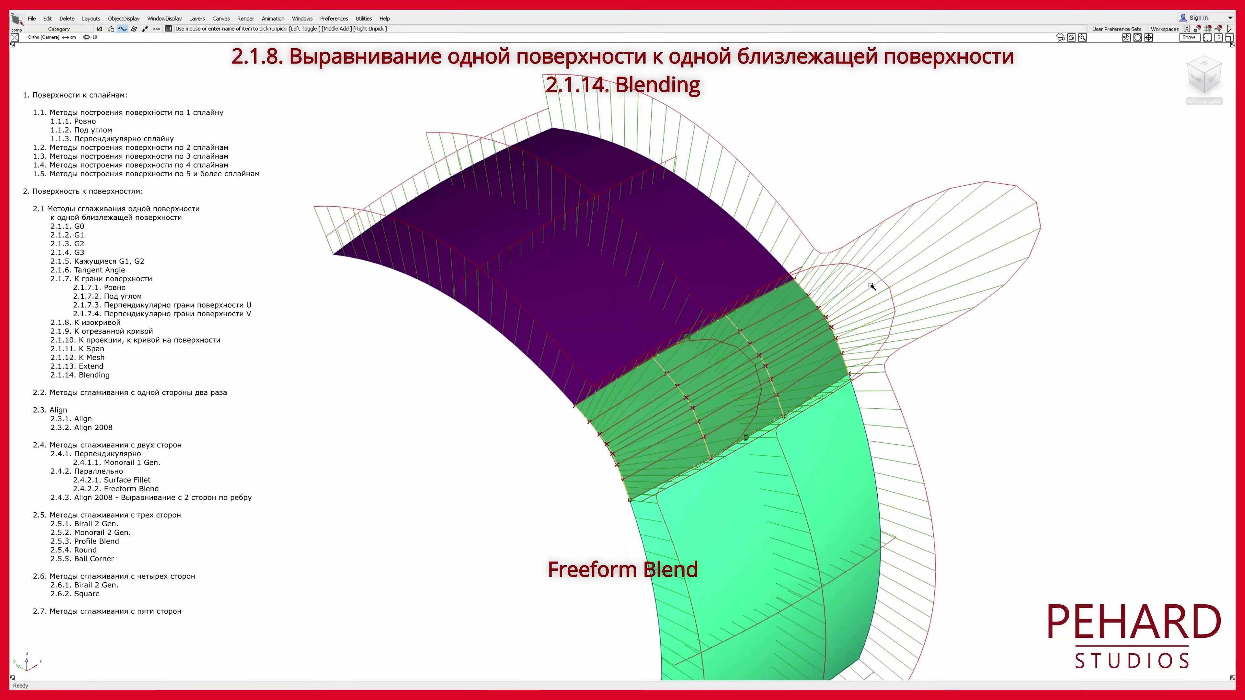
{"action": "left_click_drag", "start_coordinate": [872, 286], "coordinate": [933, 337], "text": "alt+shift"}
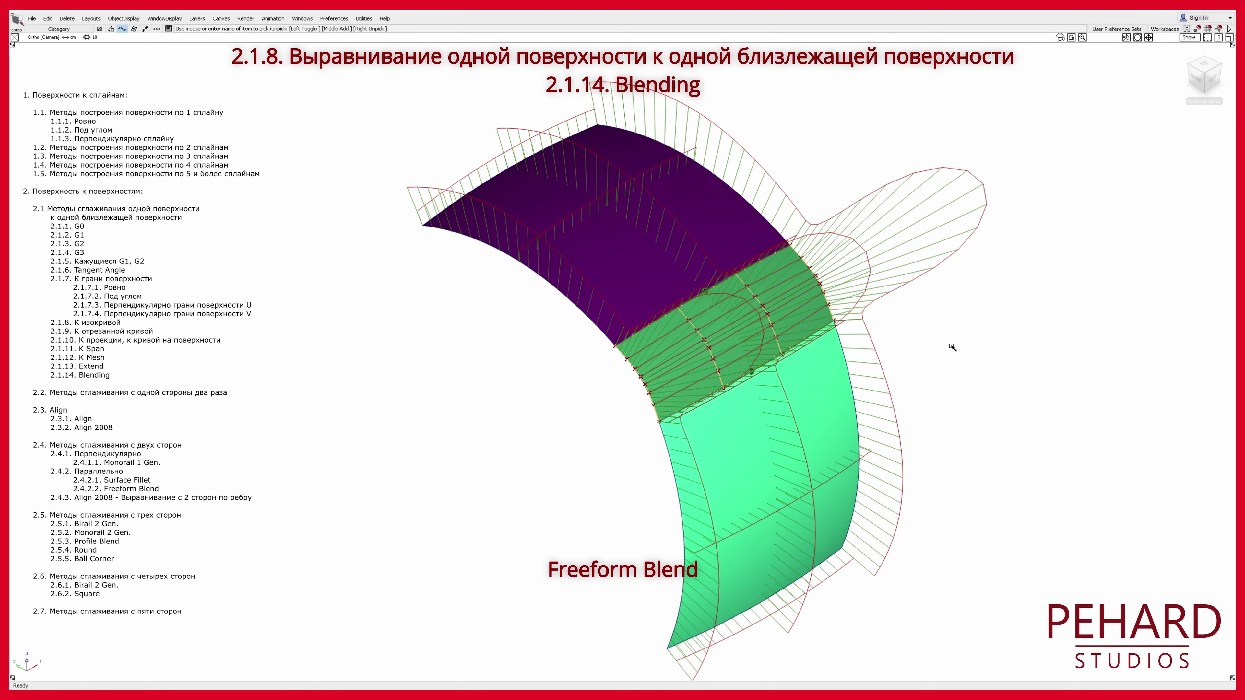
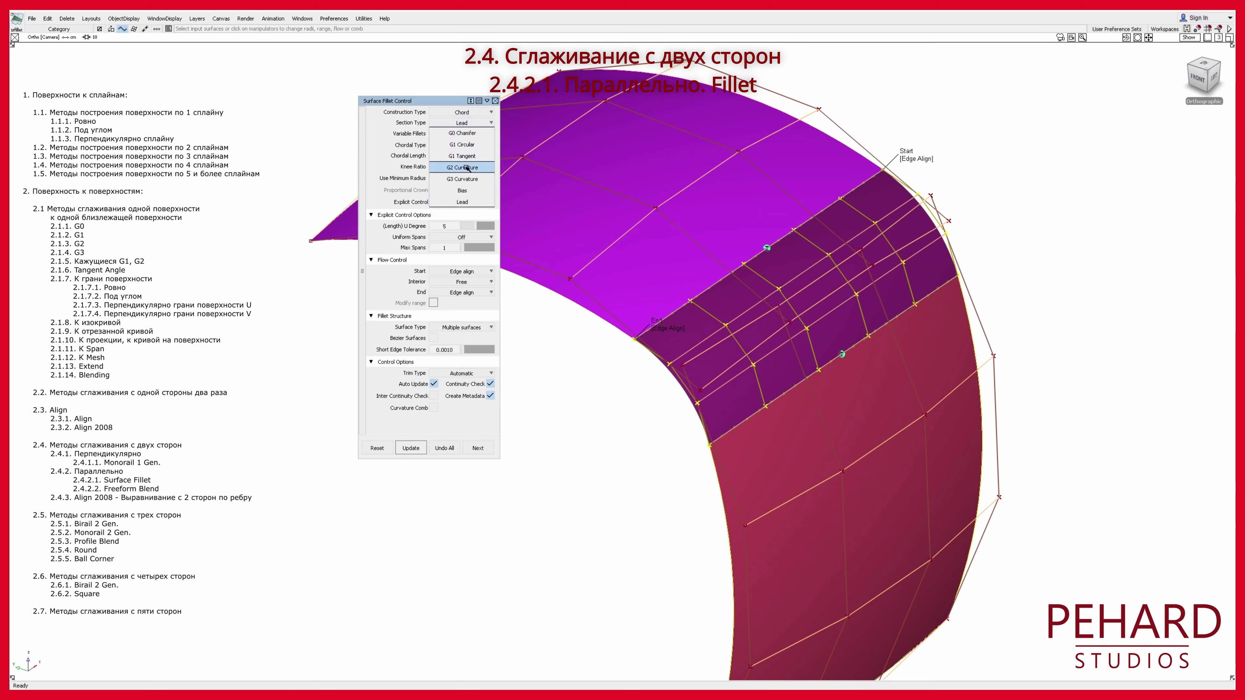
Step: Set the section type of the surface fillet between the two surfaces to G2 Curvature
{"action": "left_click", "coordinate": [467, 167]}
{"action": "scroll", "coordinate": [1043, 230], "scroll_direction": "down", "scroll_amount": 3}
{"action": "key", "text": "Escape"}
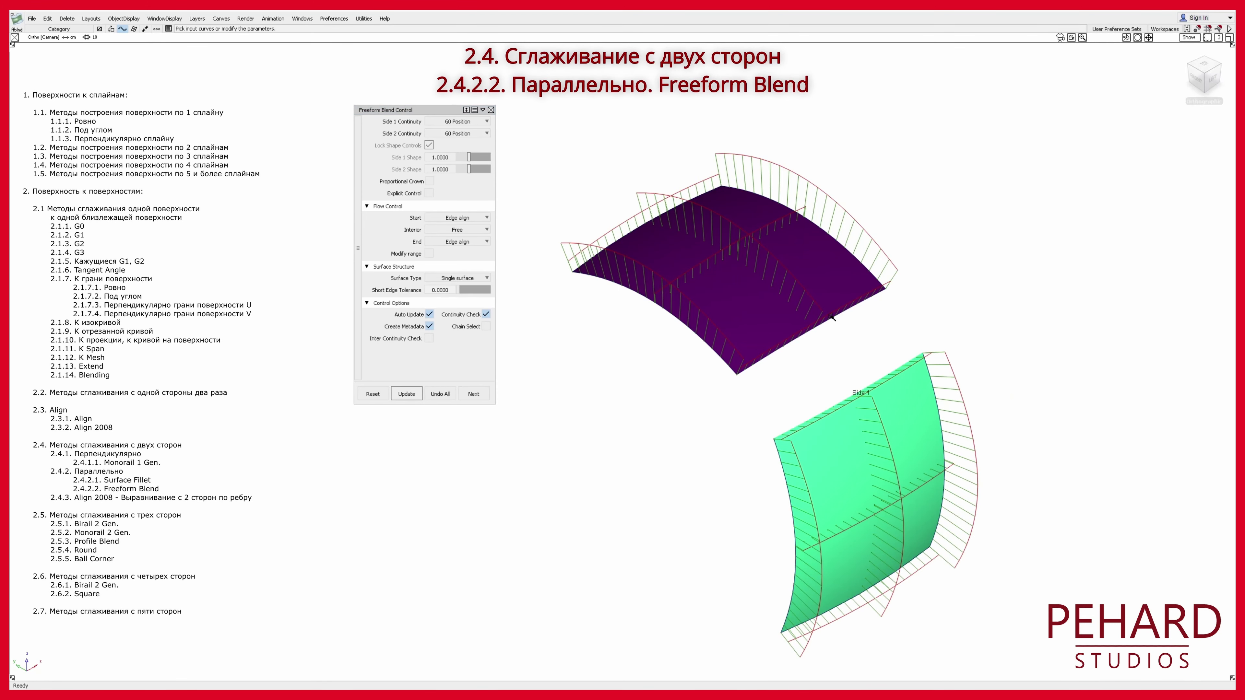
Step: Create a Freeform Blend with G0 Position on both sides between the purple and green surfaces' facing edges, and show its curvature
{"action": "key", "text": "Escape"}
{"action": "left_click_drag", "start_coordinate": [958, 300], "coordinate": [885, 338], "text": "ctrl+shift"}
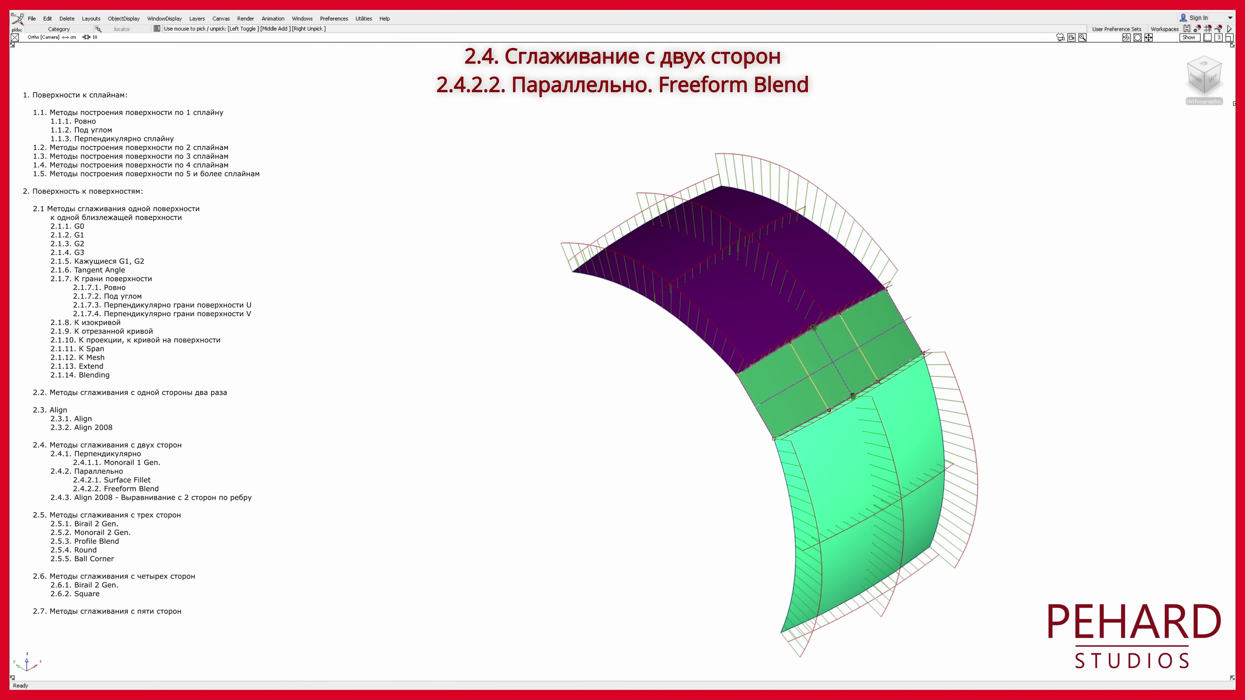
{"action": "left_click", "coordinate": [1195, 79]}
{"action": "left_click", "coordinate": [1215, 65]}
Step: Pick the curvature plots on the blend and both neighbouring surfaces and enlarge their combs
{"action": "left_click_drag", "start_coordinate": [1014, 220], "coordinate": [1189, 599], "text": "ctrl+shift"}
{"action": "left_click", "coordinate": [1196, 78]}
{"action": "right_click_drag", "start_coordinate": [937, 228], "coordinate": [931, 294], "text": "alt+shift"}
{"action": "left_click_drag", "start_coordinate": [931, 295], "coordinate": [828, 339], "text": "alt+shift"}
Step: Reopen the Freeform Blend for editing and set both Side 1 and Side 2 continuity to G1 Tangent
{"action": "left_click", "coordinate": [819, 314]}
{"action": "left_click", "coordinate": [471, 121]}
{"action": "left_click", "coordinate": [471, 140]}
{"action": "left_click", "coordinate": [476, 133]}
{"action": "left_click", "coordinate": [470, 153]}
{"action": "left_click", "coordinate": [1198, 78]}
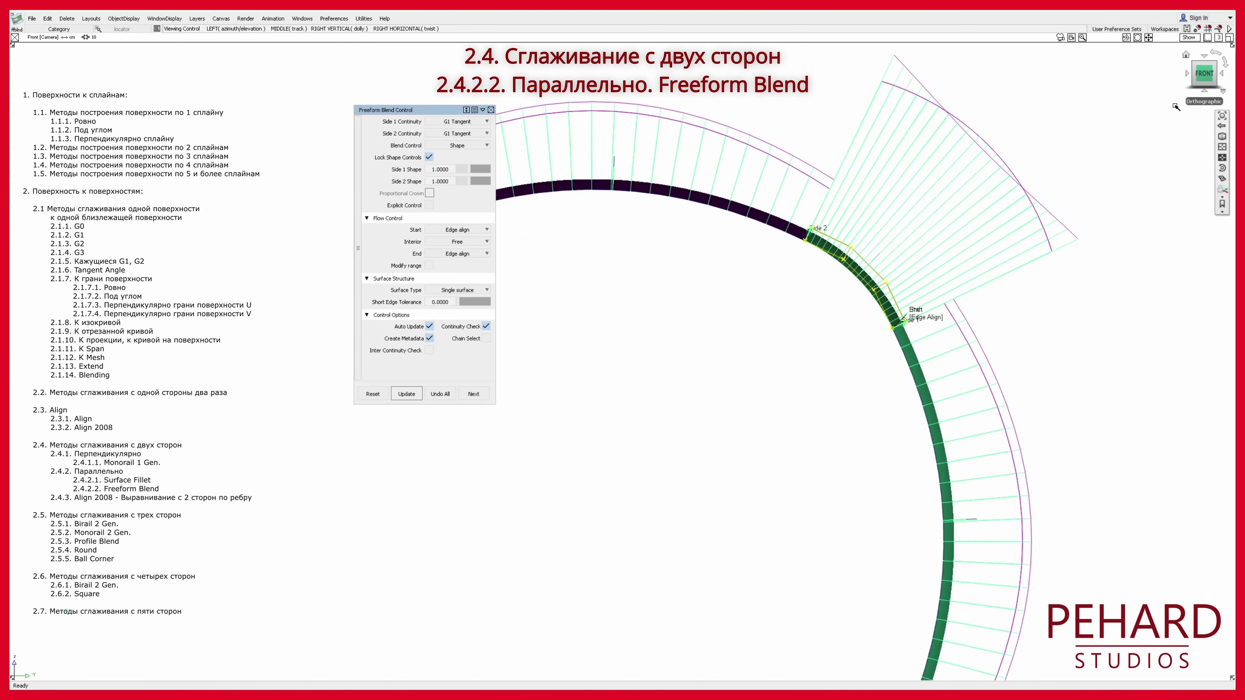
{"action": "left_click_drag", "start_coordinate": [1177, 107], "coordinate": [470, 171], "text": "alt+shift"}
Step: Set both sides of the Freeform Blend to G2 Curvature and turn off Lock Shape Controls
{"action": "left_click", "coordinate": [485, 123]}
{"action": "left_click", "coordinate": [475, 155]}
{"action": "left_click", "coordinate": [469, 133]}
{"action": "left_click", "coordinate": [467, 167]}
{"action": "left_click", "coordinate": [1201, 79]}
{"action": "left_click", "coordinate": [1196, 76]}
{"action": "right_click_drag", "start_coordinate": [719, 388], "coordinate": [690, 392], "text": "alt+shift"}
{"action": "middle_click_drag", "start_coordinate": [690, 392], "coordinate": [852, 350], "text": "alt+shift"}
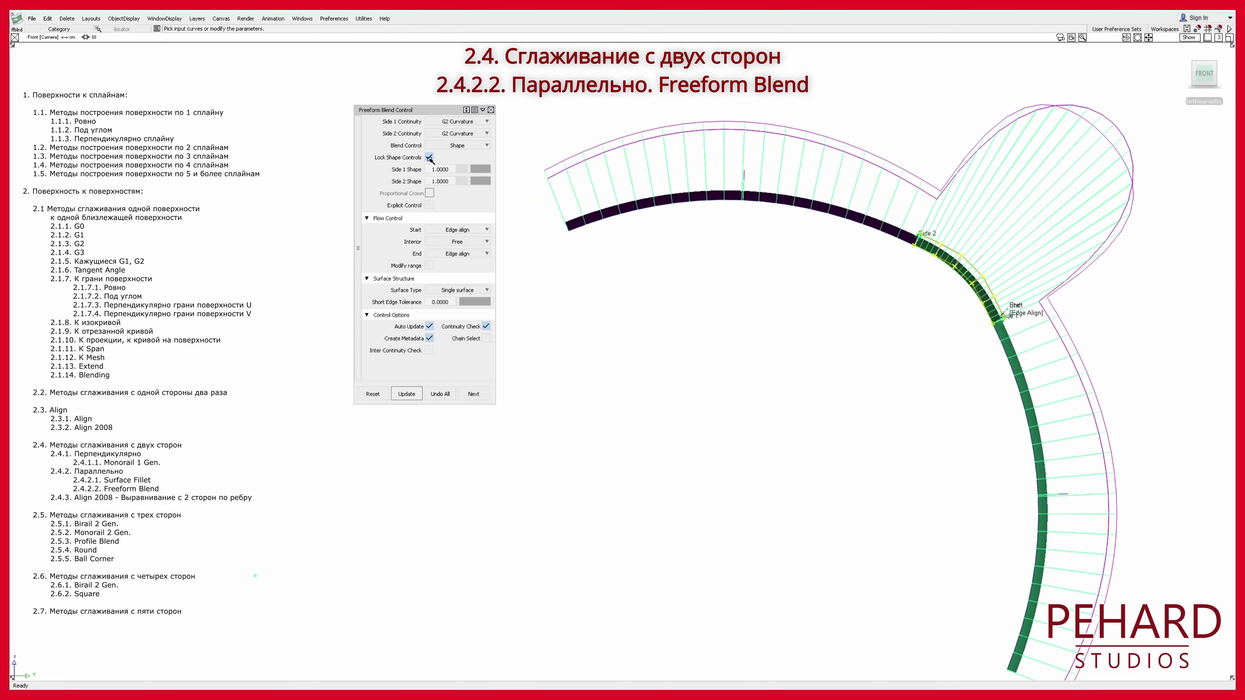
{"action": "left_click", "coordinate": [429, 158]}
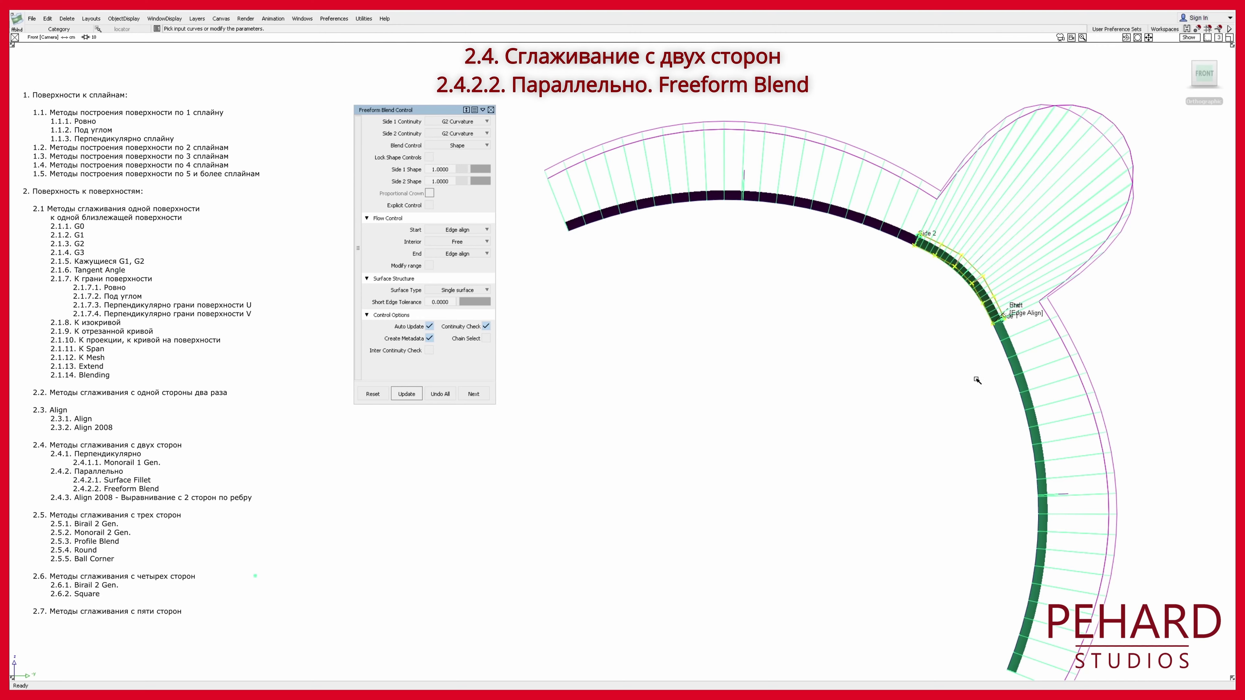
Step: Try changing the light green surface's length at its blend edge with Extend
{"action": "right_click_drag", "start_coordinate": [977, 381], "coordinate": [914, 336], "text": "alt+shift"}
{"action": "left_click_drag", "start_coordinate": [914, 337], "coordinate": [837, 345], "text": "alt+shift"}
{"action": "left_click", "coordinate": [820, 339]}
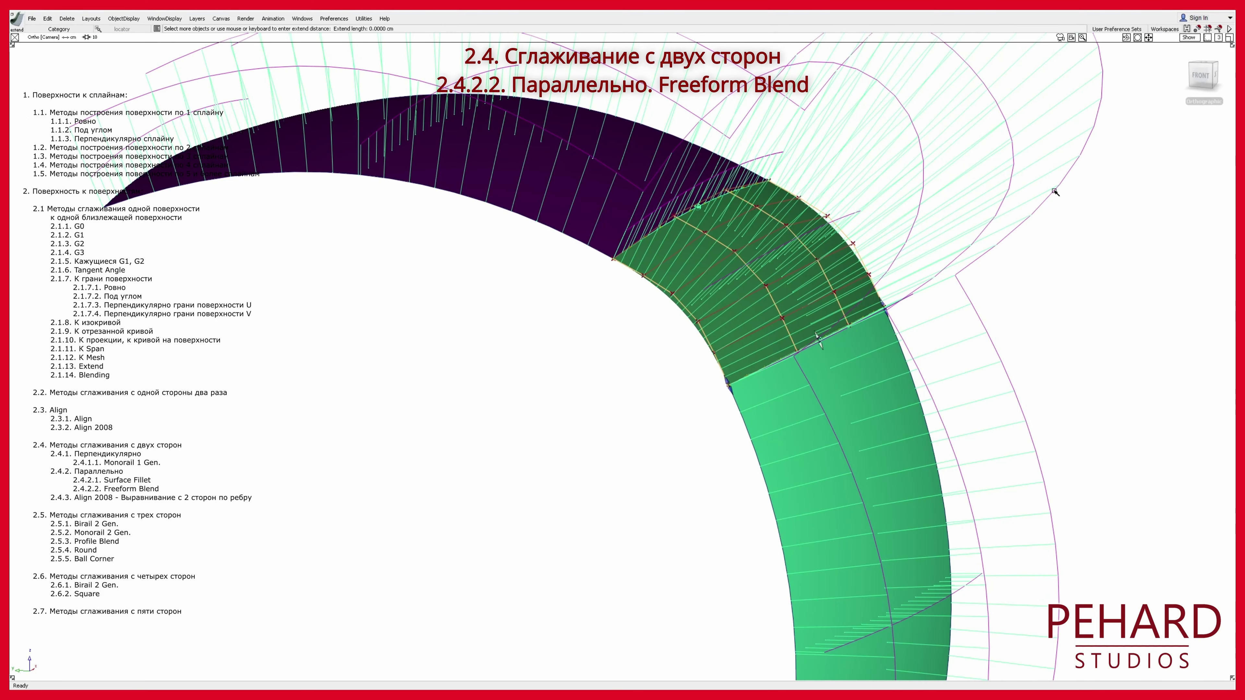
{"action": "left_click_drag", "start_coordinate": [687, 471], "coordinate": [751, 482], "text": "alt+shift"}
{"action": "left_click_drag", "start_coordinate": [946, 339], "coordinate": [985, 371]}
Step: Try changing the purple surface's length at its blend edge with Extend
{"action": "left_click_drag", "start_coordinate": [681, 275], "coordinate": [638, 290], "text": "alt+shift"}
{"action": "left_click", "coordinate": [639, 291]}
{"action": "left_click", "coordinate": [1204, 75]}
{"action": "left_click_drag", "start_coordinate": [606, 130], "coordinate": [579, 115]}
Step: Reopen the Freeform Blend for editing and reapply G2 Curvature as its Side 1 continuity
{"action": "middle_click_drag", "start_coordinate": [579, 115], "coordinate": [594, 197], "text": "alt+shift"}
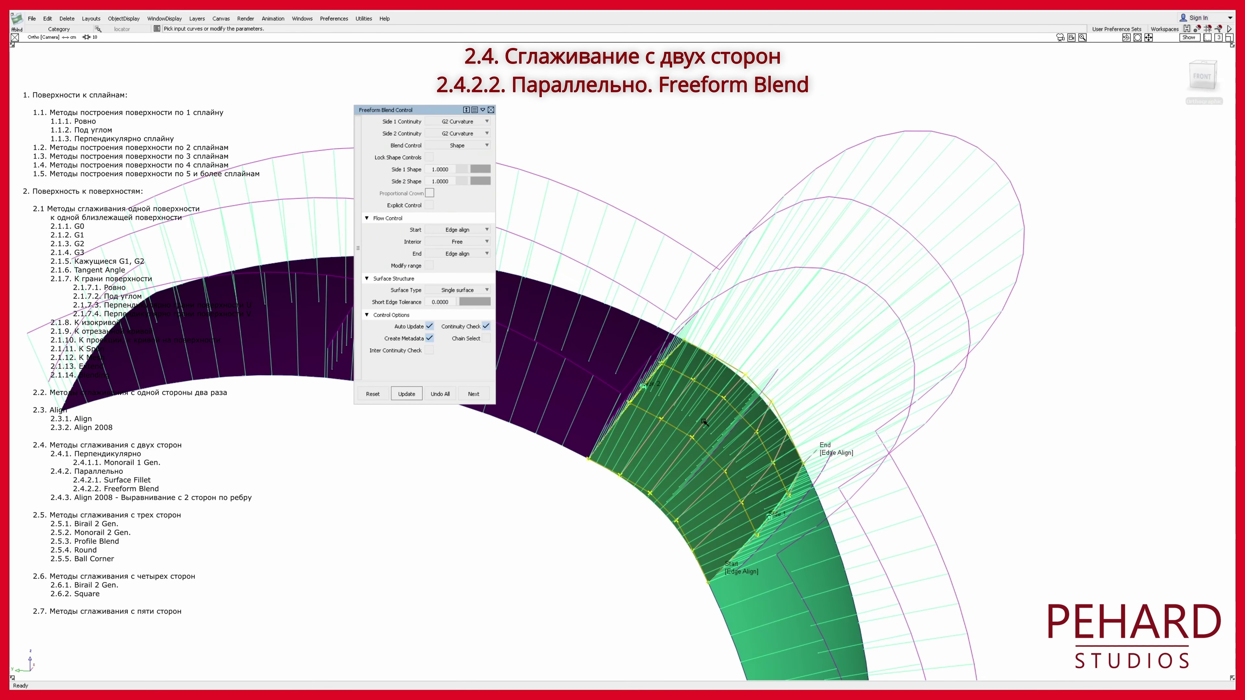
{"action": "left_click", "coordinate": [458, 121]}
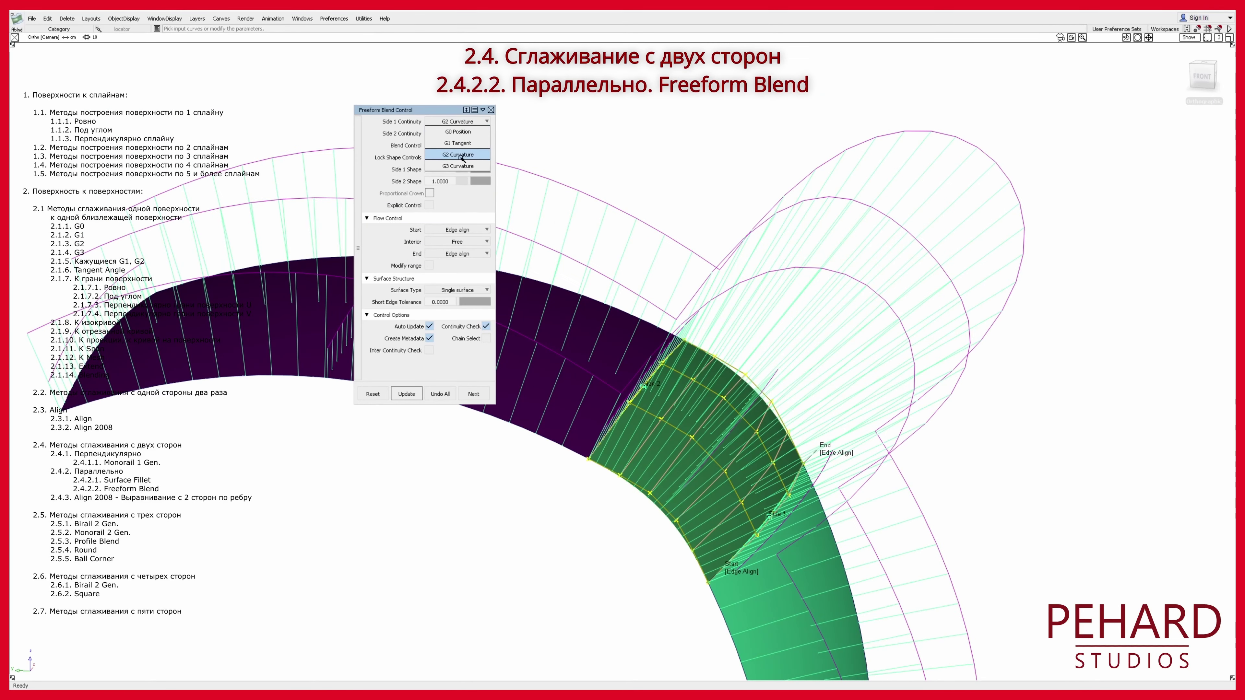
{"action": "left_click", "coordinate": [460, 155]}
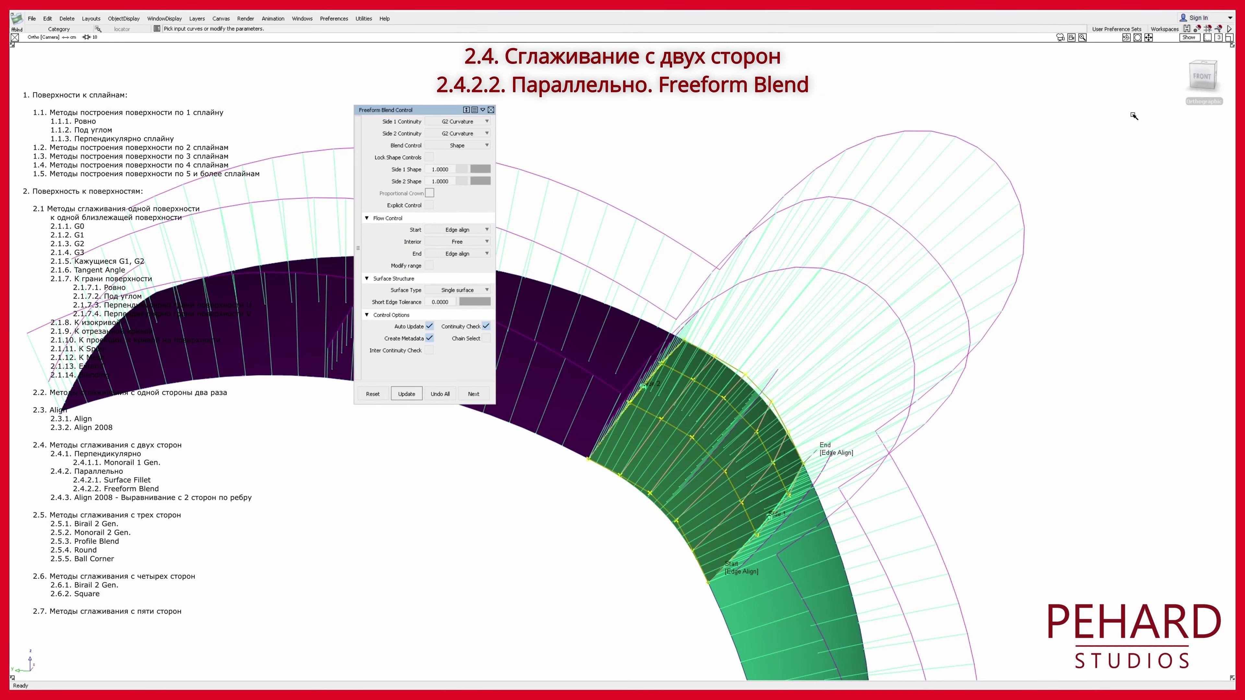
{"action": "left_click", "coordinate": [1203, 75]}
Step: Reset the Blending options of Align 2008 and set the alignment continuity to Curvature
{"action": "left_click_drag", "start_coordinate": [471, 171], "coordinate": [474, 181]}
{"action": "scroll", "coordinate": [626, 417], "scroll_direction": "down", "scroll_amount": 2}
{"action": "left_click_drag", "start_coordinate": [777, 378], "coordinate": [874, 293], "text": "alt+shift"}
{"action": "middle_click_drag", "start_coordinate": [875, 292], "coordinate": [867, 286], "text": "alt+shift"}
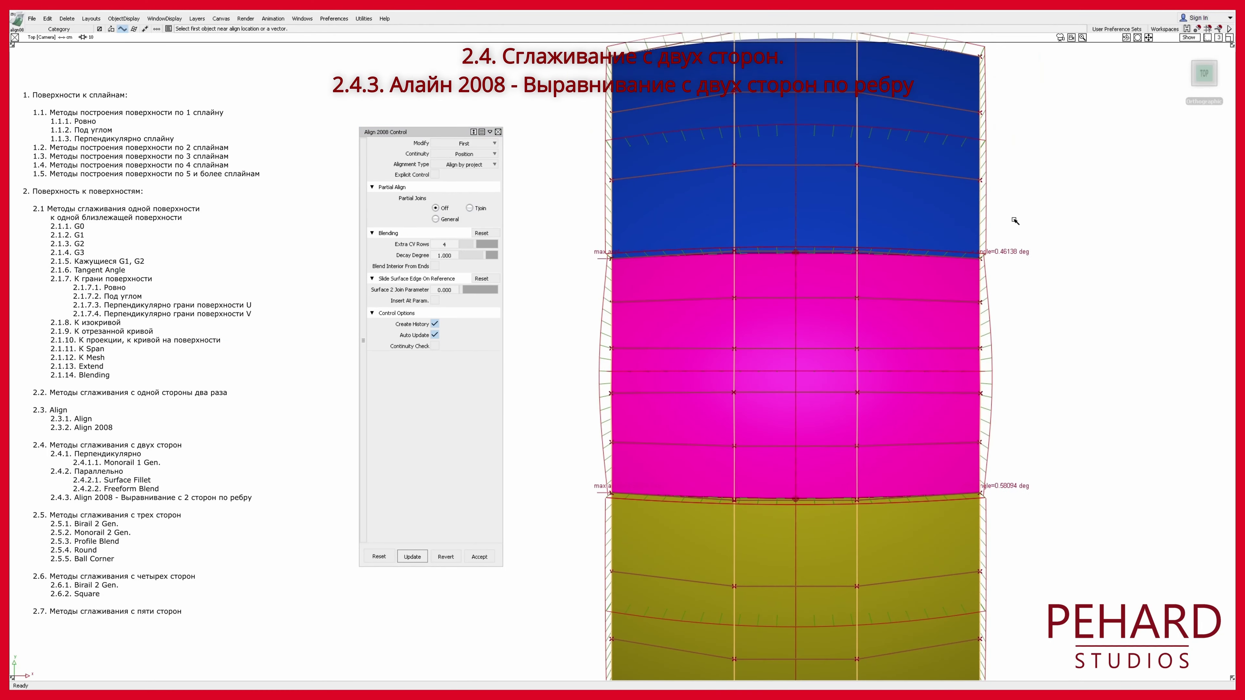
{"action": "left_click_drag", "start_coordinate": [1015, 221], "coordinate": [1122, 147], "text": "alt+shift"}
{"action": "right_click_drag", "start_coordinate": [1123, 147], "coordinate": [1162, 147], "text": "alt+shift"}
{"action": "left_click_drag", "start_coordinate": [1162, 148], "coordinate": [1162, 196], "text": "alt+shift"}
{"action": "left_click", "coordinate": [478, 235]}
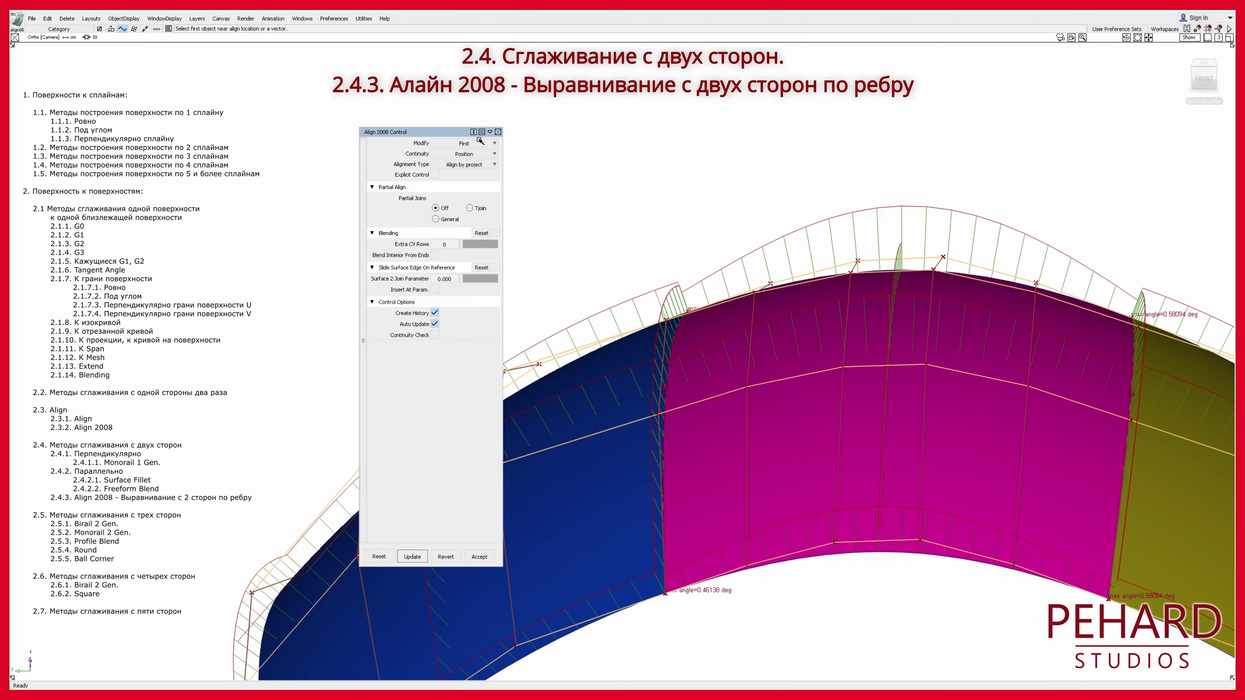
{"action": "left_click", "coordinate": [468, 154]}
{"action": "left_click", "coordinate": [476, 167]}
Step: Align the magenta surface's opposite edges to the blue and olive surfaces with Curvature continuity
{"action": "left_click", "coordinate": [665, 492]}
{"action": "left_click", "coordinate": [671, 506]}
{"action": "left_click", "coordinate": [663, 480]}
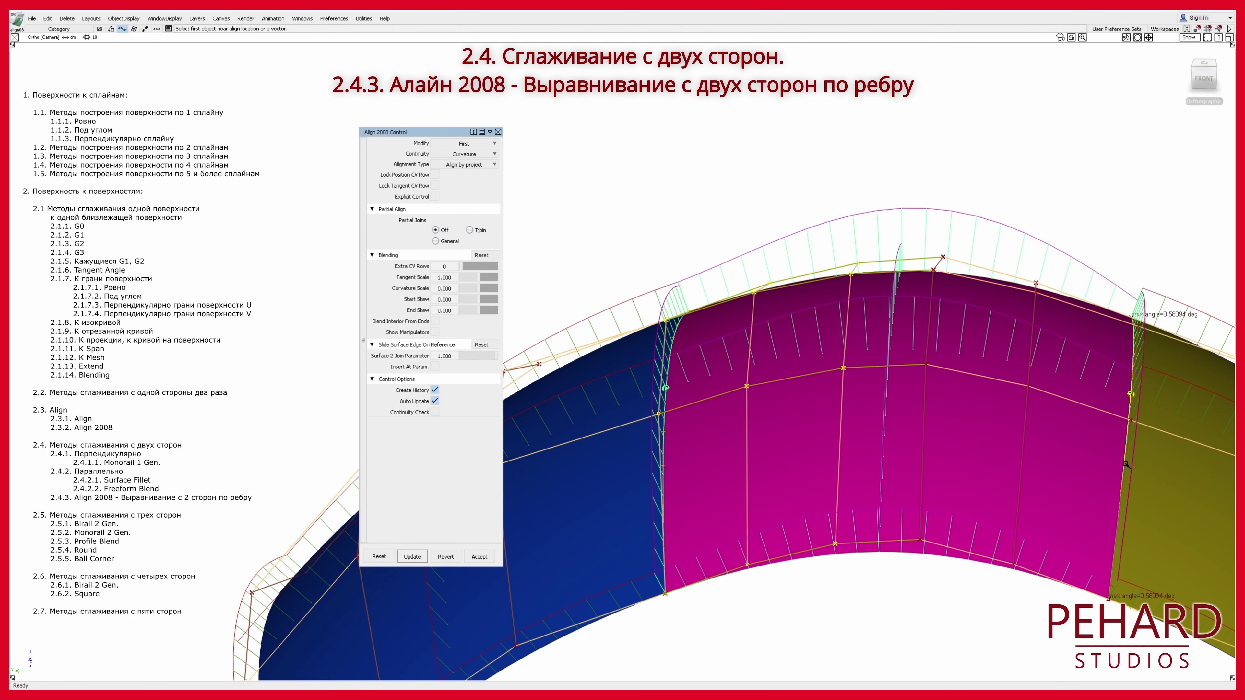
{"action": "left_click", "coordinate": [1128, 465]}
{"action": "left_click", "coordinate": [1137, 476]}
{"action": "left_click", "coordinate": [1131, 450]}
{"action": "left_click", "coordinate": [1136, 452]}
{"action": "right_click_drag", "start_coordinate": [820, 398], "coordinate": [631, 314], "text": "alt+shift"}
{"action": "left_click_drag", "start_coordinate": [631, 314], "coordinate": [820, 397], "text": "alt+shift"}
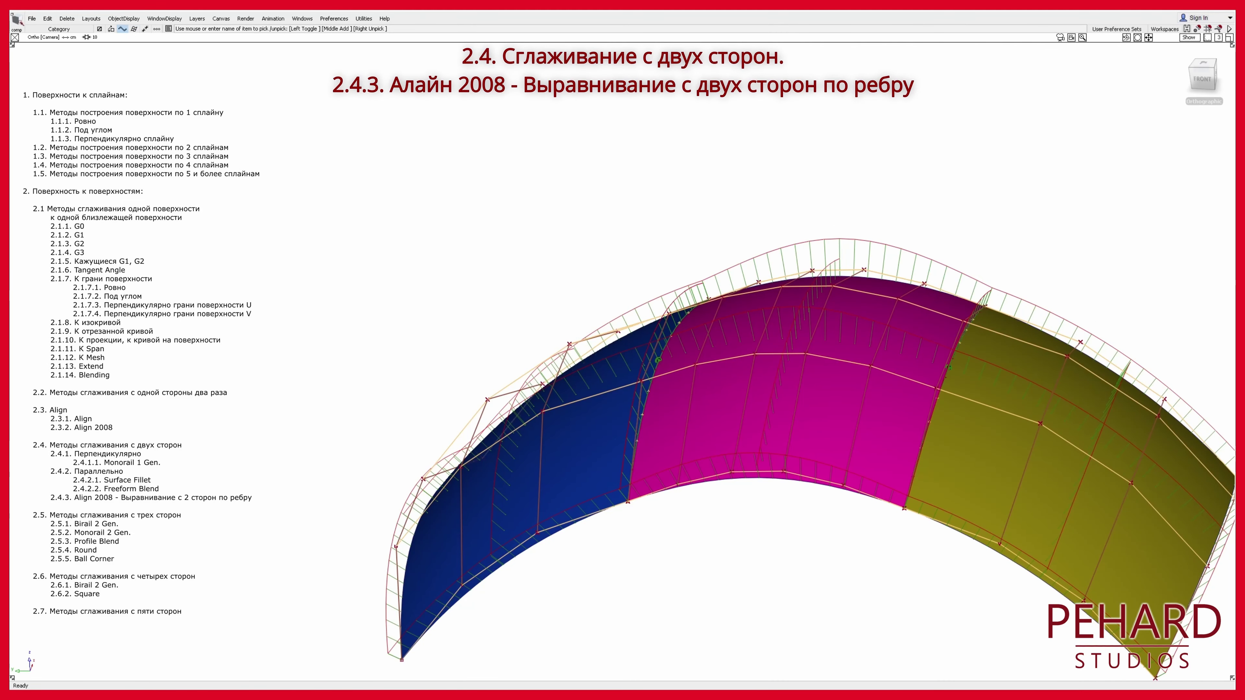
Step: Delete the magenta surface between the blue and olive surfaces
{"action": "left_click", "coordinate": [122, 28]}
{"action": "left_click", "coordinate": [469, 154]}
{"action": "left_click", "coordinate": [470, 154]}
{"action": "left_click_drag", "start_coordinate": [742, 378], "coordinate": [742, 412], "text": "ctrl+shift"}
{"action": "left_click", "coordinate": [743, 412]}
{"action": "key", "text": "Delete"}
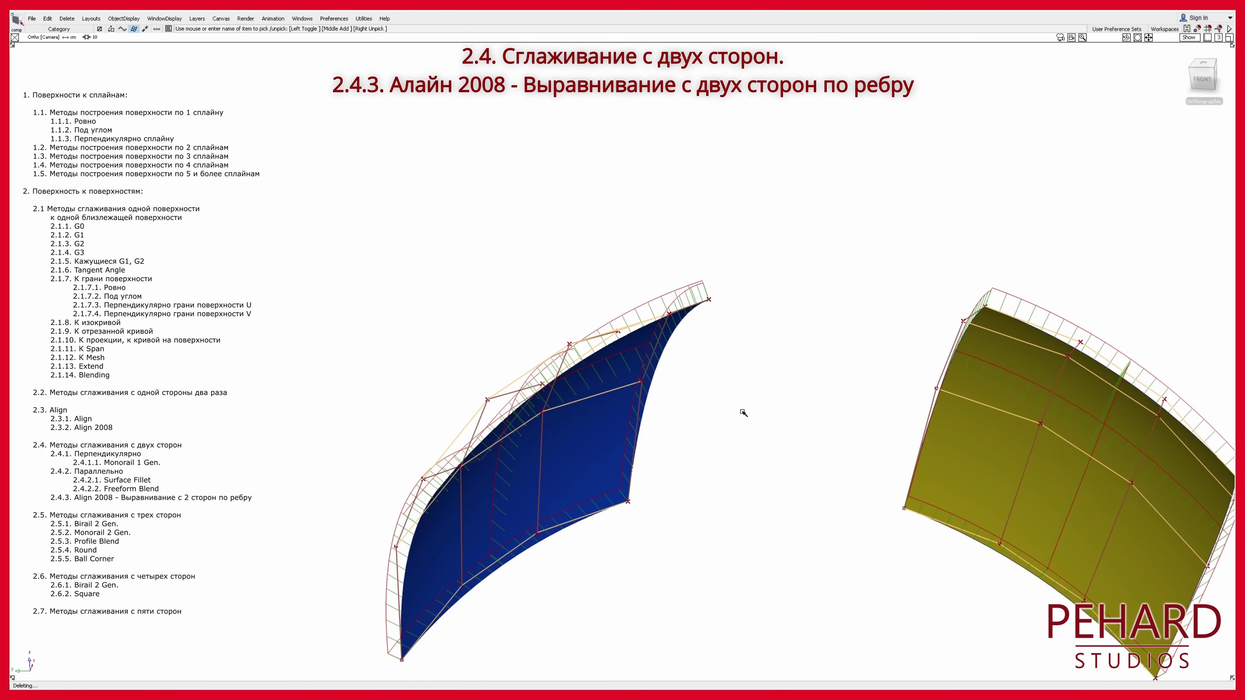
Step: Create a Freeform Blend between the facing edges of the blue and olive surfaces with G2 Curvature on both sides and Explicit Control off
{"action": "right_click_drag", "start_coordinate": [743, 412], "coordinate": [746, 433], "text": "ctrl+shift"}
{"action": "left_click", "coordinate": [490, 155]}
{"action": "left_click", "coordinate": [463, 190]}
{"action": "left_click", "coordinate": [434, 227]}
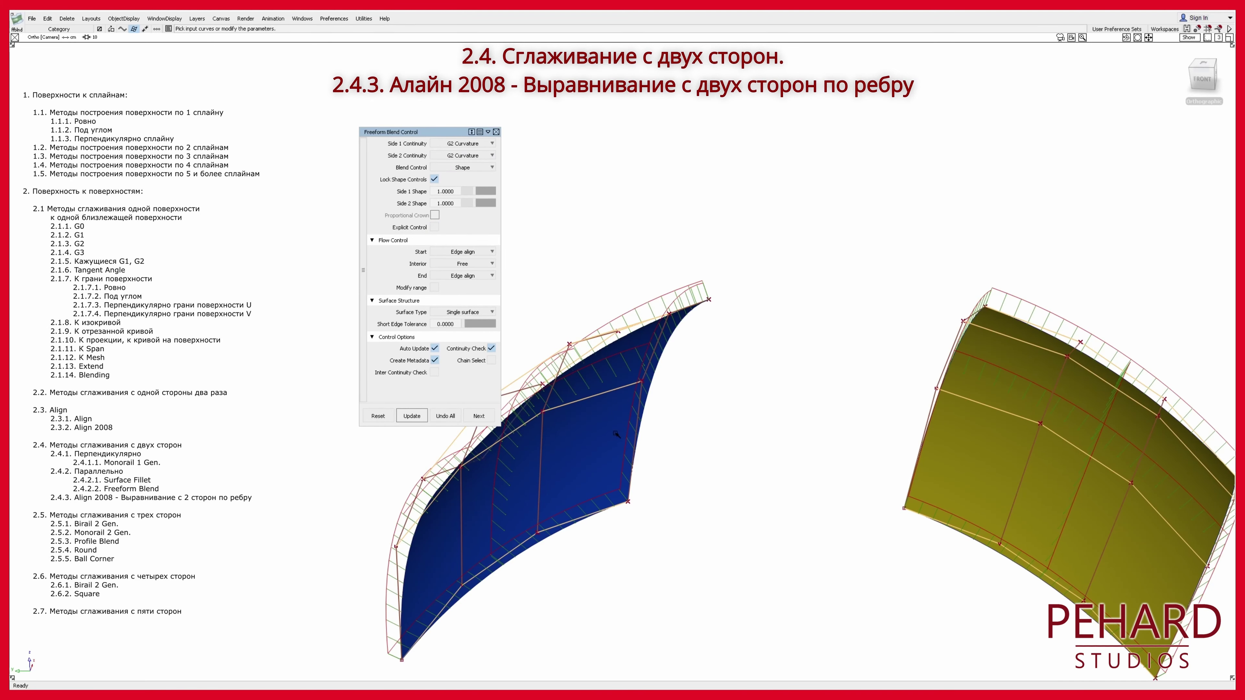
{"action": "left_click", "coordinate": [639, 431]}
{"action": "left_click", "coordinate": [926, 435]}
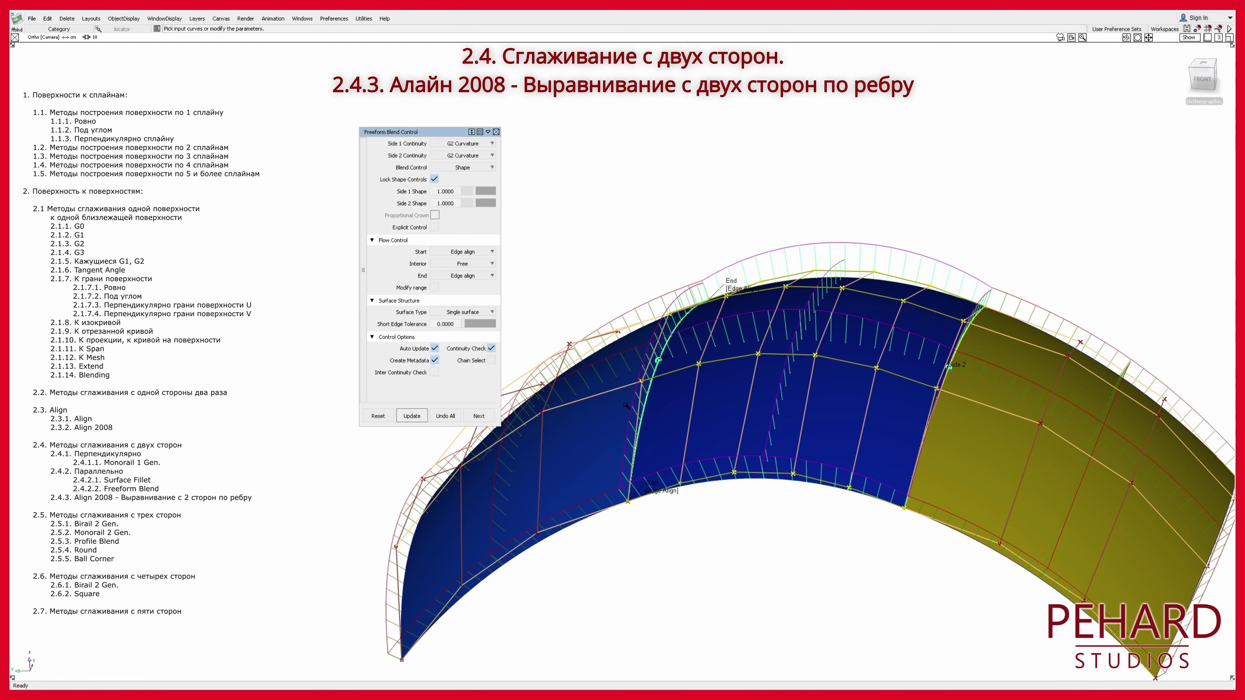
Step: Set both Side 1 and Side 2 continuity of the Freeform Blend to G3 Curvature
{"action": "left_click", "coordinate": [1202, 78]}
{"action": "left_click", "coordinate": [473, 144]}
{"action": "left_click", "coordinate": [472, 192]}
{"action": "left_click", "coordinate": [473, 156]}
{"action": "left_click", "coordinate": [472, 202]}
{"action": "left_click_drag", "start_coordinate": [810, 319], "coordinate": [805, 360], "text": "alt+shift"}
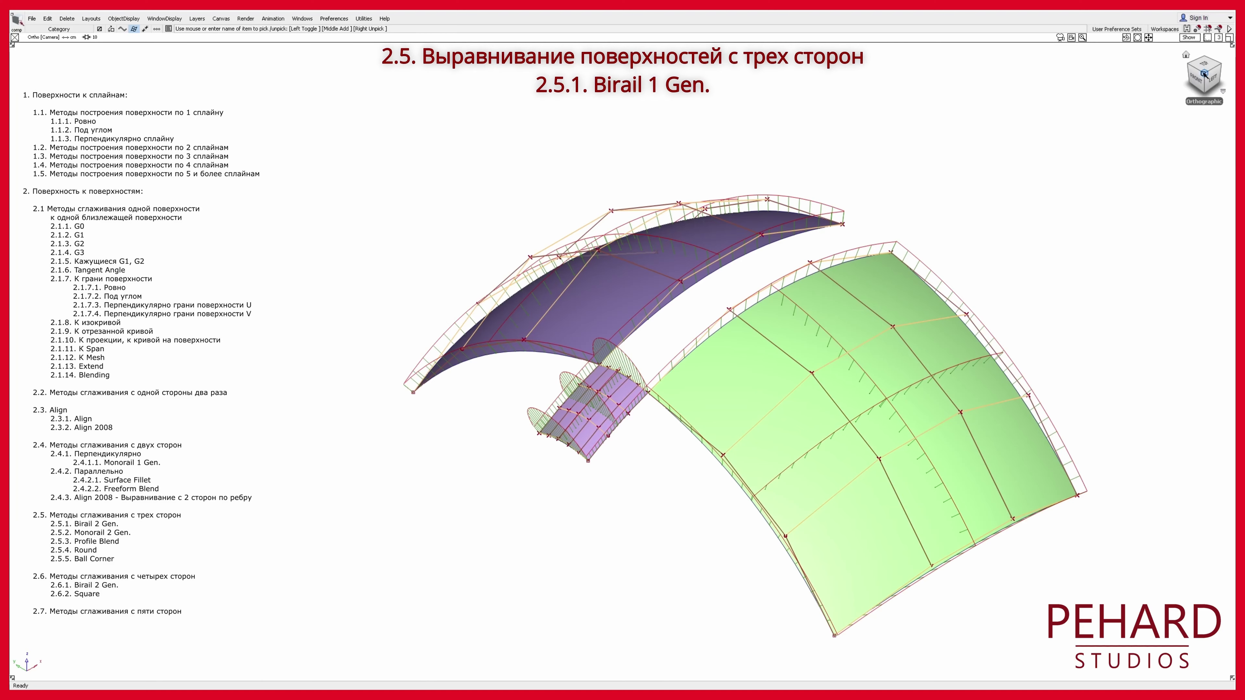
Step: Create a G2 Curvature Birail 1 Gen. surface from the small lilac surface's edge along the facing edges of the light green and purple surfaces
{"action": "left_click", "coordinate": [1207, 66]}
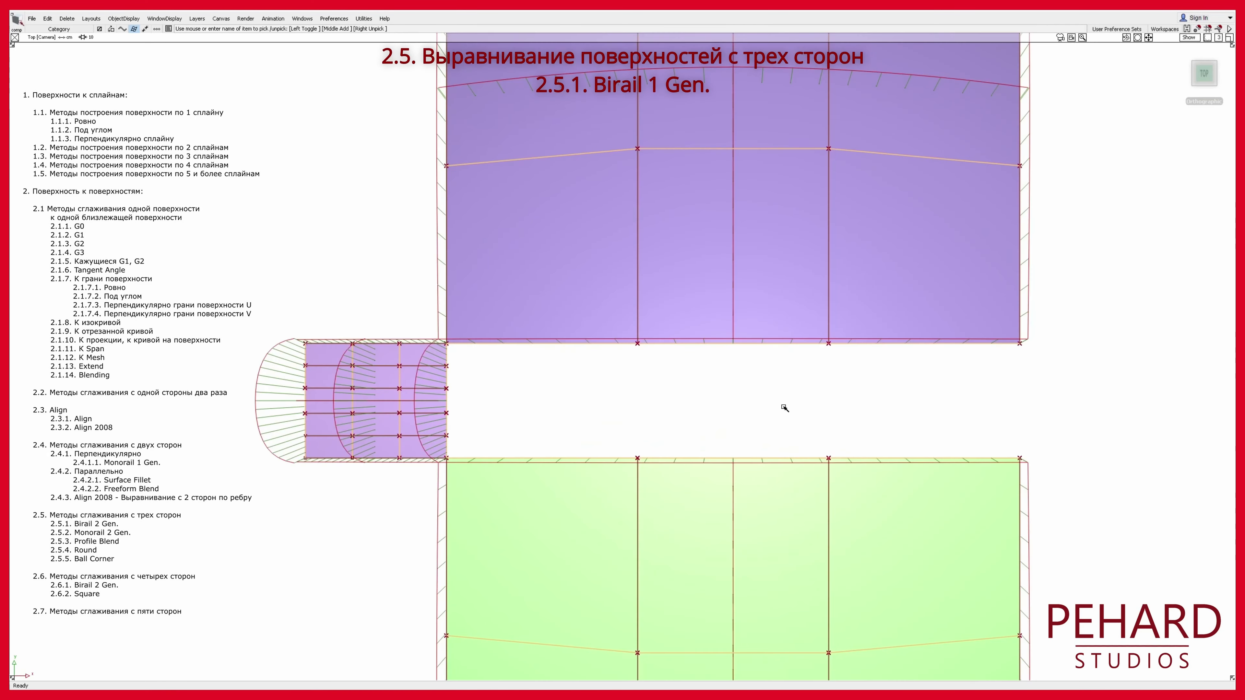
{"action": "middle_click_drag", "start_coordinate": [563, 360], "coordinate": [645, 351], "text": "alt+shift"}
{"action": "right_click_drag", "start_coordinate": [645, 350], "coordinate": [680, 368], "text": "alt+shift"}
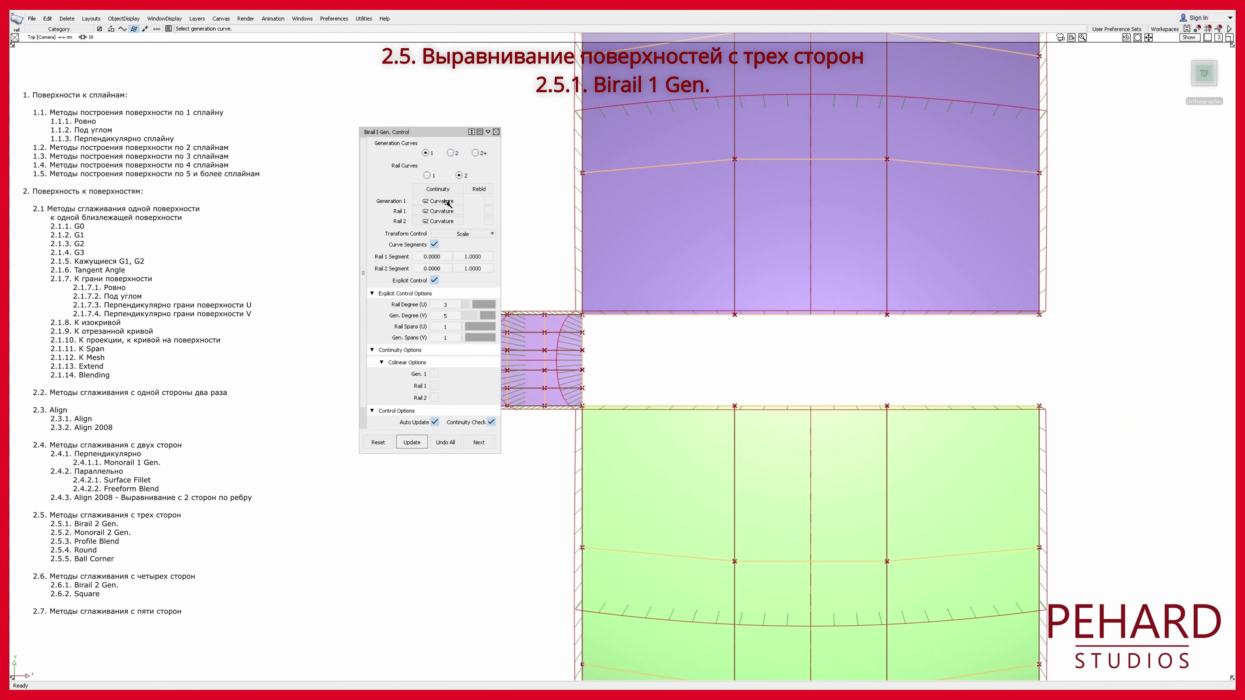
{"action": "left_click", "coordinate": [583, 361]}
{"action": "left_click", "coordinate": [659, 406]}
{"action": "left_click", "coordinate": [685, 316]}
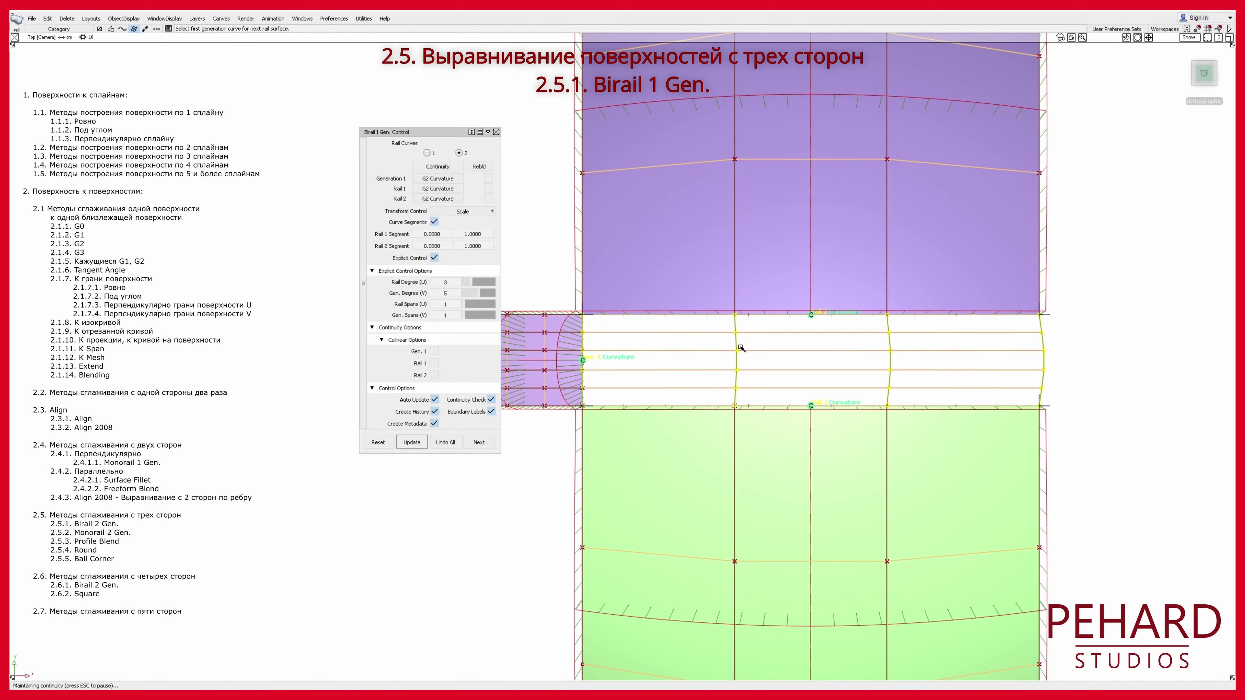
{"action": "left_click", "coordinate": [1195, 83]}
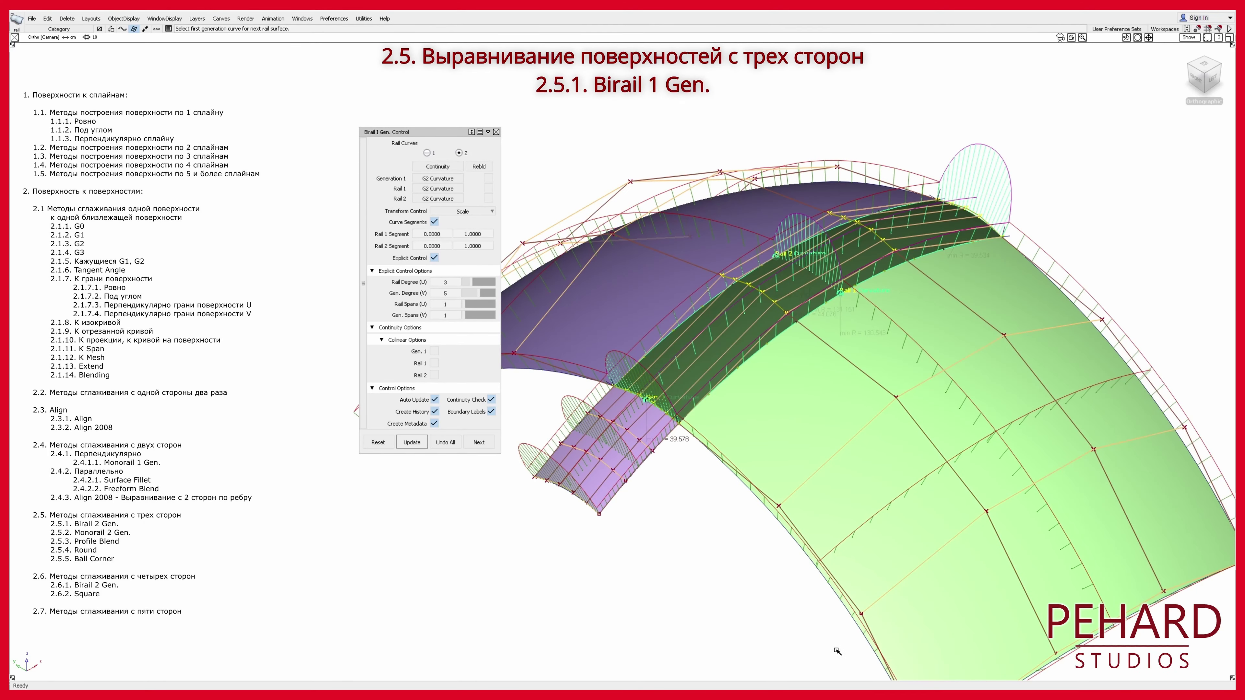
{"action": "left_click_drag", "start_coordinate": [837, 651], "coordinate": [785, 679], "text": "ctrl+shift"}
{"action": "left_click", "coordinate": [715, 340]}
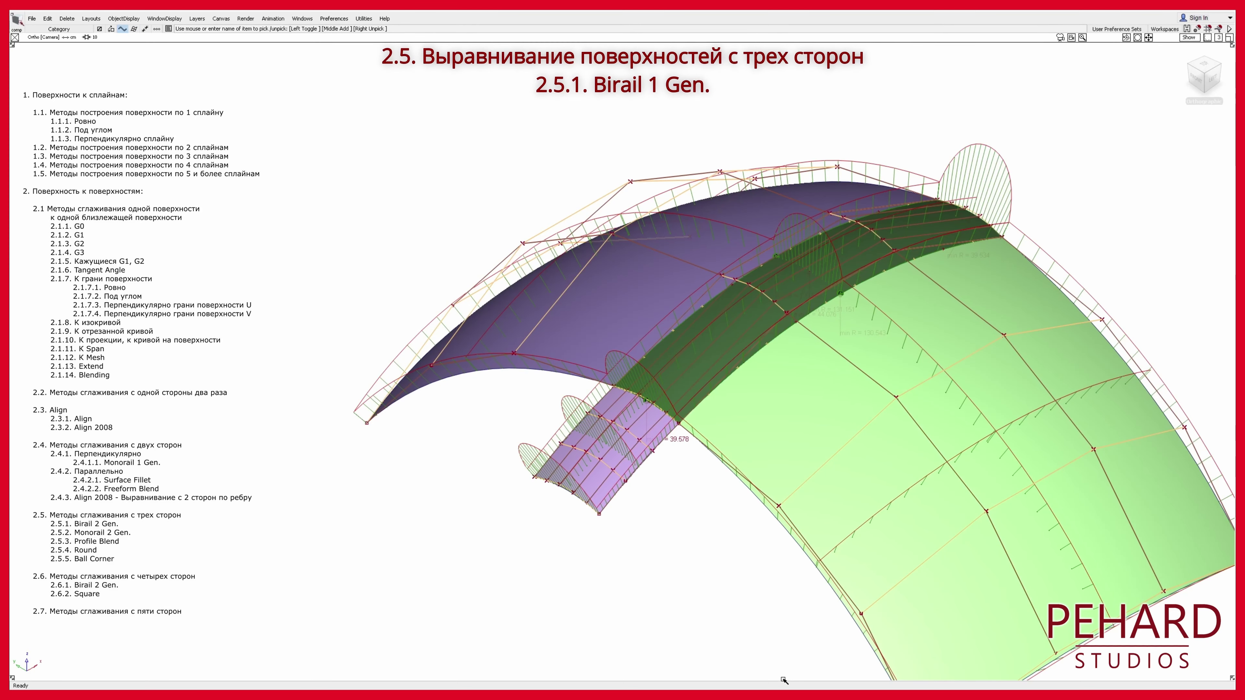
Step: Inspect the dark green Birail surface from several views and delete it
{"action": "right_click_drag", "start_coordinate": [733, 584], "coordinate": [763, 503], "text": "alt+shift"}
{"action": "middle_click_drag", "start_coordinate": [763, 503], "coordinate": [709, 406], "text": "alt+shift"}
{"action": "left_click", "coordinate": [1196, 68]}
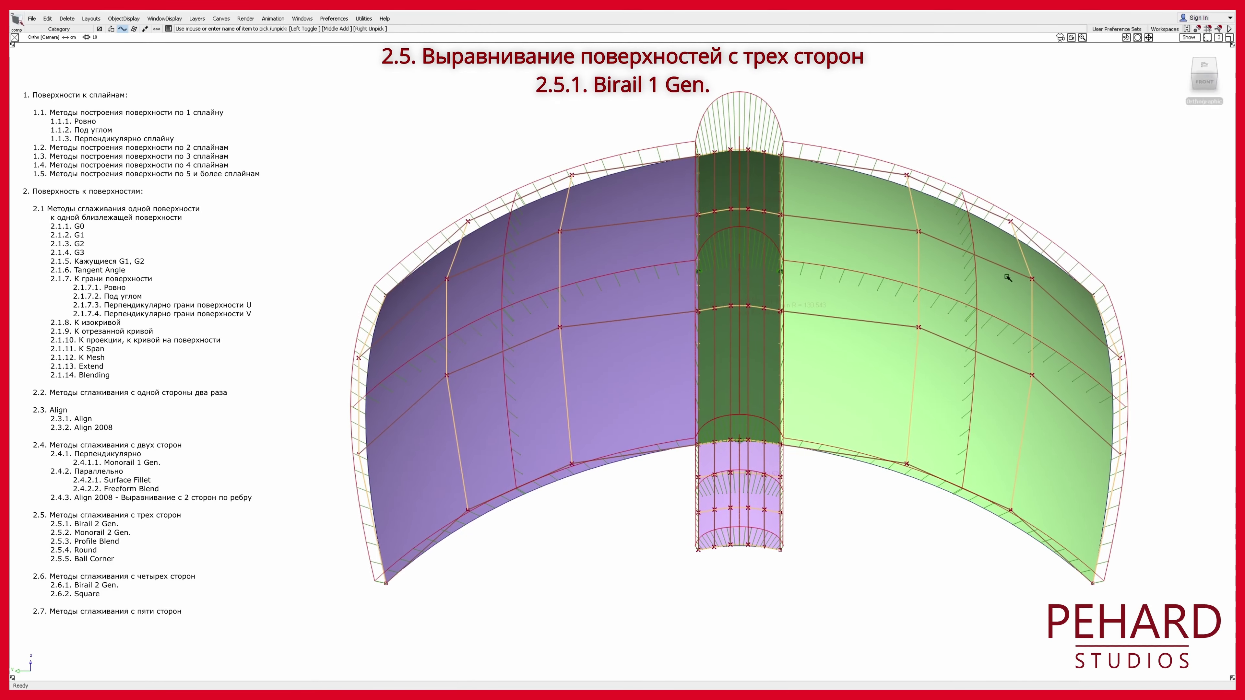
{"action": "left_click", "coordinate": [1212, 63]}
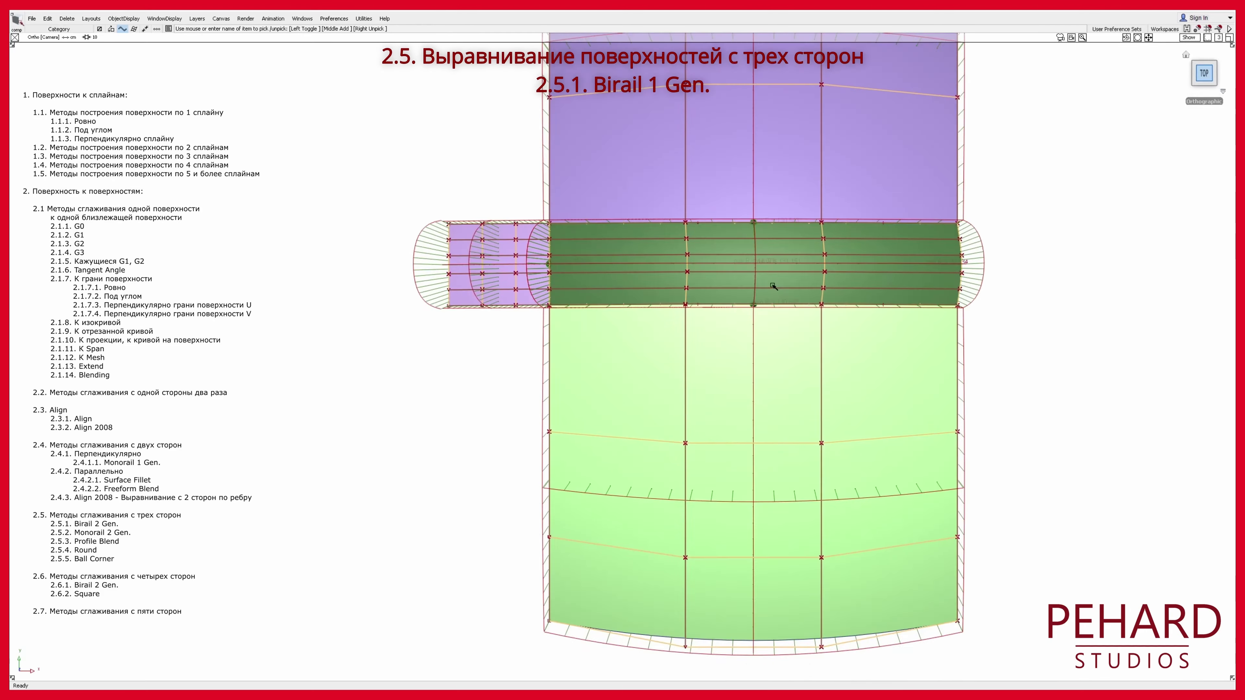
{"action": "middle_click_drag", "start_coordinate": [772, 283], "coordinate": [775, 392], "text": "alt+shift"}
{"action": "left_click_drag", "start_coordinate": [775, 393], "coordinate": [791, 373], "text": "ctrl+shift"}
{"action": "left_click", "coordinate": [805, 362]}
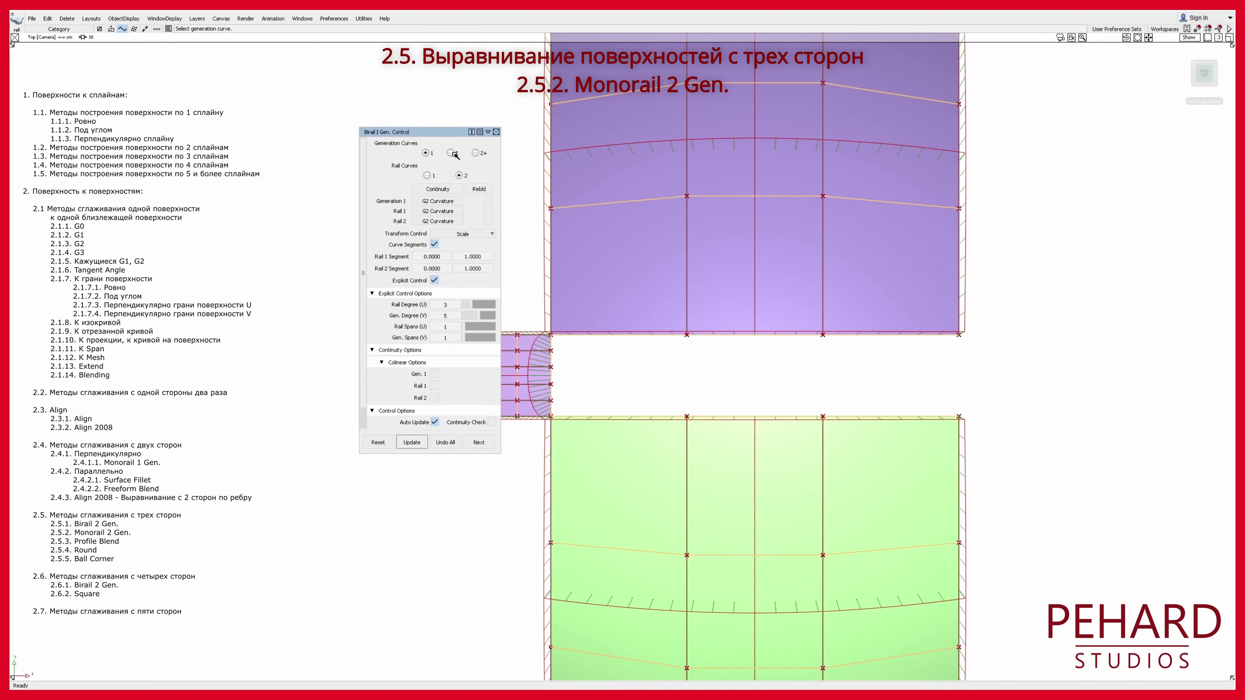
Step: Create a G2 Curvature Monorail 2 Gen. surface between the purple and green edges along the lilac edge, with Continuity Check on
{"action": "left_click", "coordinate": [426, 175]}
{"action": "left_click", "coordinate": [637, 335]}
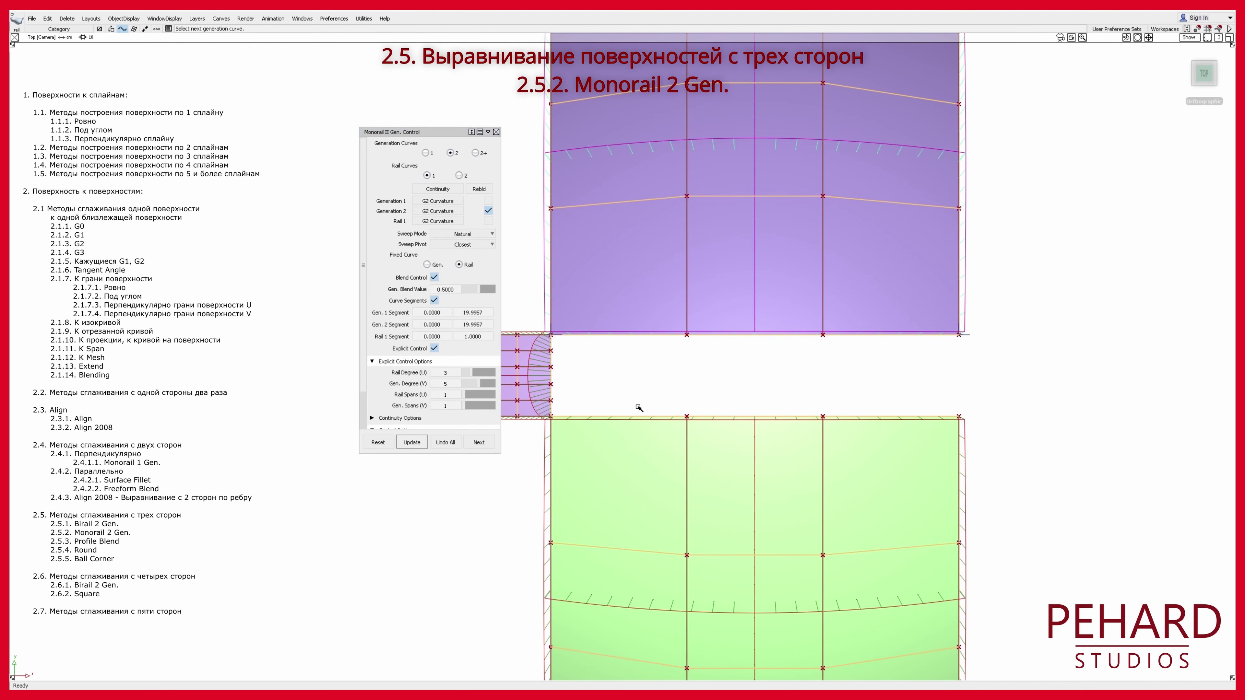
{"action": "left_click", "coordinate": [550, 377]}
{"action": "left_click", "coordinate": [491, 419]}
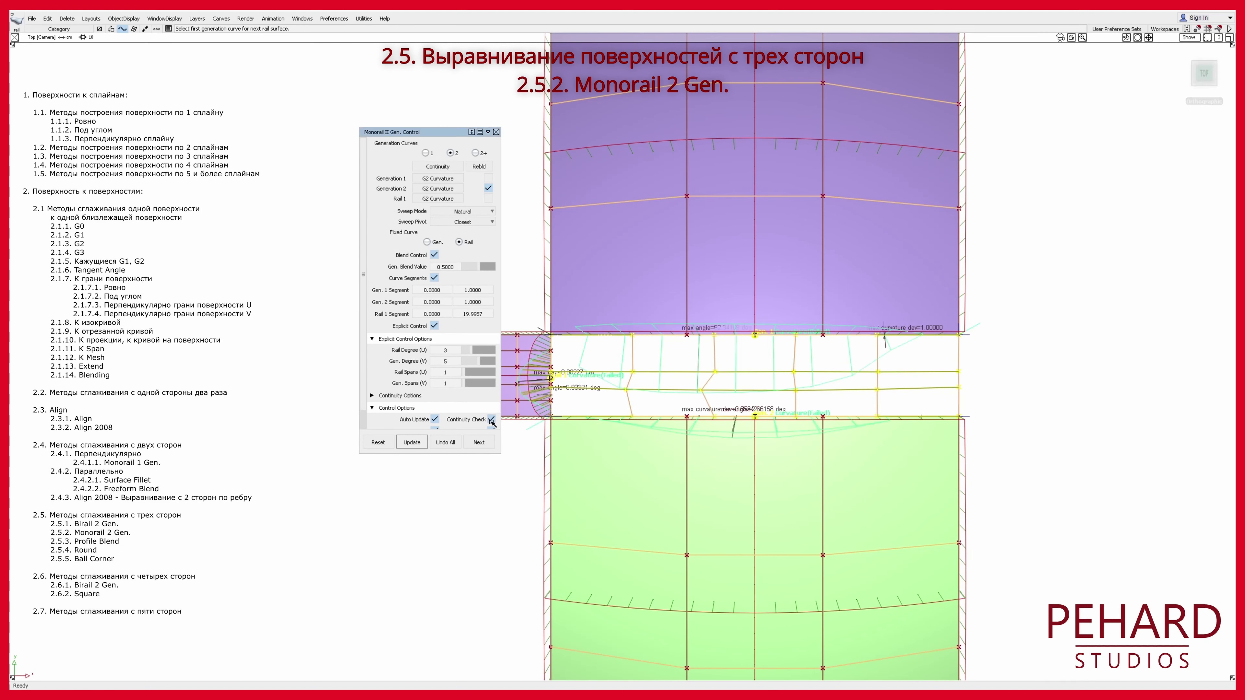
Step: Turn off Generation 2 rebuild, Curve Segments and Blend Control, with Rail Degree set to 5 and Gen. Degree to 3
{"action": "left_click", "coordinate": [489, 189]}
{"action": "left_click_drag", "start_coordinate": [478, 363], "coordinate": [470, 362]}
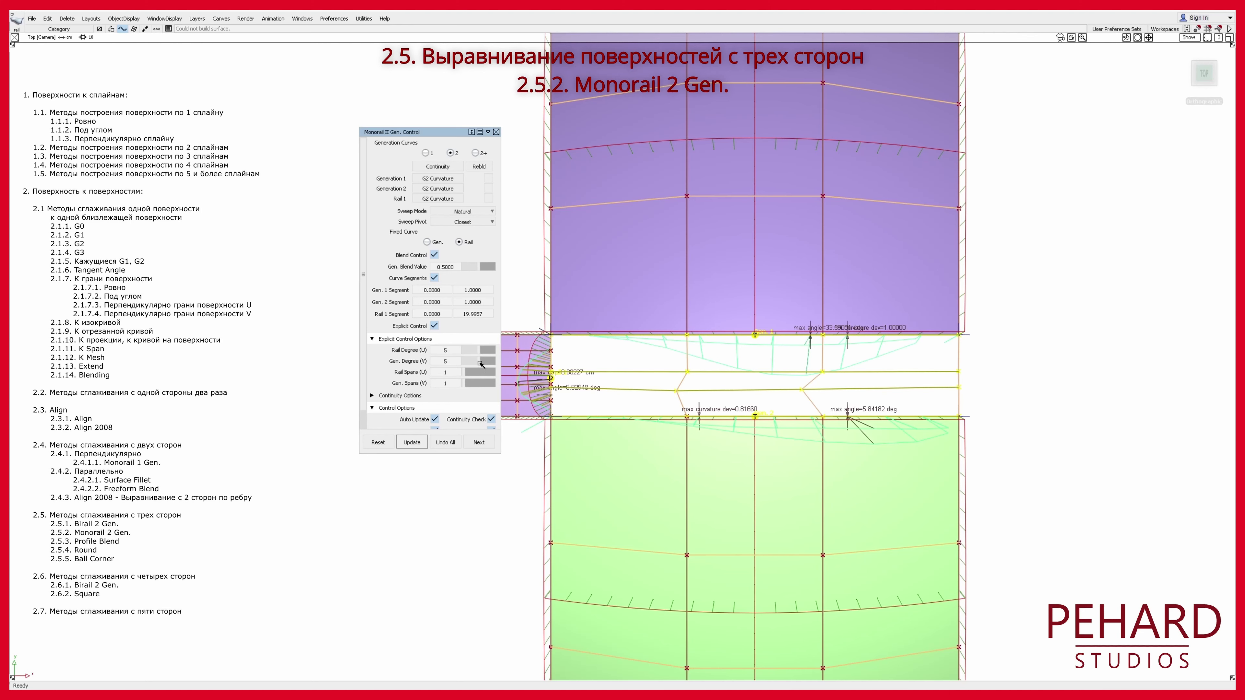
{"action": "left_click", "coordinate": [435, 278]}
{"action": "left_click", "coordinate": [434, 255]}
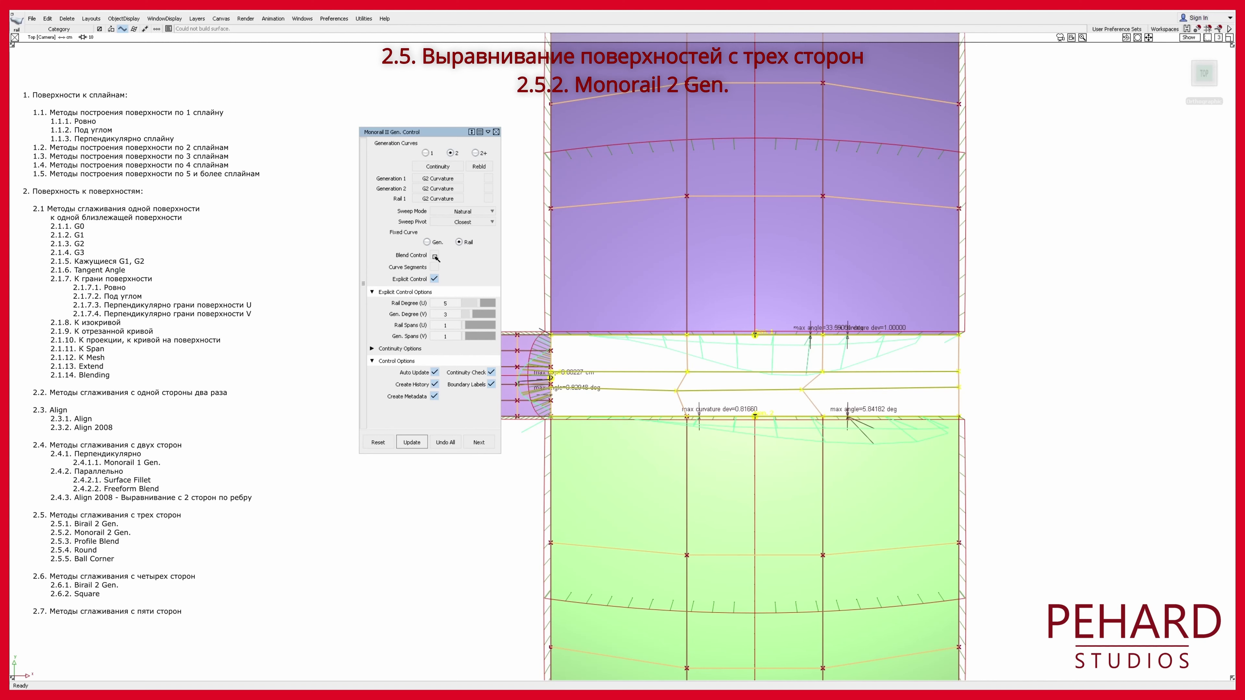
Step: Set the Monorail surface's Sweep Mode to Parallel and finish the surface
{"action": "left_click", "coordinate": [477, 212]}
{"action": "left_click", "coordinate": [472, 233]}
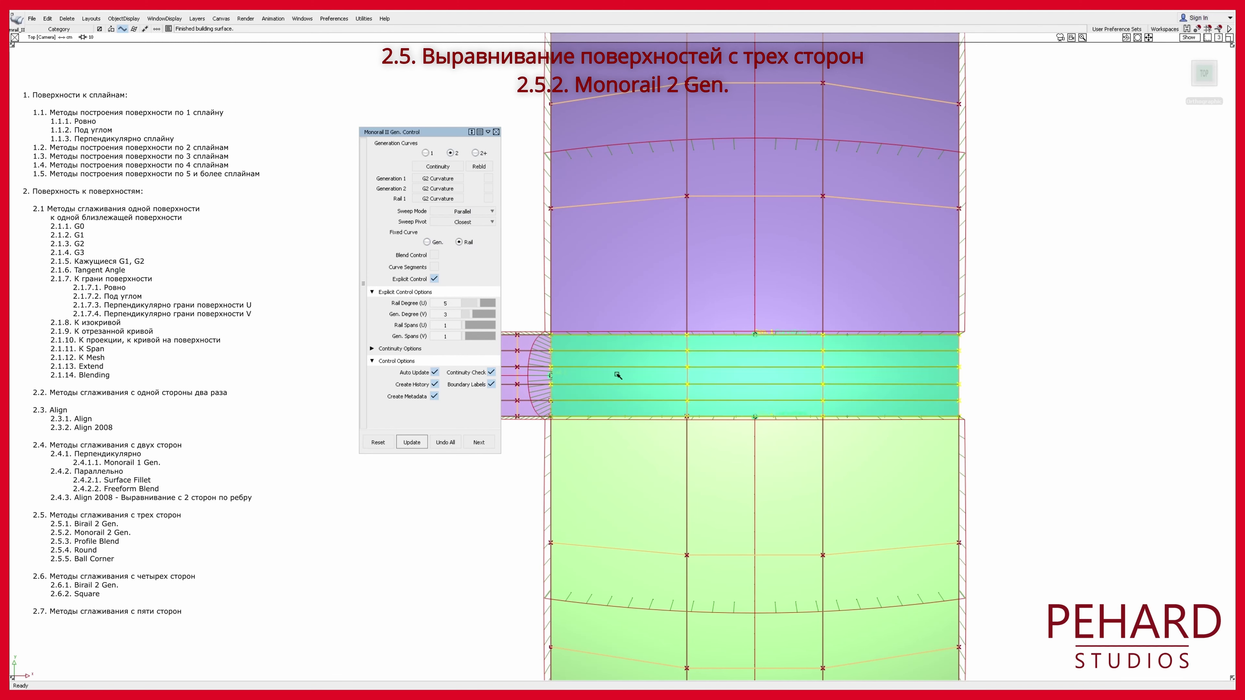
{"action": "left_click", "coordinate": [1195, 84]}
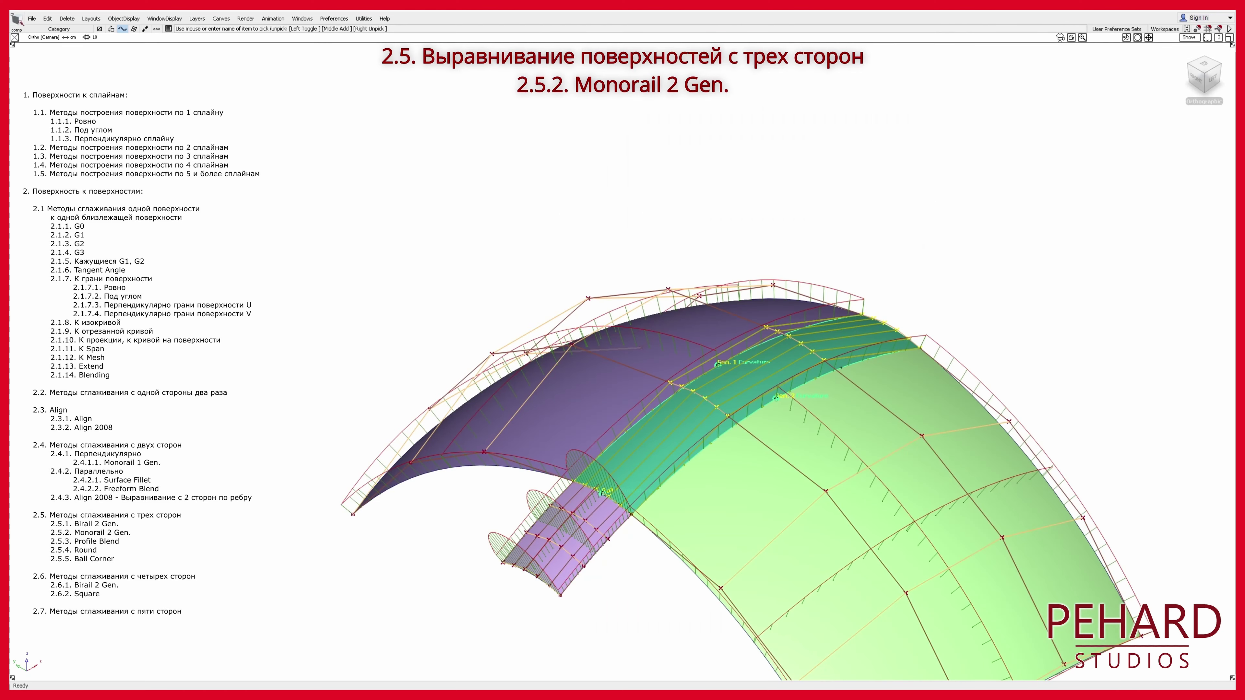
{"action": "left_click", "coordinate": [1195, 77]}
{"action": "left_click", "coordinate": [1217, 72]}
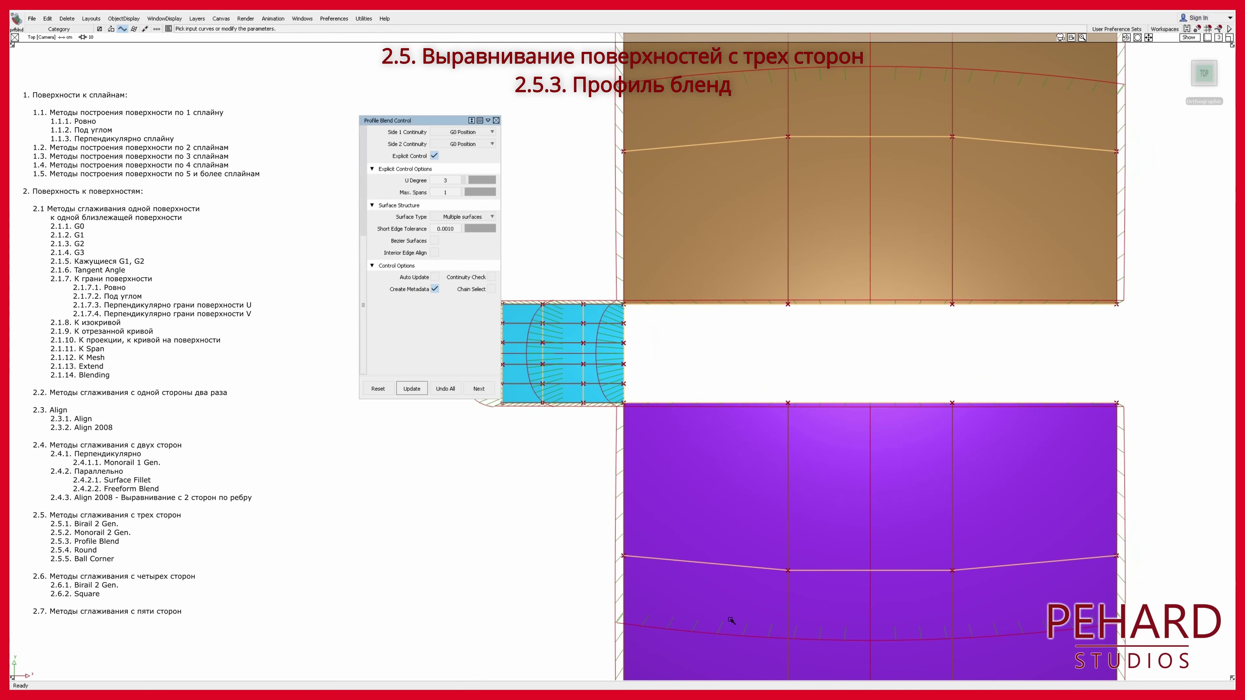
Step: Create a Profile Blend between the purple and brown edges using the cyan surface's edge as profile, with Continuity Check and Auto Update on
{"action": "left_click", "coordinate": [808, 403]}
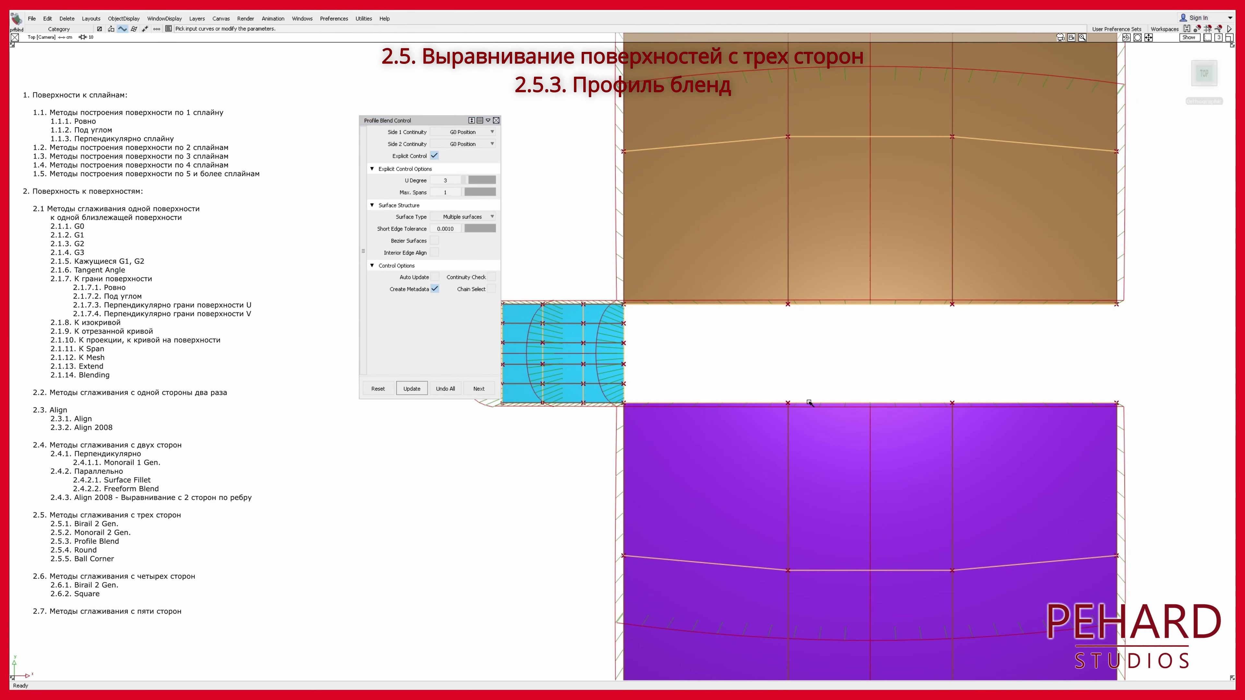
{"action": "left_click", "coordinate": [845, 305]}
{"action": "left_click", "coordinate": [623, 361]}
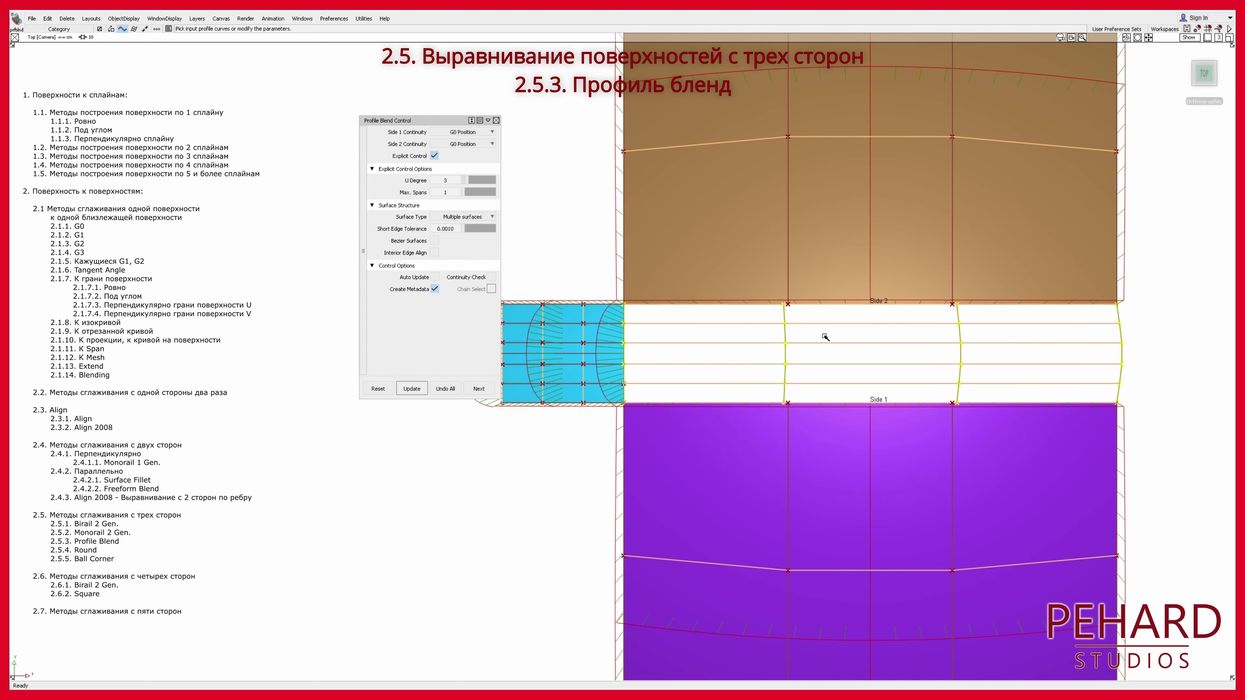
{"action": "left_click", "coordinate": [492, 277]}
{"action": "left_click", "coordinate": [434, 277]}
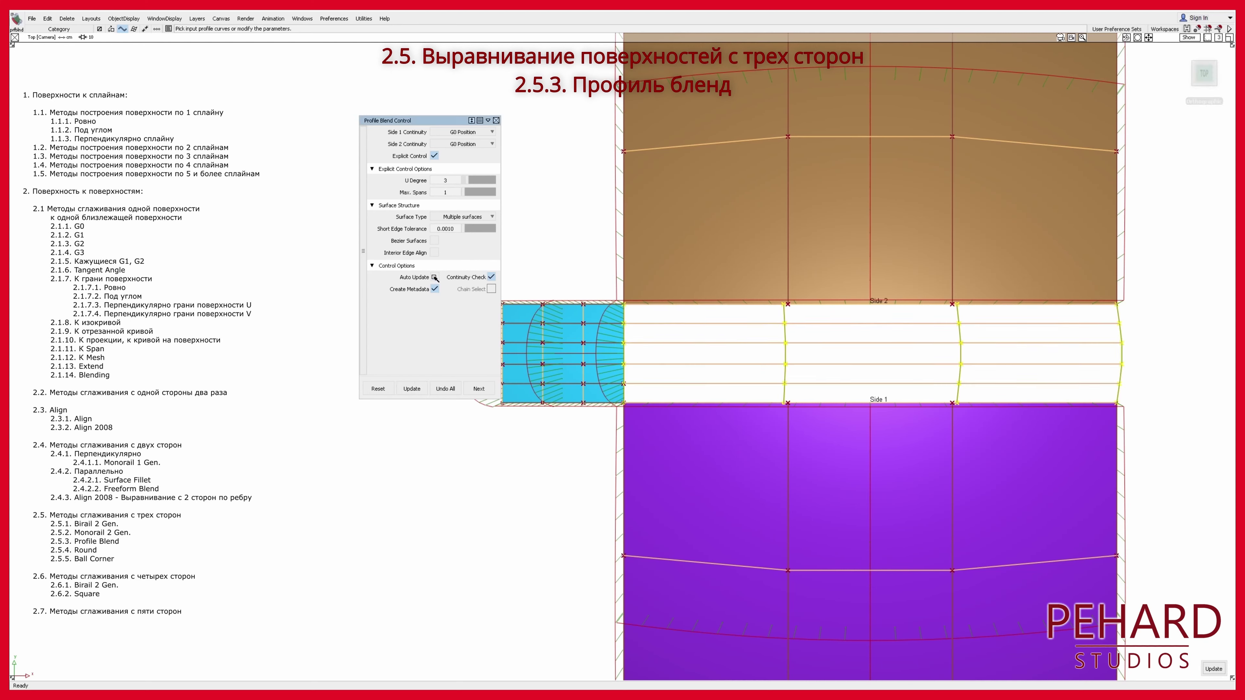
Step: Set both sides of the Profile Blend to G2 Curvature and turn off Explicit Control
{"action": "left_click", "coordinate": [471, 132]}
{"action": "left_click", "coordinate": [461, 164]}
{"action": "left_click", "coordinate": [470, 143]}
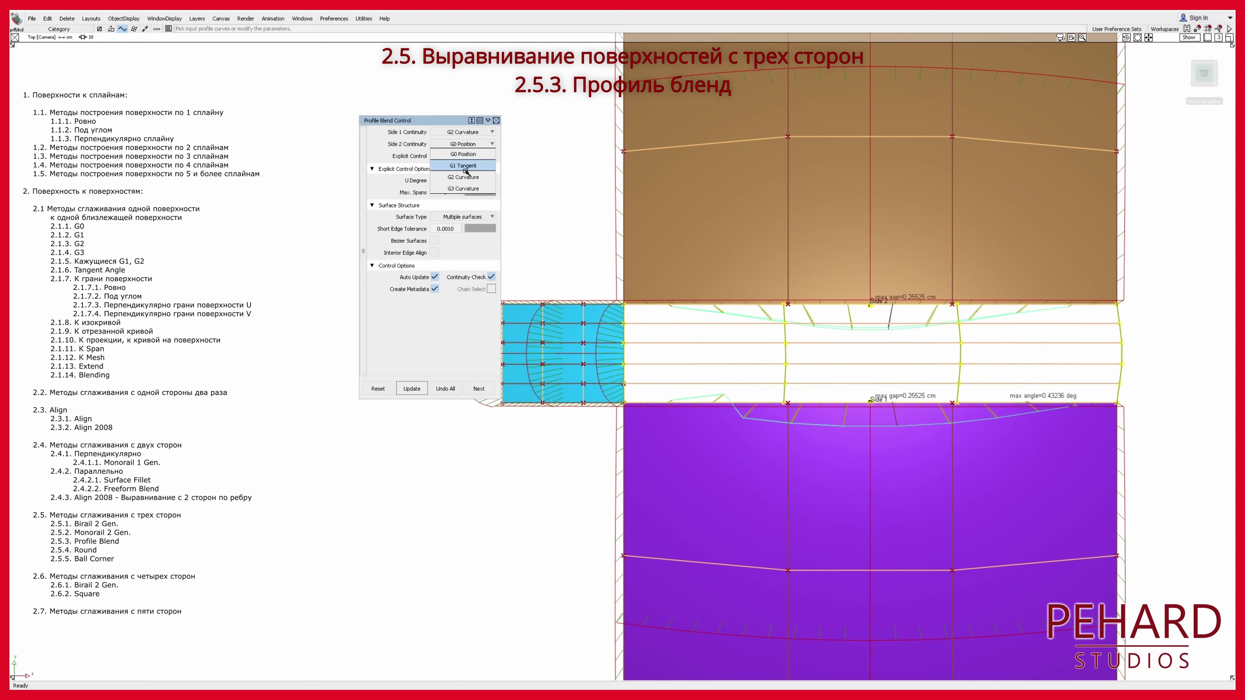
{"action": "left_click", "coordinate": [466, 177]}
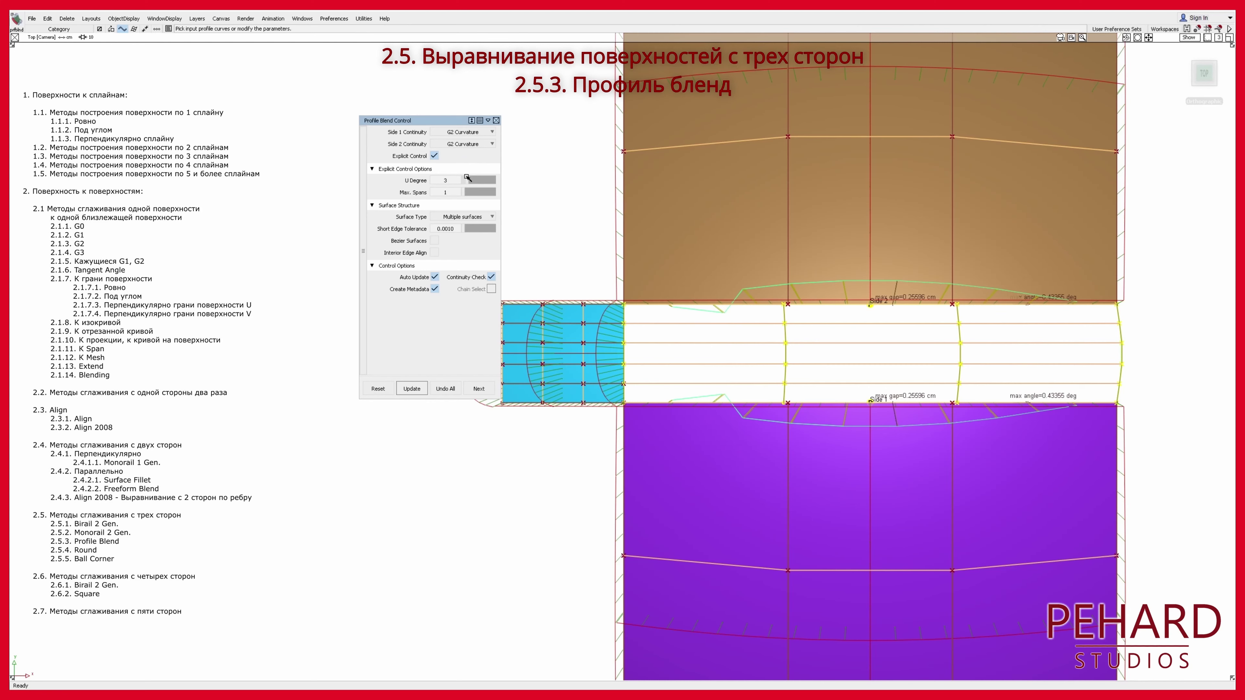
{"action": "left_click", "coordinate": [434, 155]}
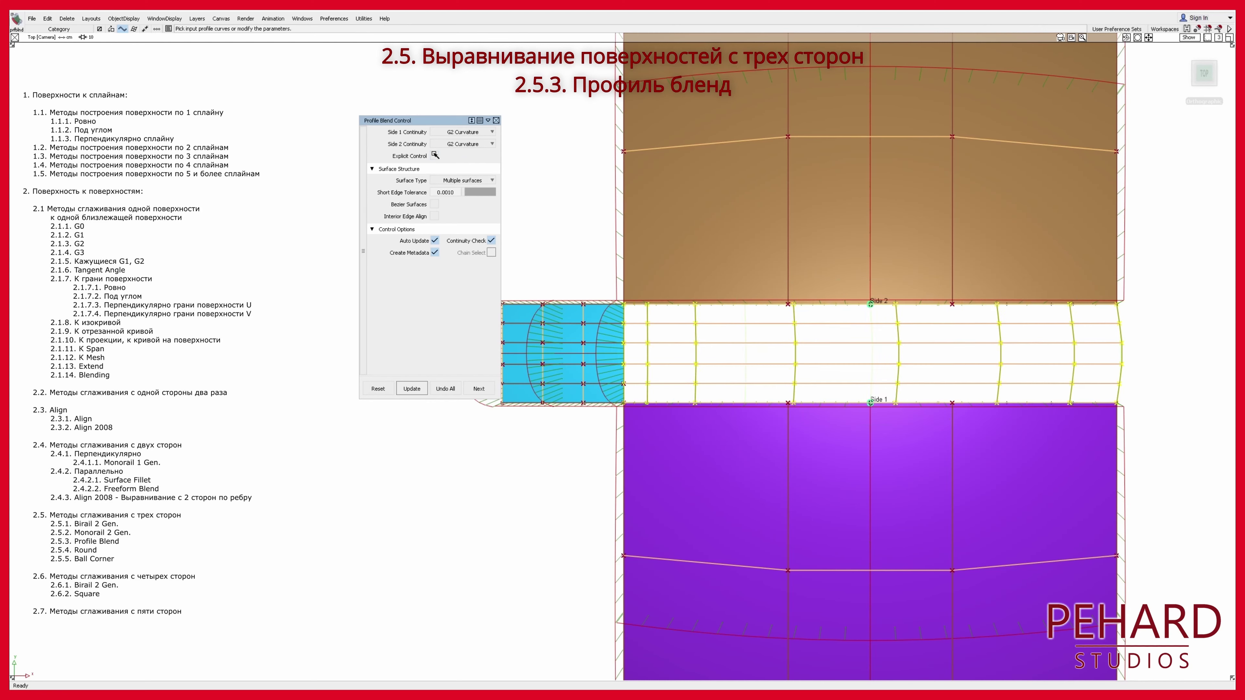
Step: Check the Profile Blend surface's continuity at its edge with the cyan surface and recolour the surfaces
{"action": "left_click_drag", "start_coordinate": [501, 347], "coordinate": [555, 373], "text": "ctrl+shift"}
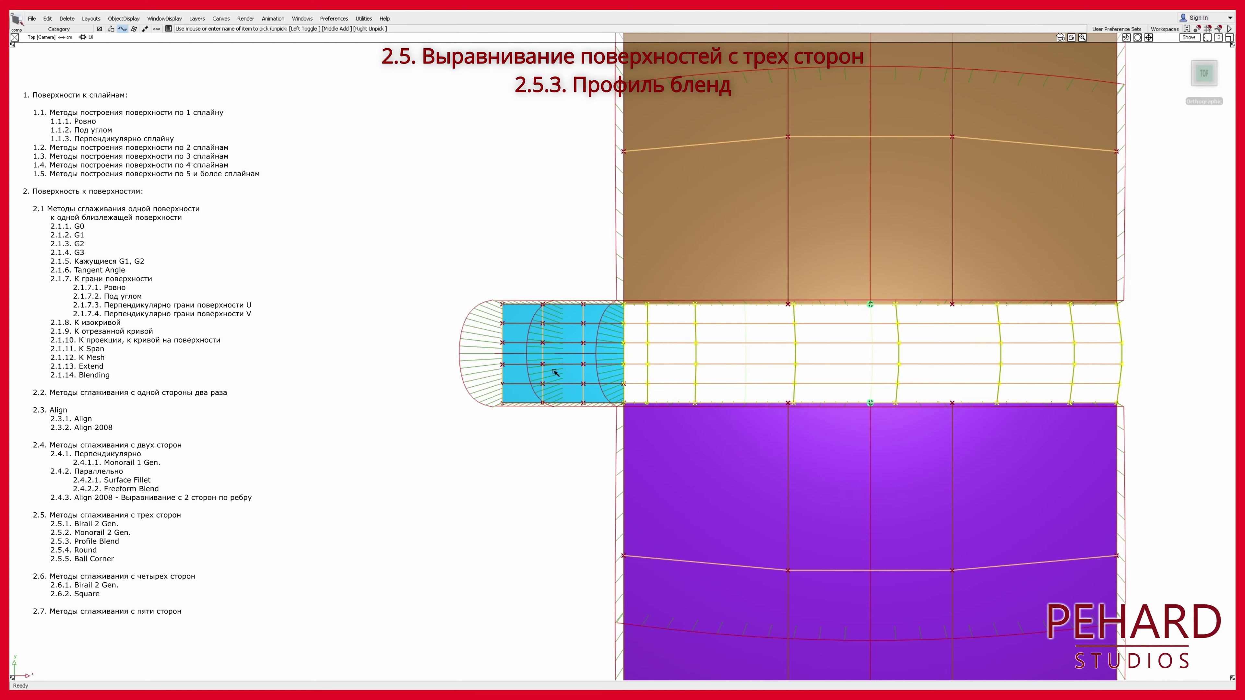
{"action": "left_click_drag", "start_coordinate": [656, 324], "coordinate": [710, 381], "text": "ctrl+shift"}
{"action": "right_click_drag", "start_coordinate": [709, 380], "coordinate": [588, 500], "text": "ctrl+shift"}
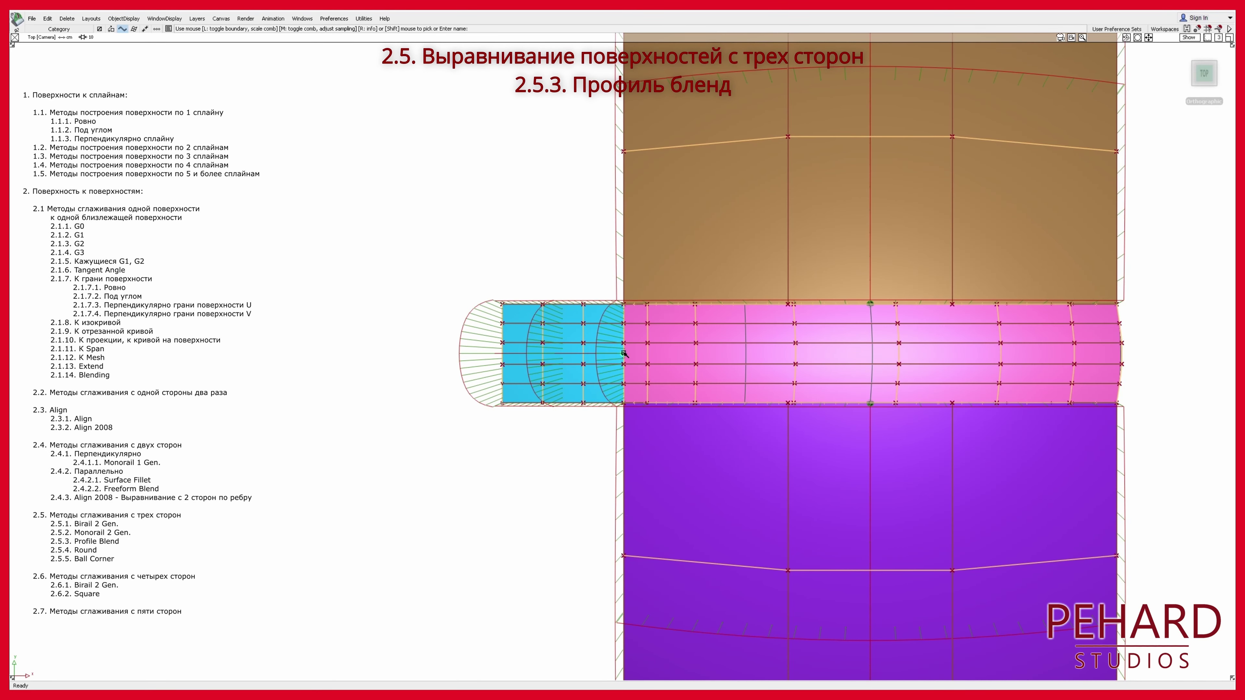
{"action": "key", "text": "F1"}
{"action": "key", "text": "F1"}
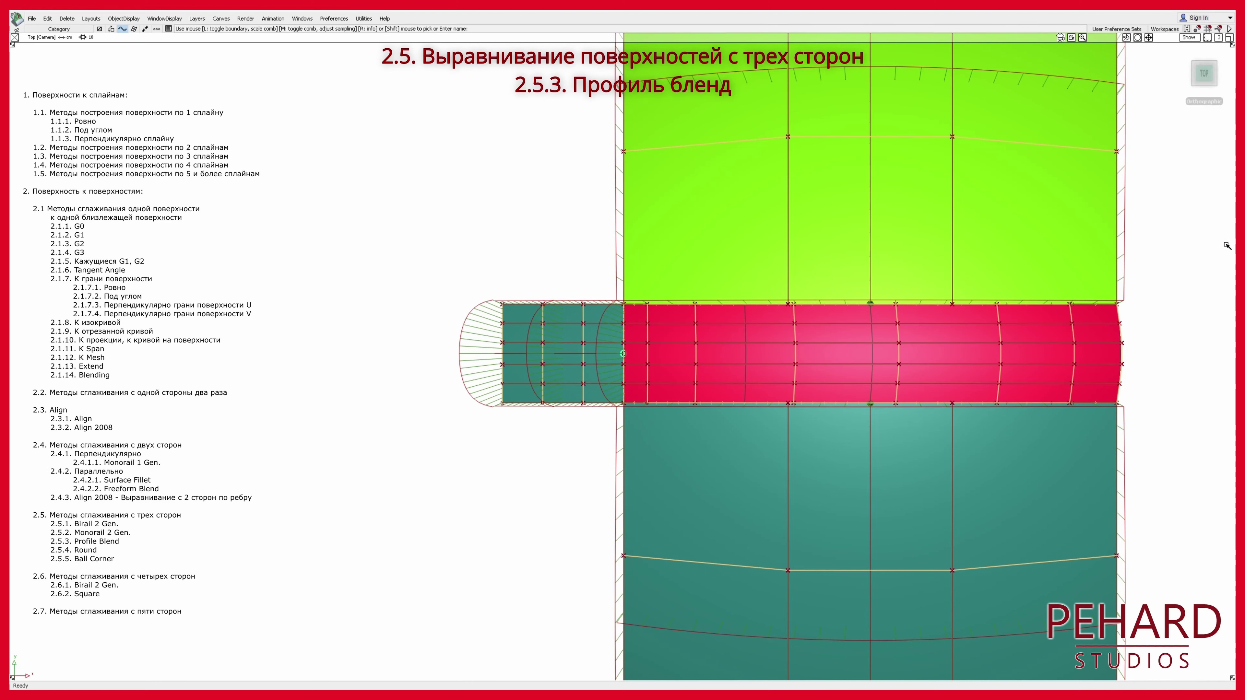
Step: Reopen the Profile Blend surface for editing and change its Explicit Control and Surface Type settings
{"action": "left_click_drag", "start_coordinate": [794, 322], "coordinate": [848, 376], "text": "ctrl+shift"}
{"action": "double_click", "coordinate": [847, 376]}
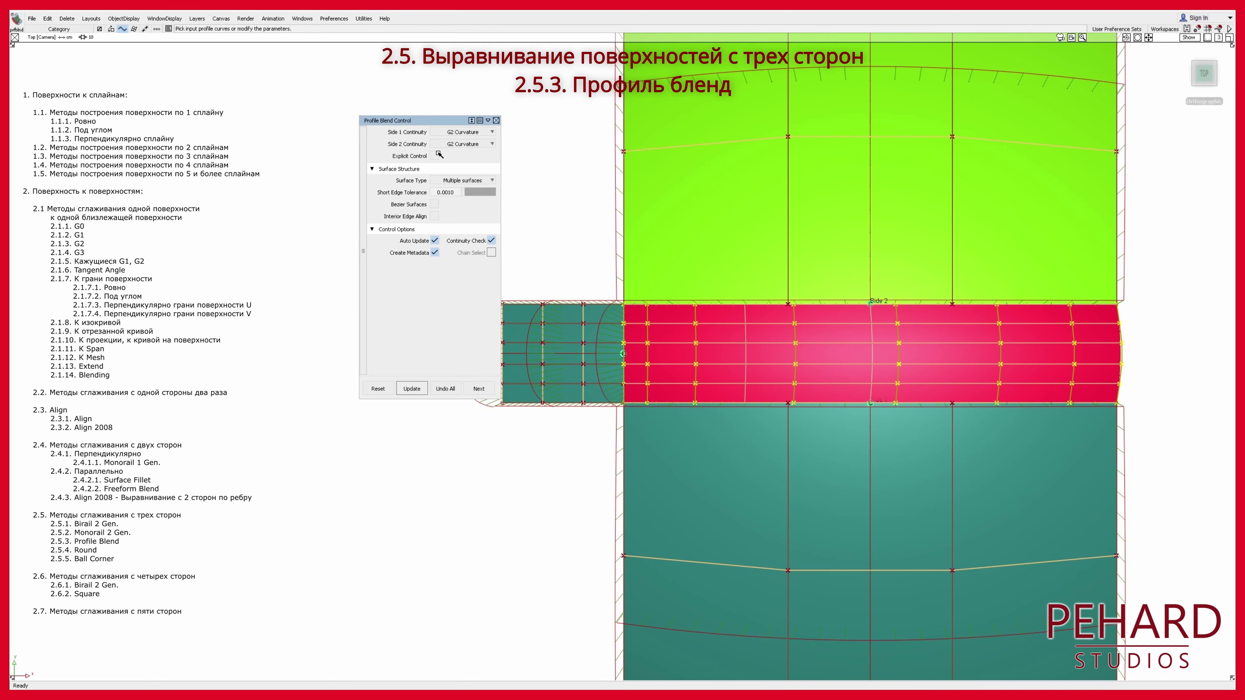
{"action": "left_click", "coordinate": [435, 155]}
{"action": "left_click_drag", "start_coordinate": [475, 180], "coordinate": [485, 181]}
{"action": "left_click_drag", "start_coordinate": [1010, 199], "coordinate": [1049, 162], "text": "ctrl+shift"}
Step: Examine the curvature combs across the red Profile Blend surface and the surfaces around it in an orthographic view
{"action": "left_click", "coordinate": [1195, 84]}
{"action": "left_click", "coordinate": [903, 229]}
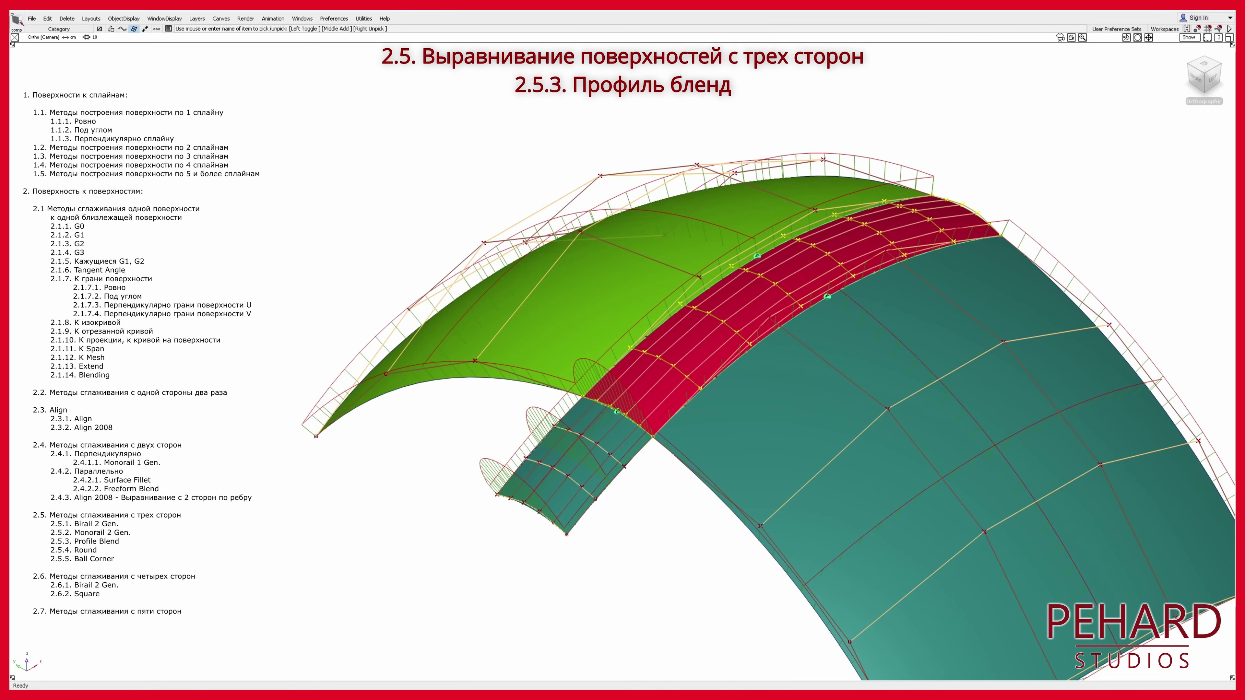
{"action": "left_click", "coordinate": [713, 500]}
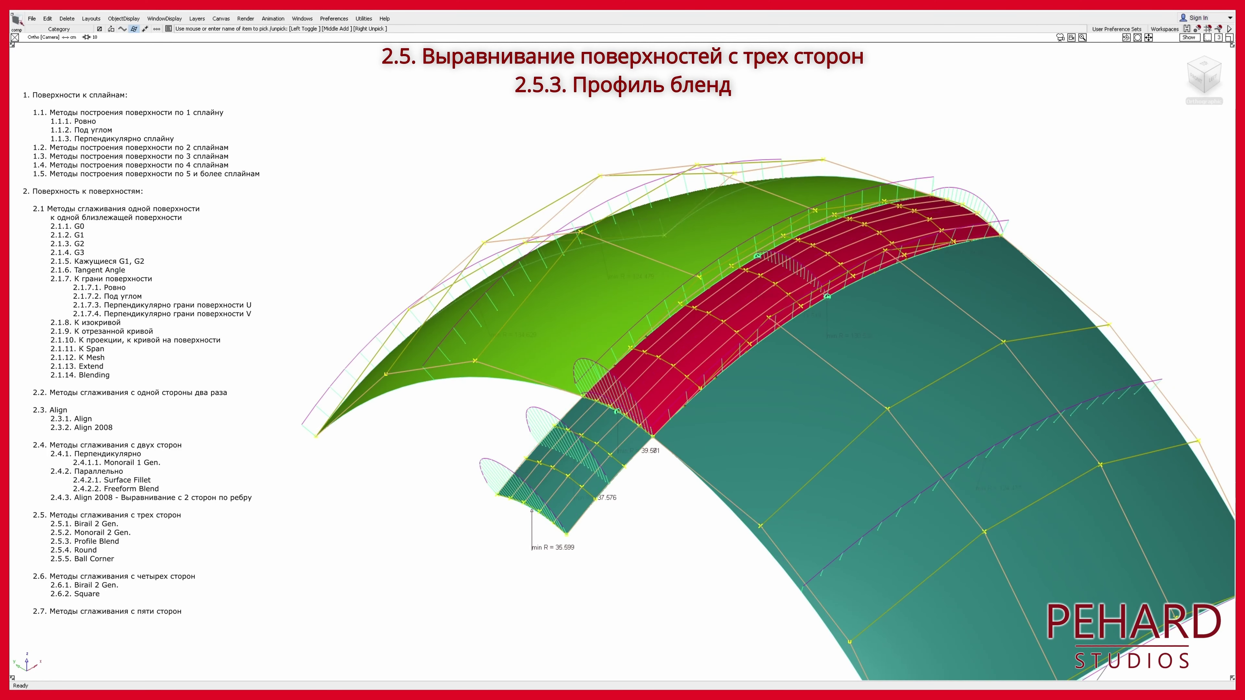
{"action": "key", "text": "F8"}
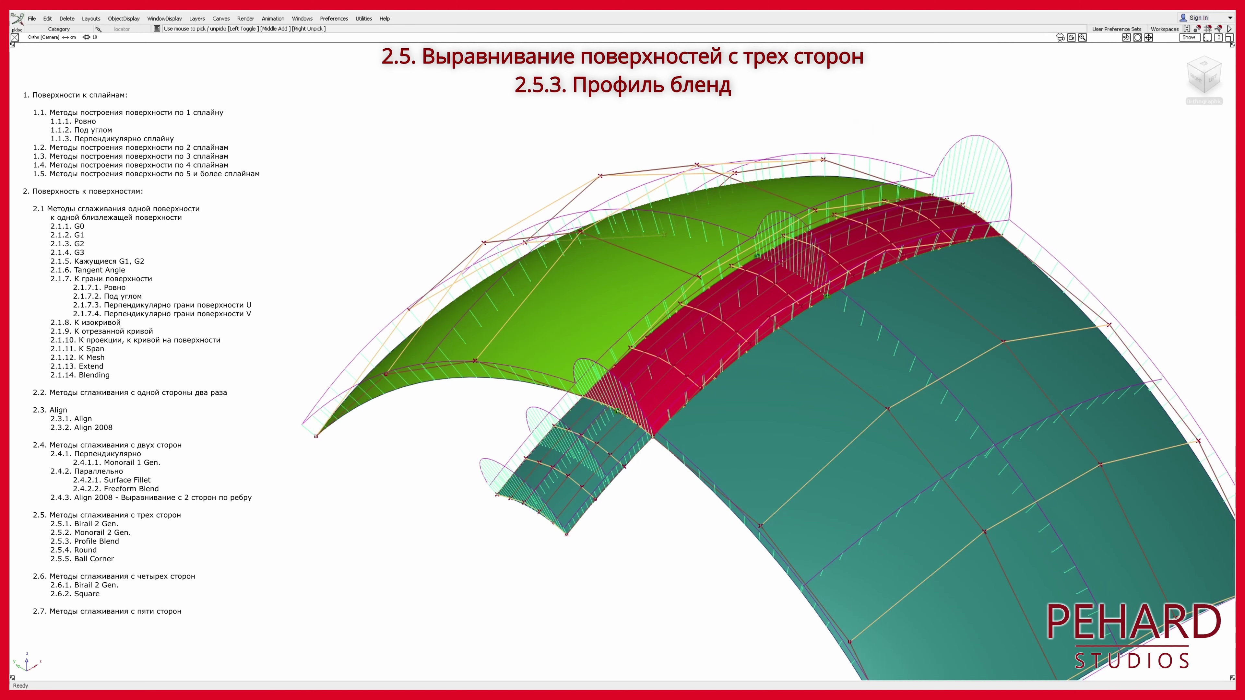
{"action": "left_click", "coordinate": [1196, 84]}
{"action": "left_click", "coordinate": [1217, 64]}
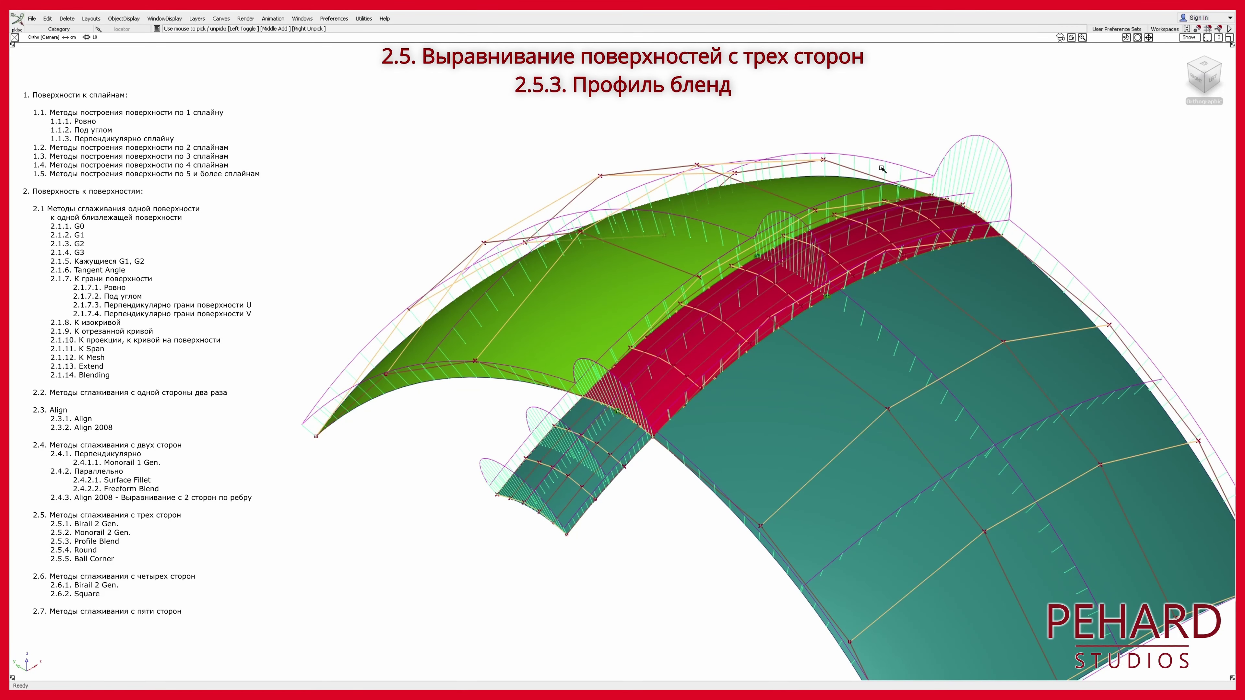
{"action": "scroll", "coordinate": [662, 317], "scroll_direction": "down", "scroll_amount": 1}
{"action": "middle_click_drag", "start_coordinate": [715, 404], "coordinate": [683, 334], "text": "alt+shift"}
{"action": "key", "text": "F8"}
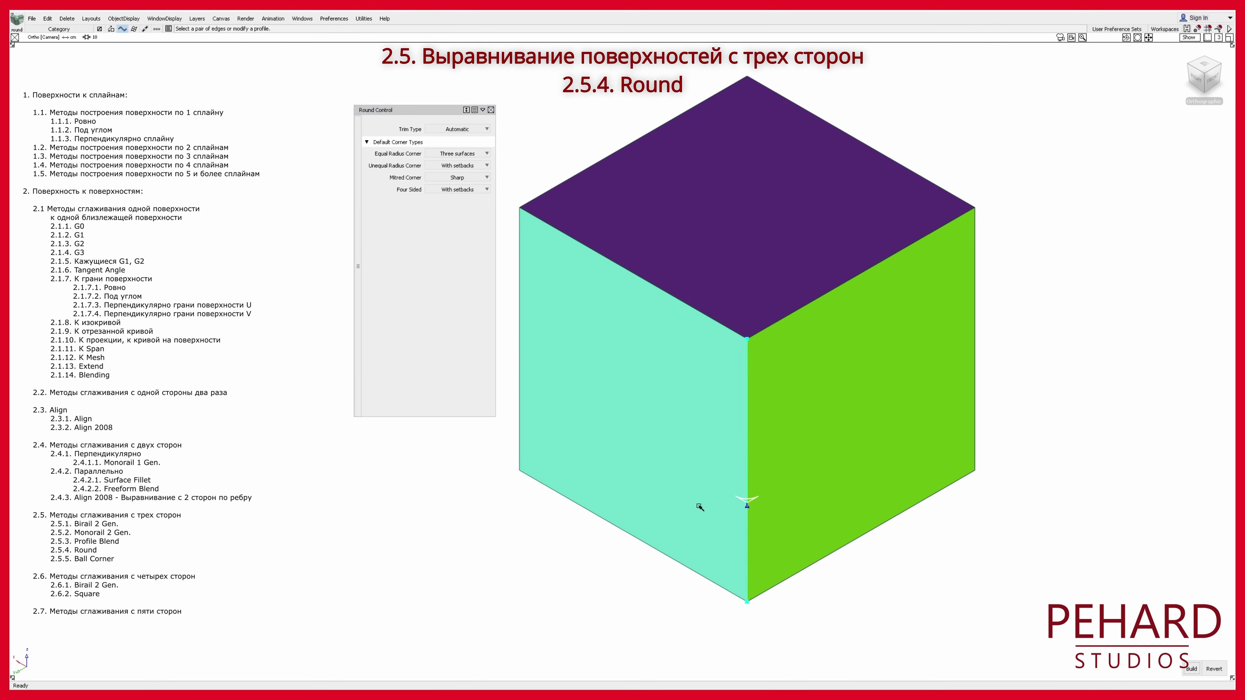
Step: Build a Round of radius 15 on the three cube edges meeting at the front corner
{"action": "left_click", "coordinate": [745, 505]}
{"action": "left_click", "coordinate": [671, 294]}
{"action": "left_click", "coordinate": [825, 294]}
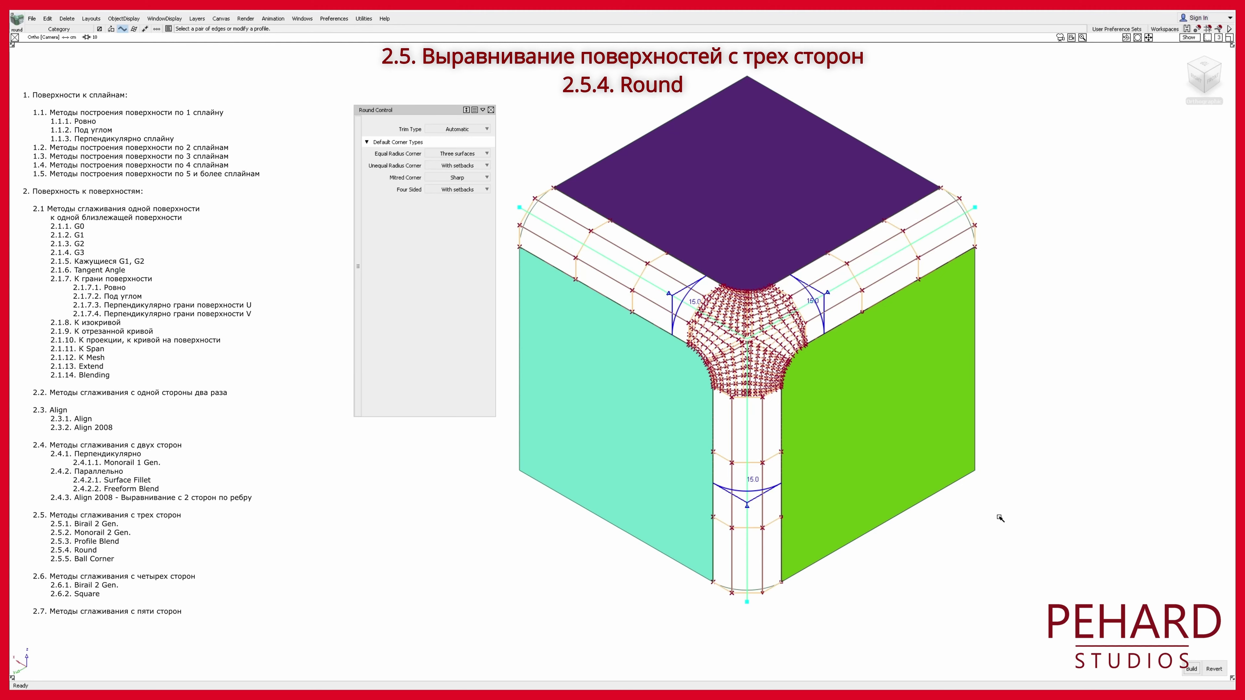
Step: Revert the Round and rebuild it with a single ball-shaped surface at the shared corner
{"action": "left_click", "coordinate": [1215, 669]}
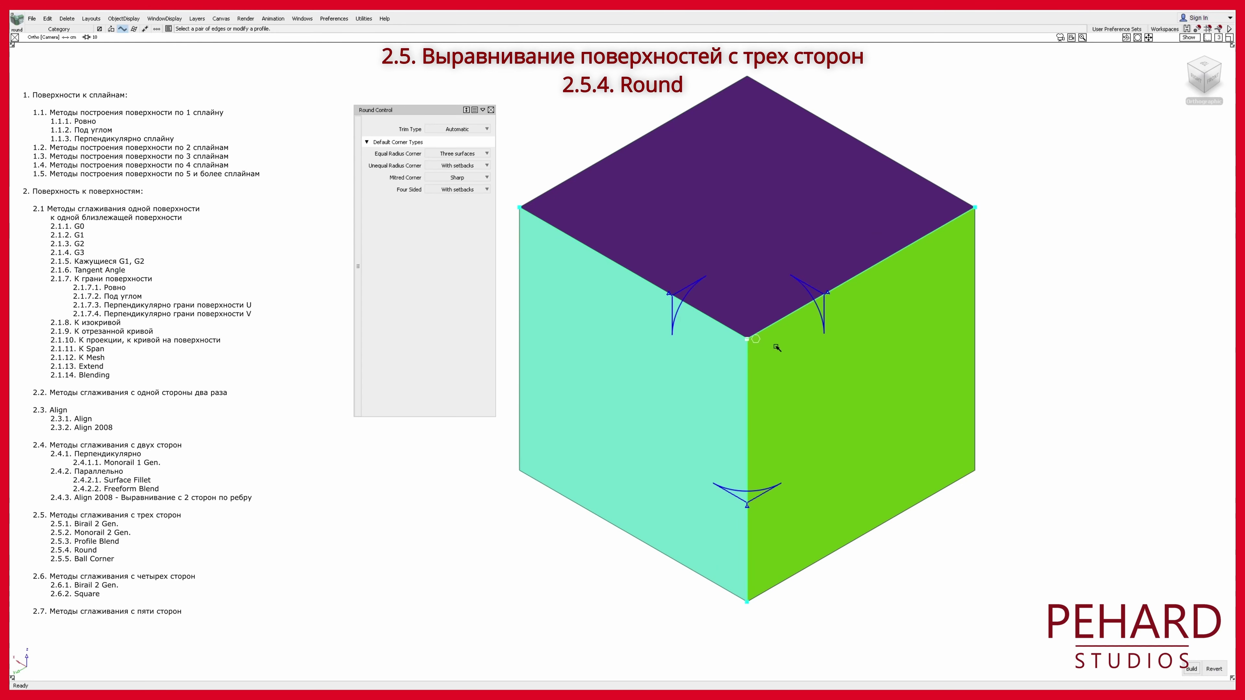
{"action": "key", "text": "Escape"}
{"action": "left_click", "coordinate": [1080, 565]}
{"action": "middle_click_drag", "start_coordinate": [1078, 565], "coordinate": [1038, 580], "text": "alt+shift"}
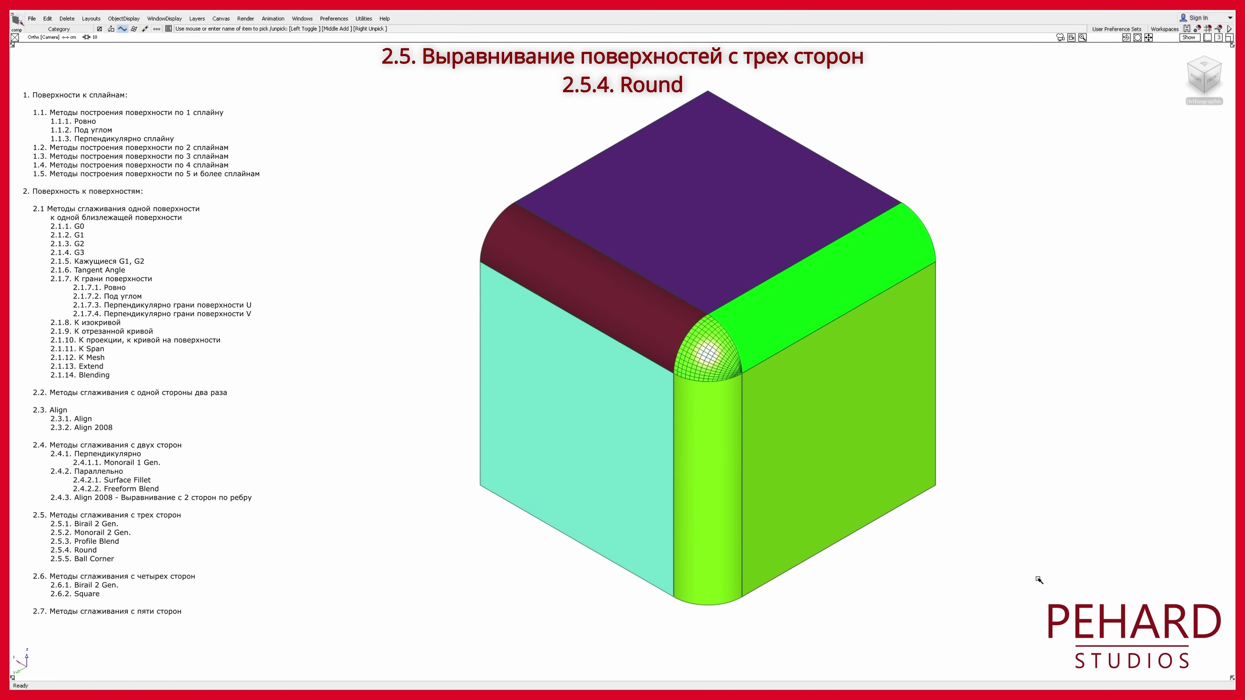
Step: Reopen the Round, revert it and rebuild it with the ball-shaped corner split into three surfaces
{"action": "left_click", "coordinate": [720, 496]}
{"action": "middle_click_drag", "start_coordinate": [837, 494], "coordinate": [879, 482], "text": "alt+shift"}
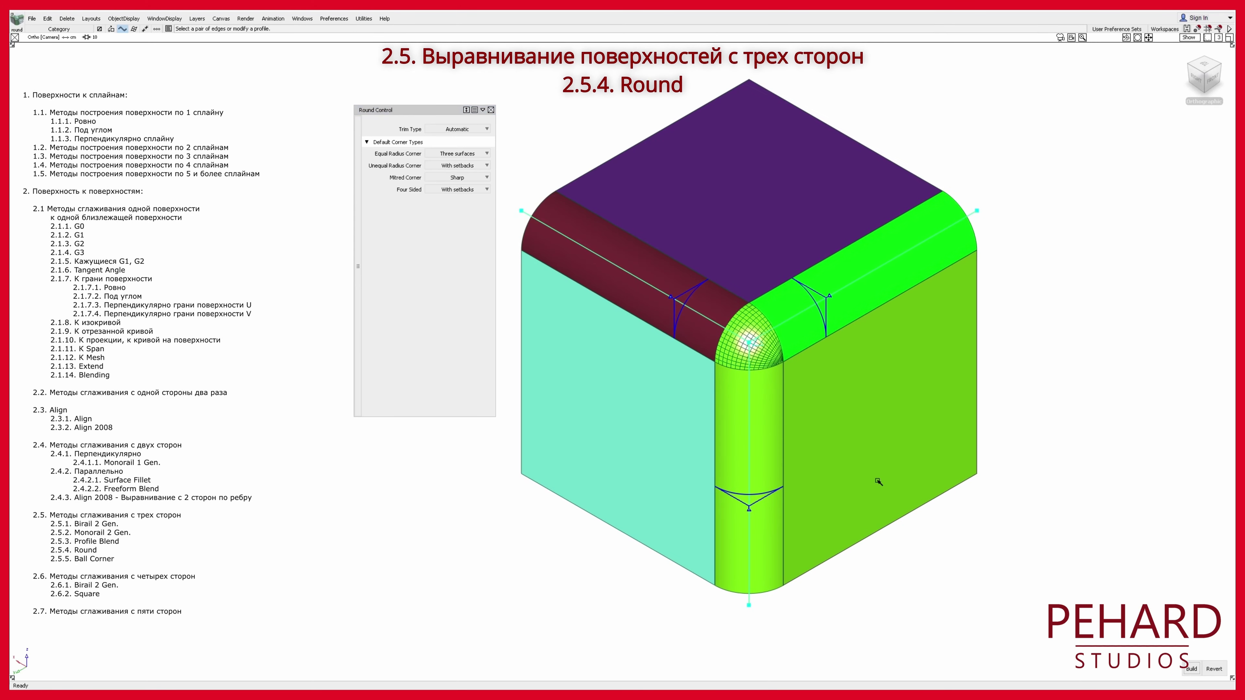
{"action": "left_click", "coordinate": [1215, 668]}
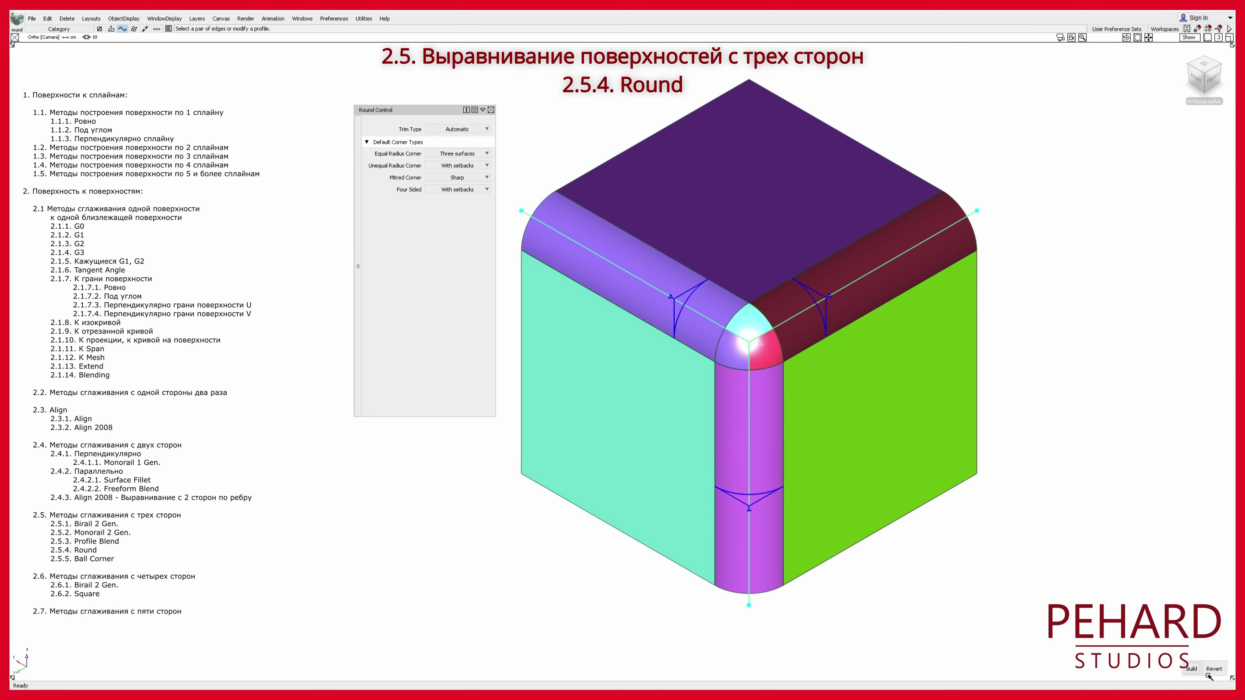
{"action": "key", "text": "Escape"}
{"action": "left_click", "coordinate": [762, 451]}
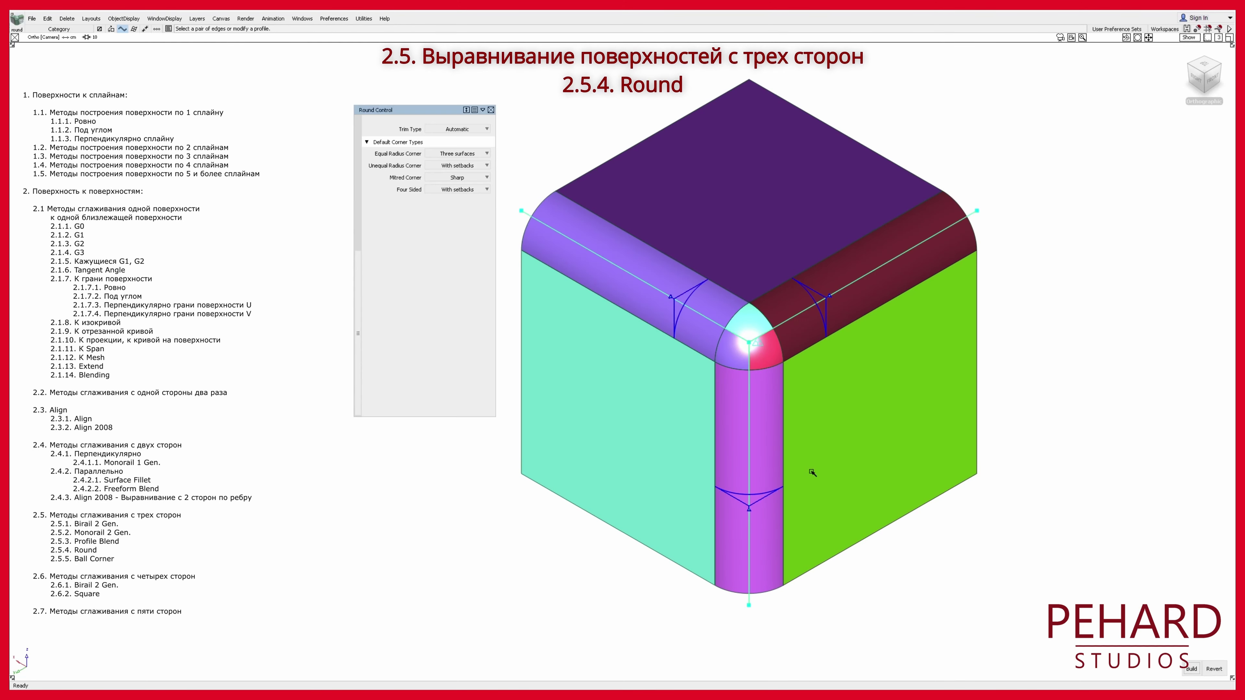
Step: Revert the Round and rebuild it with a multi-patch corner set back along the three edges
{"action": "left_click", "coordinate": [1213, 670]}
{"action": "left_click", "coordinate": [1191, 669]}
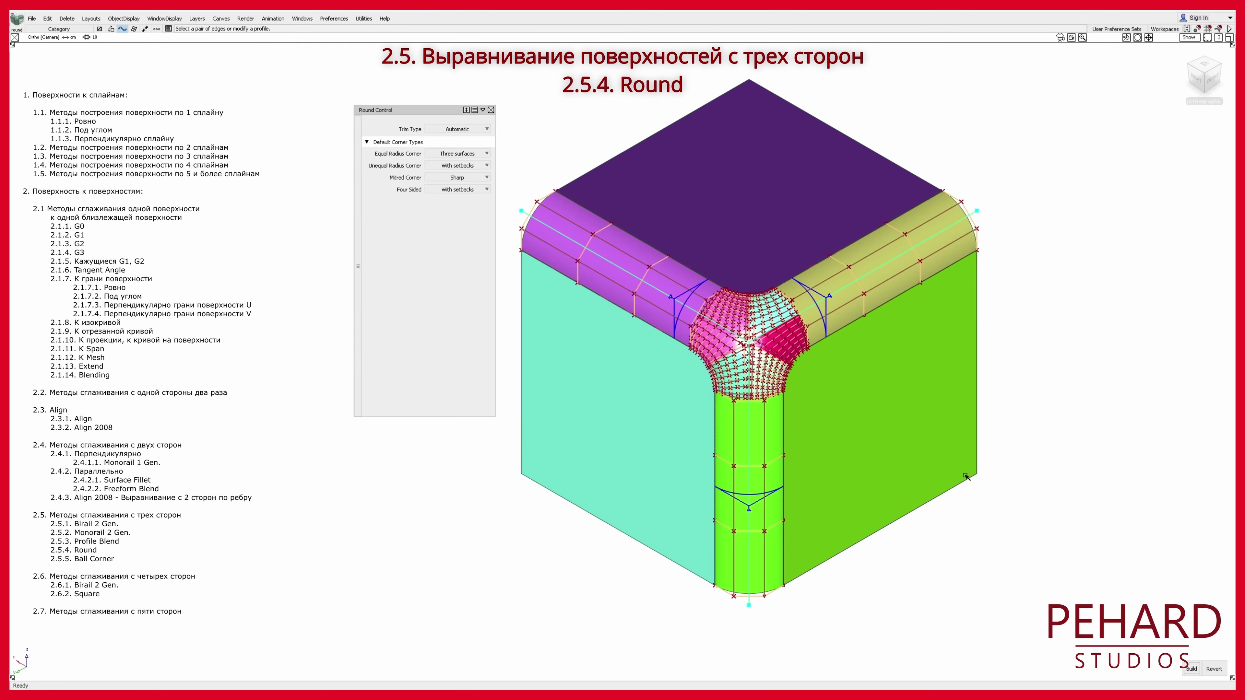
{"action": "key", "text": "Escape"}
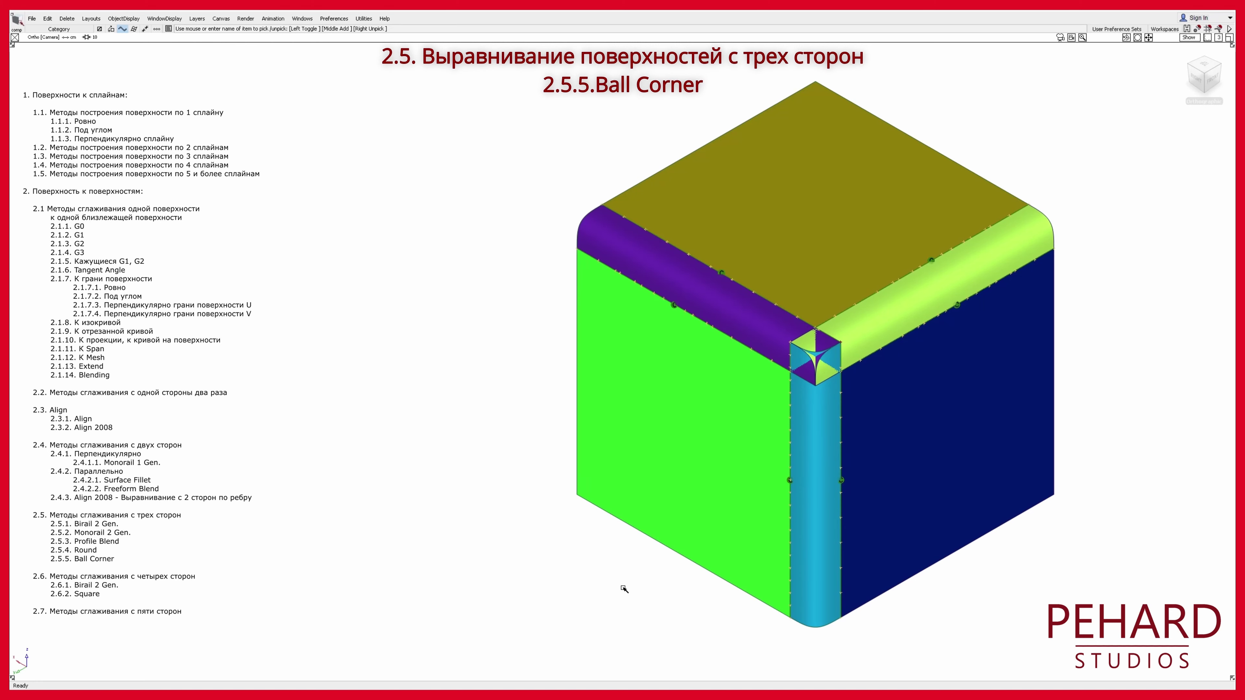
Step: Build a Ball Corner with Tangent continuity from the three fillet surfaces, with the fourth edge on the cube's top face
{"action": "left_click", "coordinate": [733, 308]}
{"action": "left_click", "coordinate": [898, 308]}
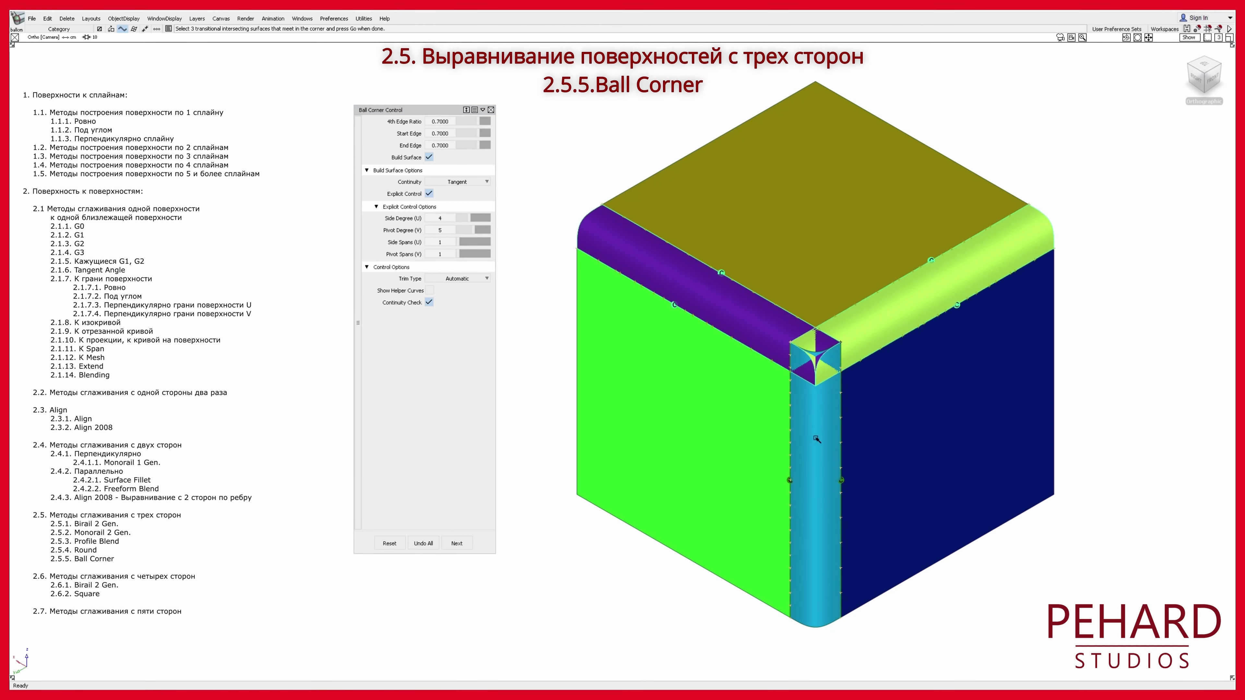
{"action": "left_click", "coordinate": [816, 439]}
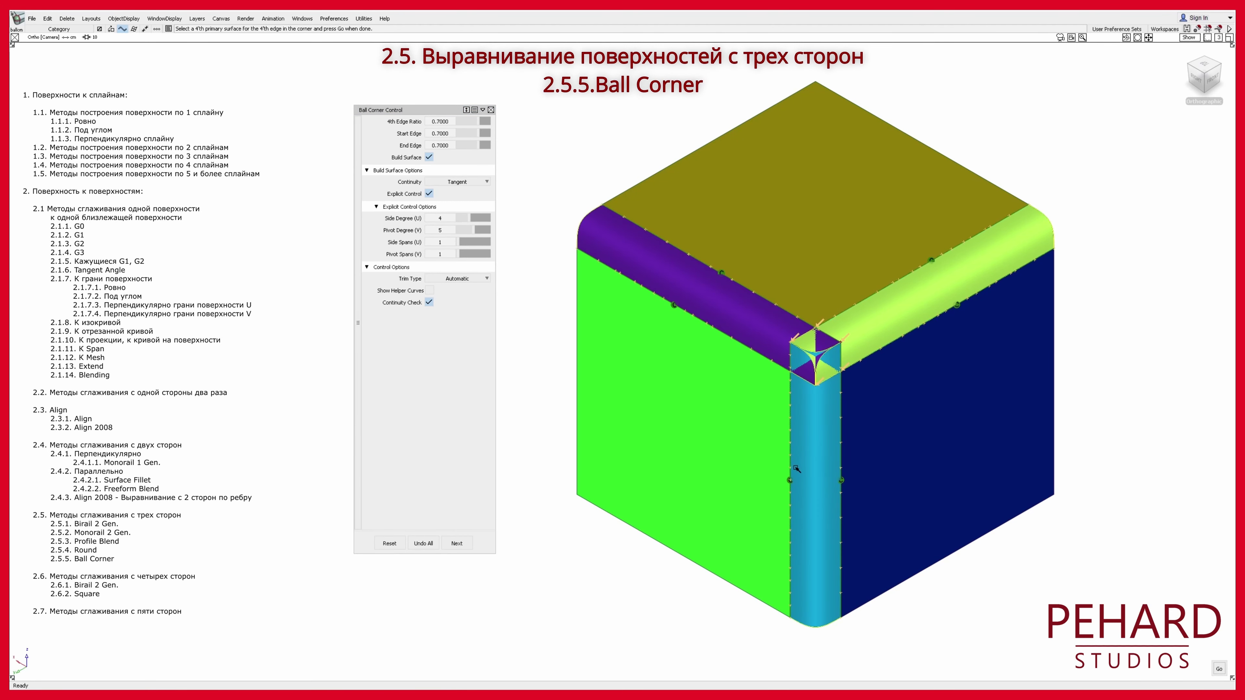
{"action": "left_click", "coordinate": [847, 366]}
{"action": "left_click", "coordinate": [798, 368]}
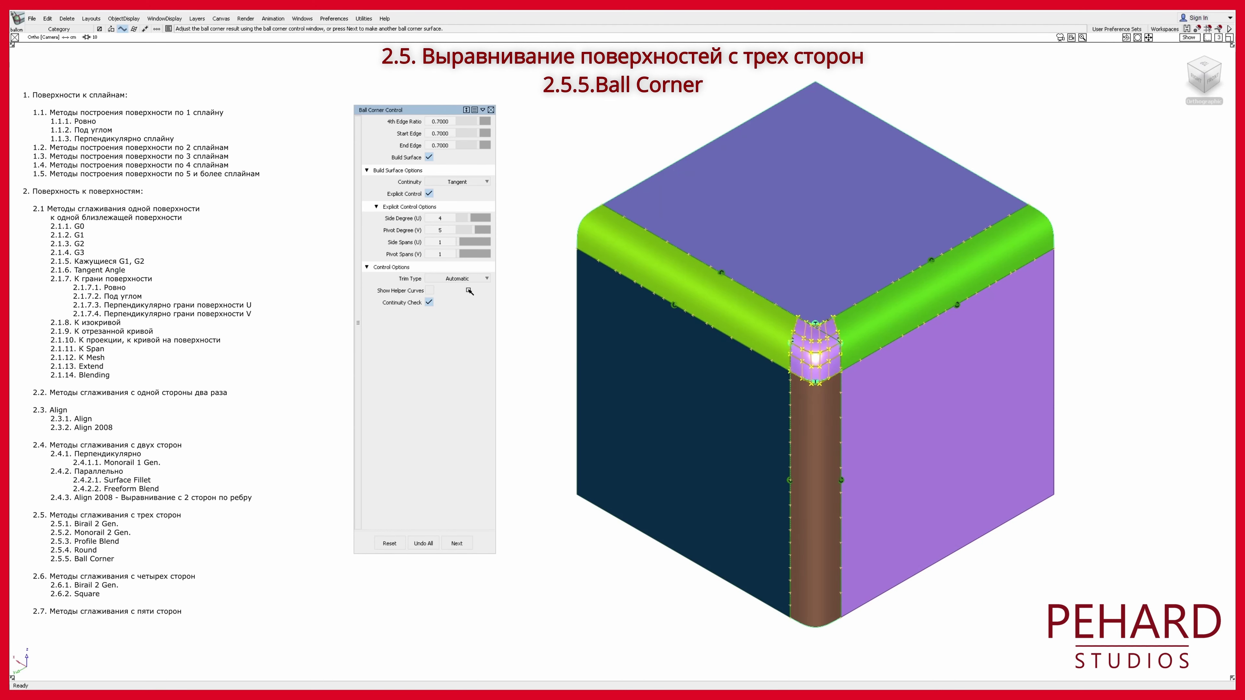
Step: Change the Ball Corner's Continuity option, finish the surface, and hide its CVs and hulls
{"action": "left_click", "coordinate": [468, 182]}
{"action": "left_click", "coordinate": [459, 205]}
{"action": "key", "text": "ctrl+5"}
{"action": "key", "text": "F12"}
{"action": "key", "text": "F12"}
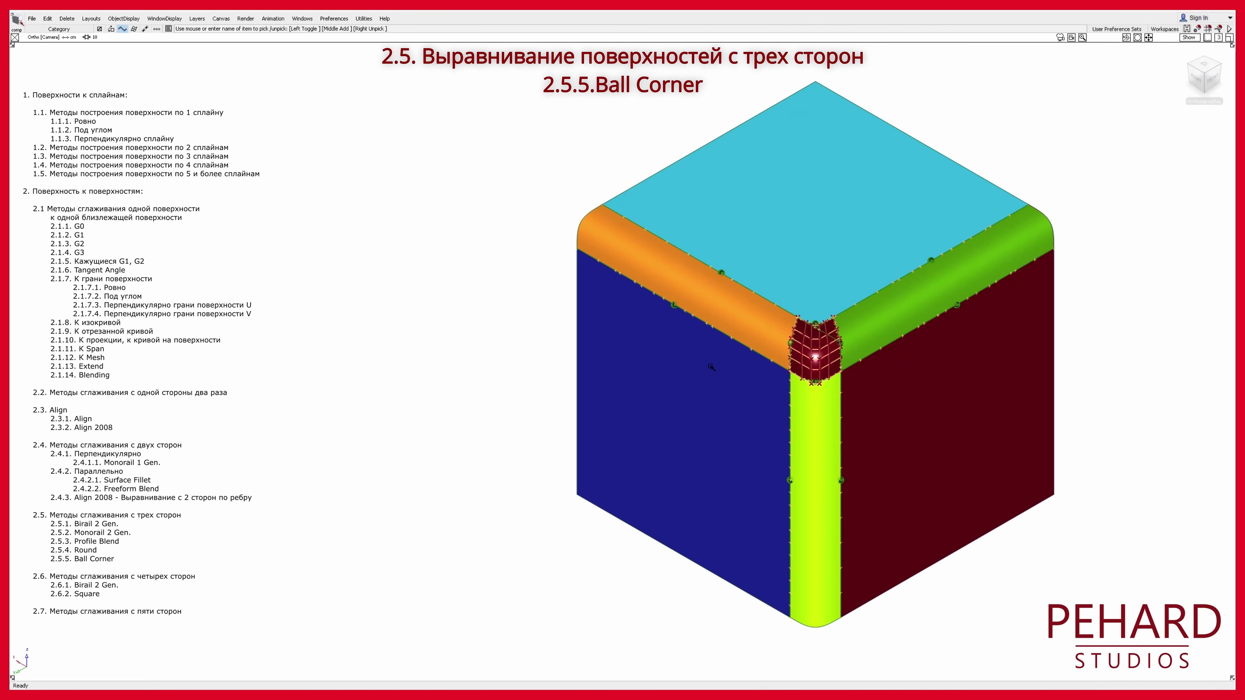
{"action": "key", "text": "F11"}
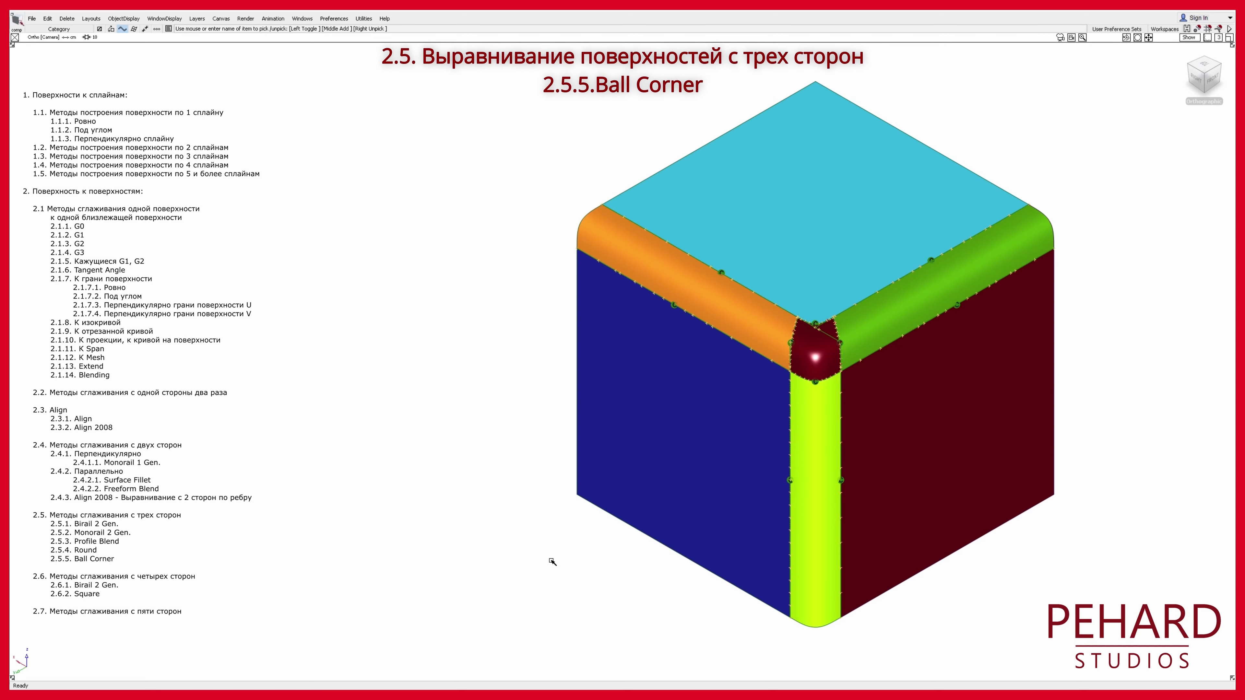
{"action": "key", "text": "ctrl+l"}
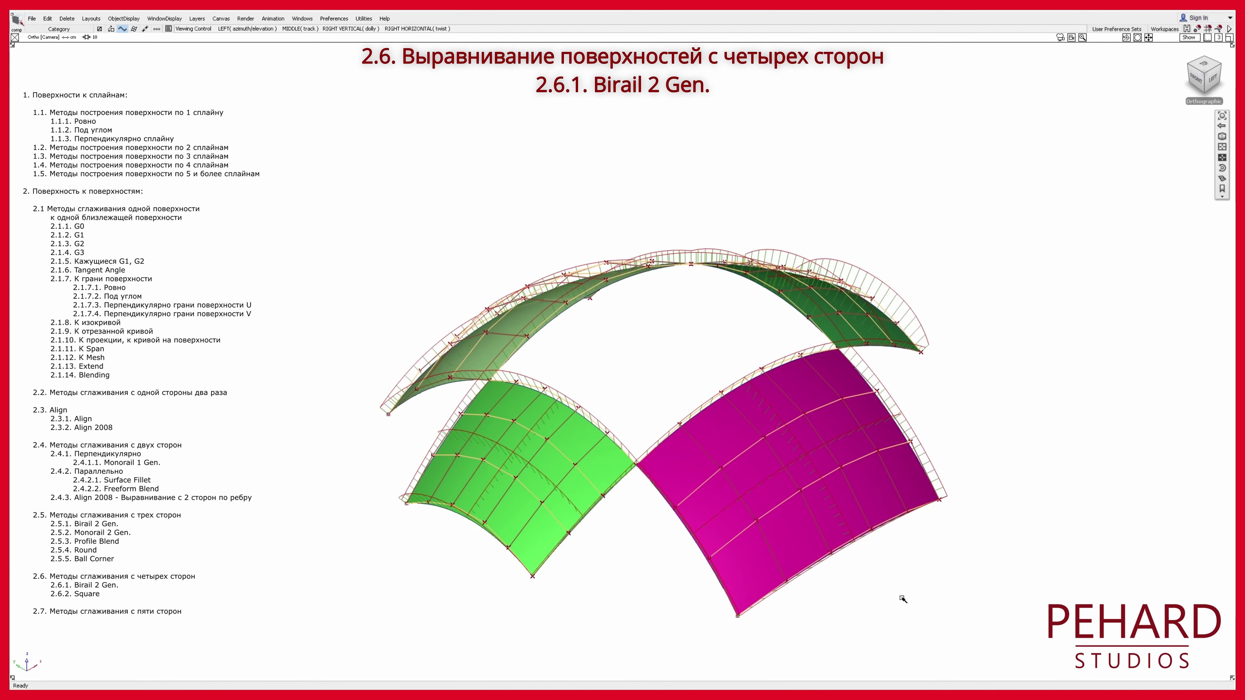
Step: Build a Birail II surface in the gap, using the two green side edges as generation curves and the light green and magenta edges as rails
{"action": "left_click_drag", "start_coordinate": [895, 589], "coordinate": [1056, 498], "text": "alt+shift"}
{"action": "middle_click_drag", "start_coordinate": [1056, 500], "coordinate": [1082, 489], "text": "alt+shift"}
{"action": "middle_click_drag", "start_coordinate": [628, 516], "coordinate": [720, 529], "text": "alt+shift"}
{"action": "left_click", "coordinate": [687, 399]}
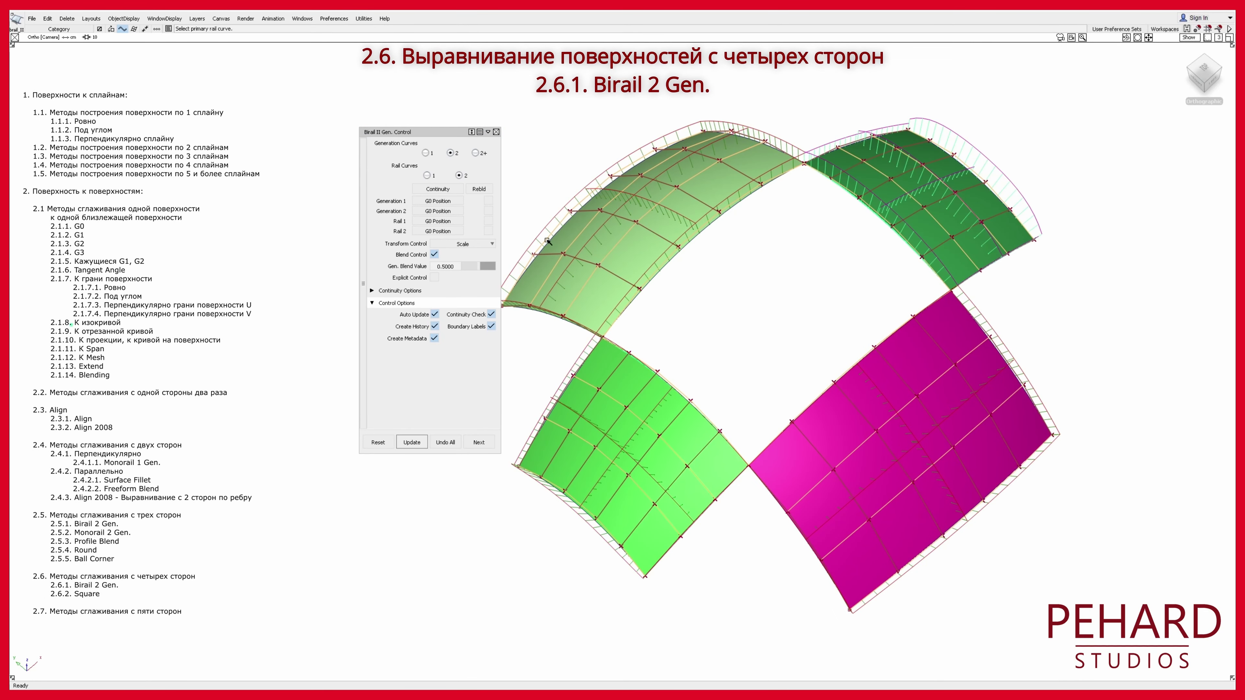
{"action": "left_click", "coordinate": [662, 271]}
{"action": "left_click", "coordinate": [806, 405]}
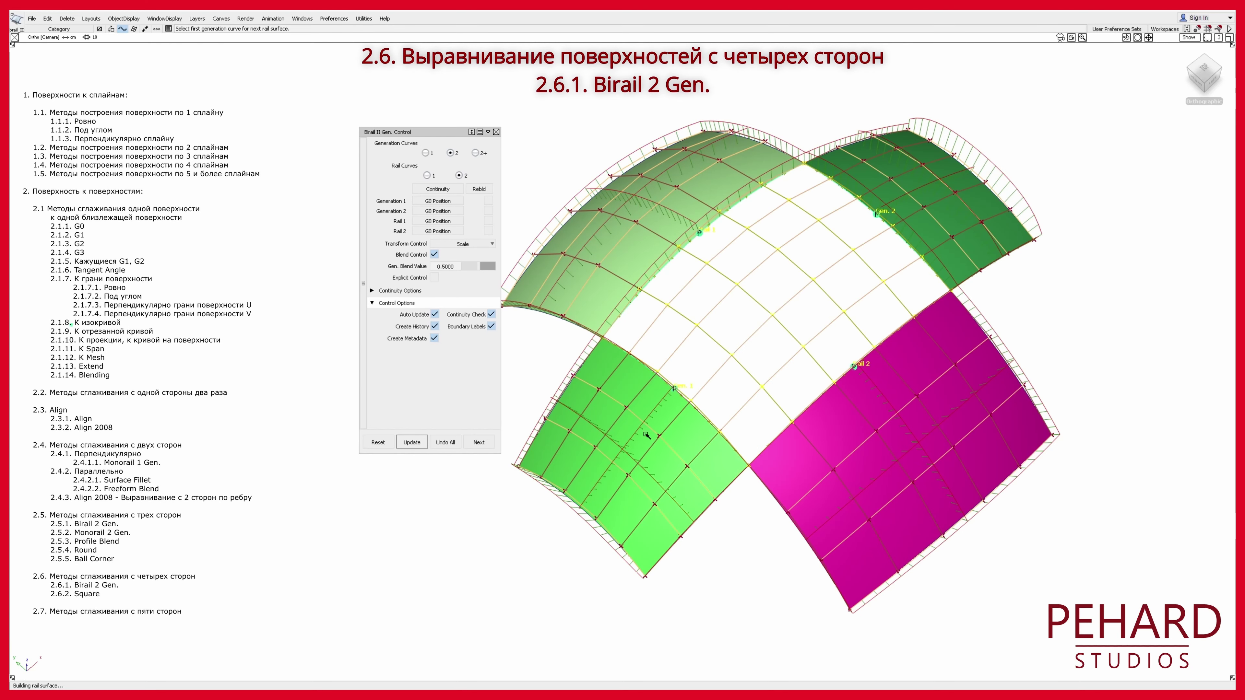
Step: Set both generation curves and both rails of the Birail surface to G2 Curvature, and undo the surface
{"action": "left_click", "coordinate": [453, 189]}
{"action": "left_click", "coordinate": [453, 229]}
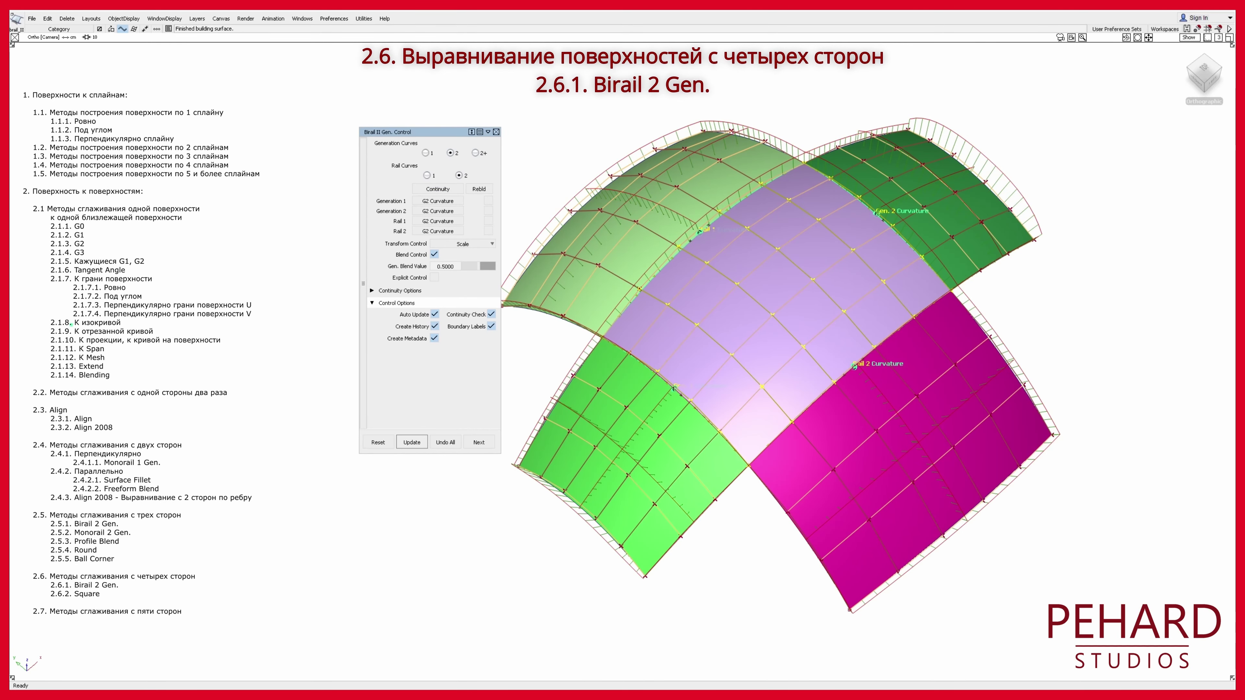
{"action": "left_click_drag", "start_coordinate": [1019, 528], "coordinate": [953, 532], "text": "alt+shift"}
{"action": "middle_click_drag", "start_coordinate": [953, 532], "coordinate": [979, 530], "text": "alt+shift"}
{"action": "left_click", "coordinate": [443, 443]}
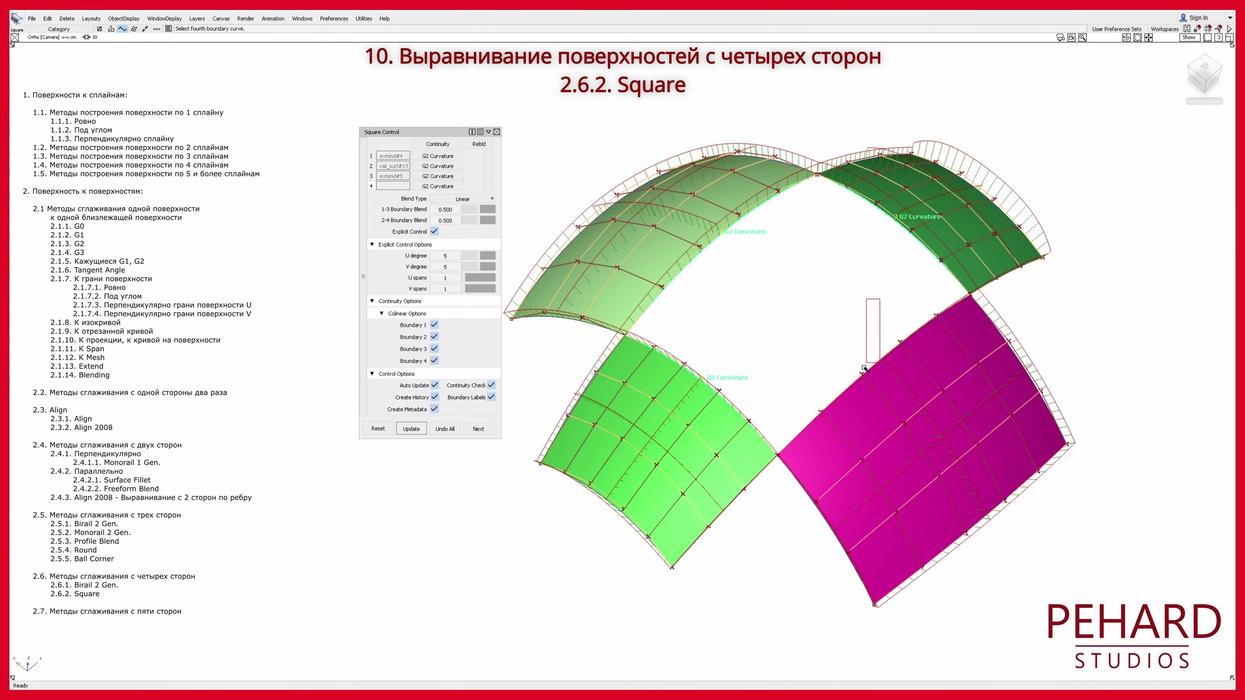
Step: Complete the degree 5 Square surface by picking the magenta surface's inner edge as fourth boundary, with G2 Curvature on all sides
{"action": "left_click", "coordinate": [865, 368]}
{"action": "left_click_drag", "start_coordinate": [833, 378], "coordinate": [807, 542], "text": "alt+shift"}
{"action": "left_click", "coordinate": [1204, 70]}
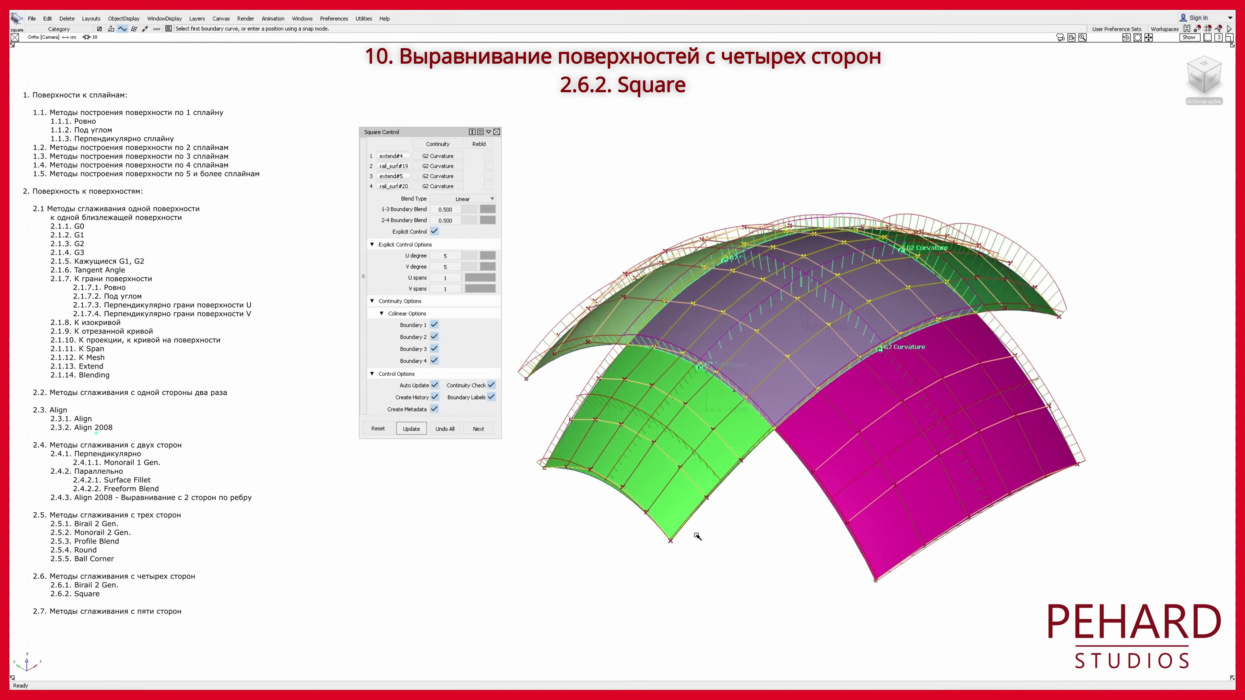